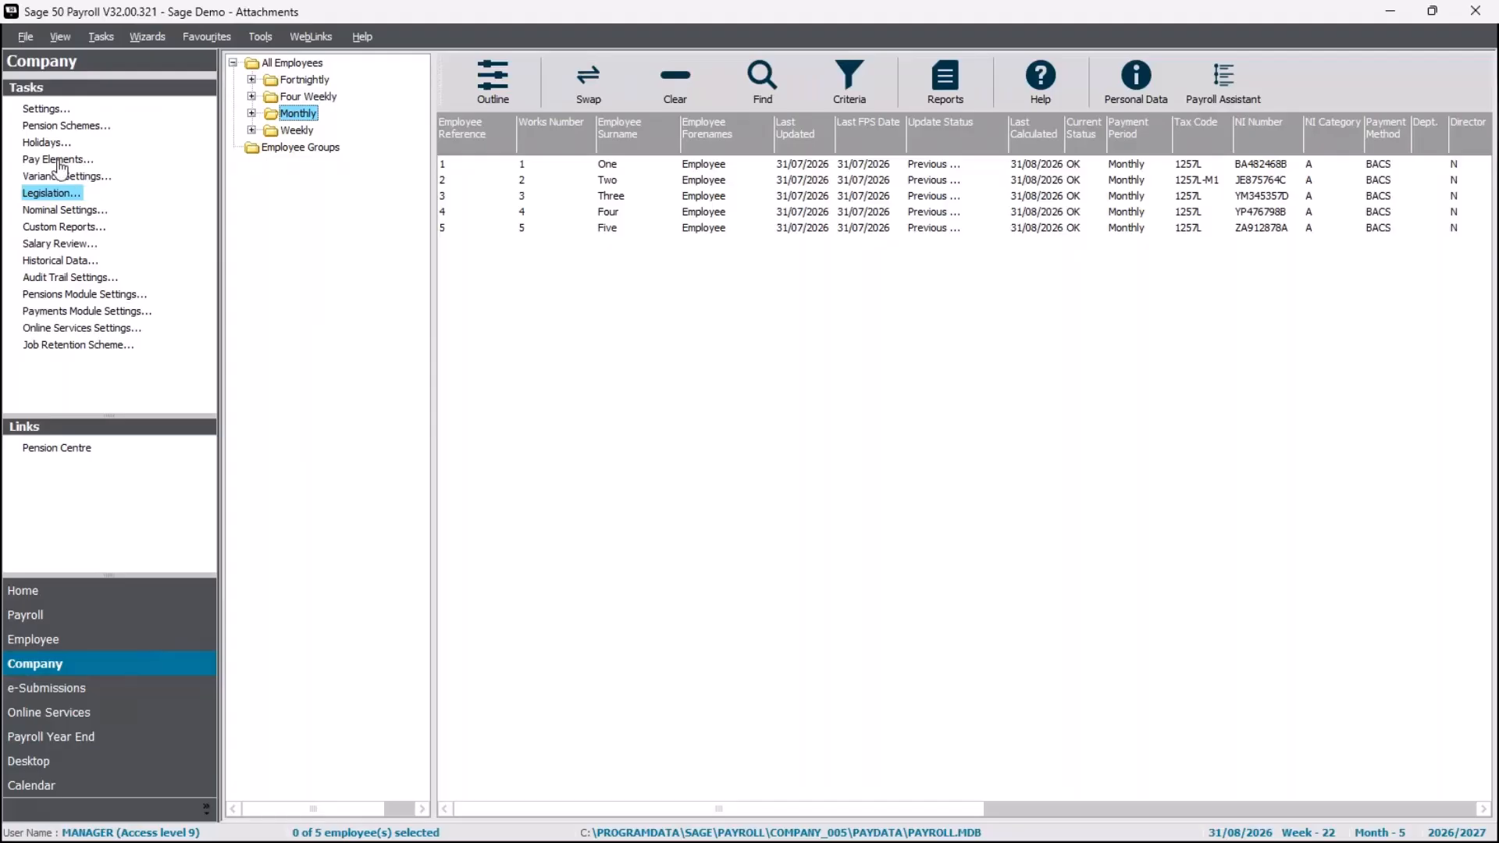
- Open the company's attachment of earnings order settings under pay elements and review the full list of standard descriptions
left_click(60, 163)
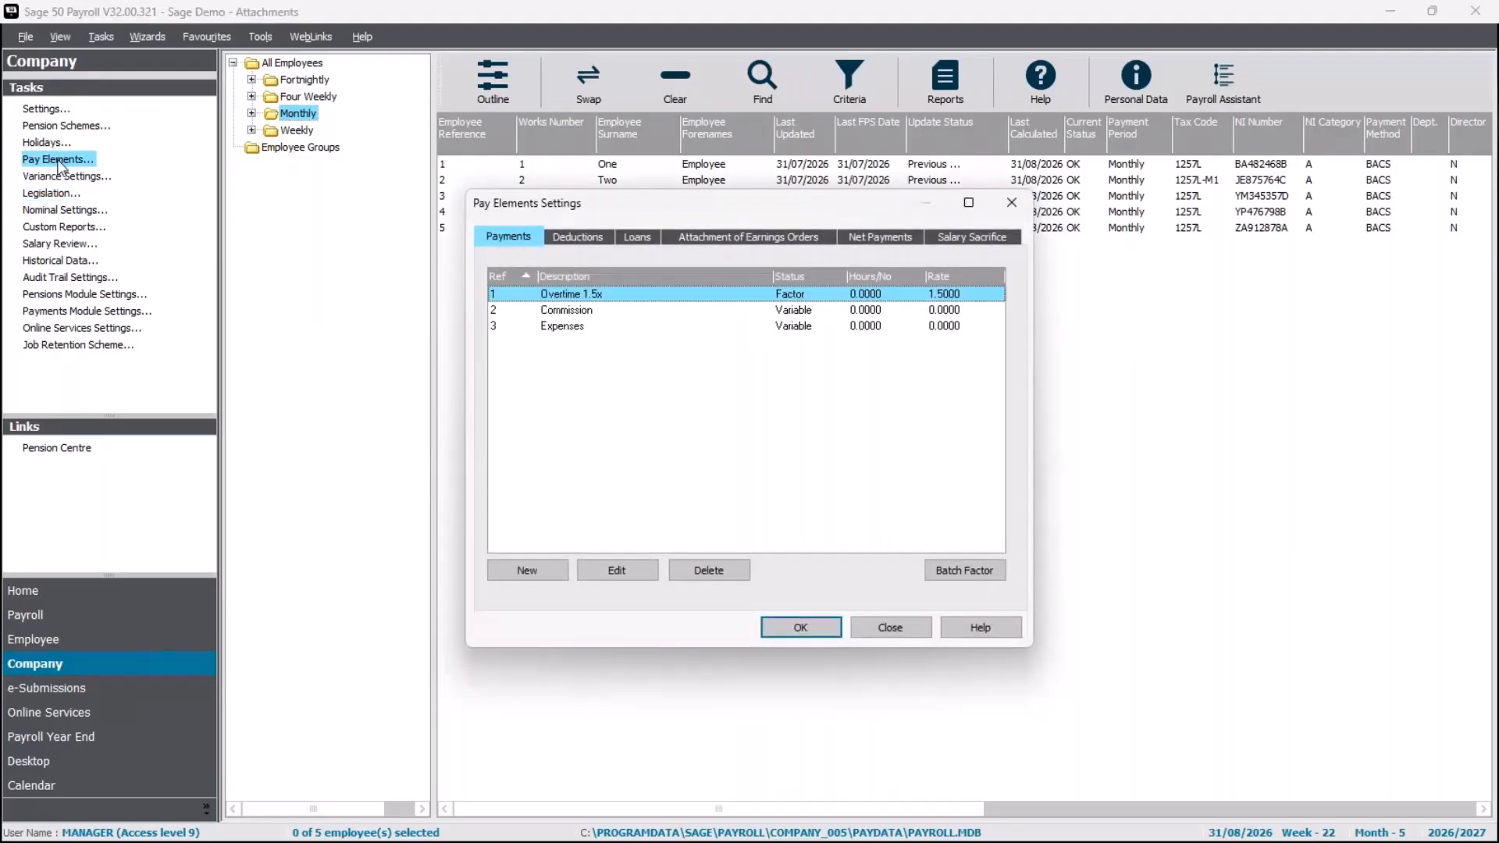
left_click(735, 243)
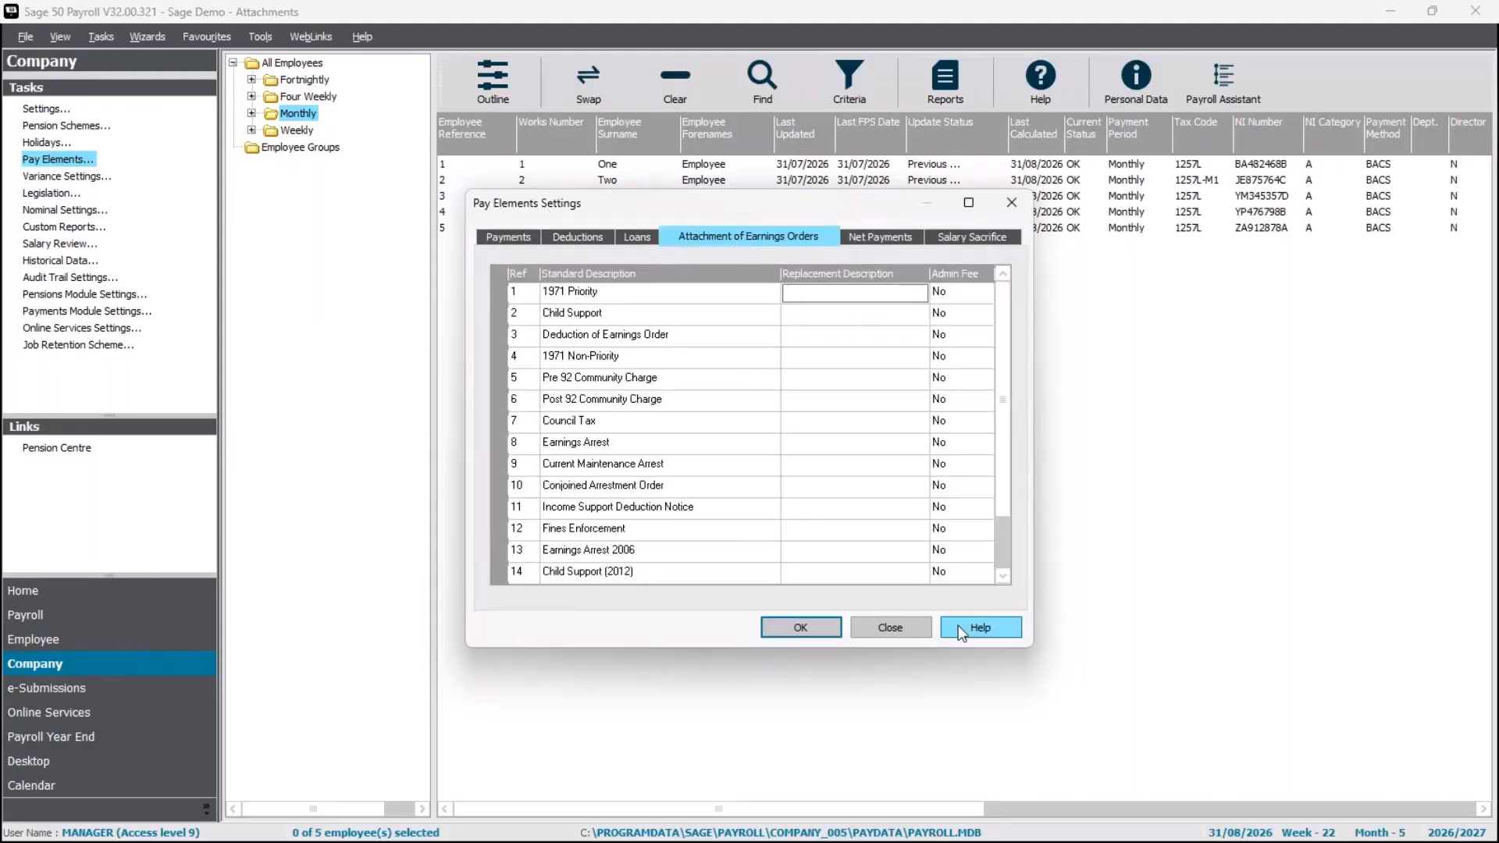
left_click(1003, 577)
left_click(1003, 578)
left_click(1002, 578)
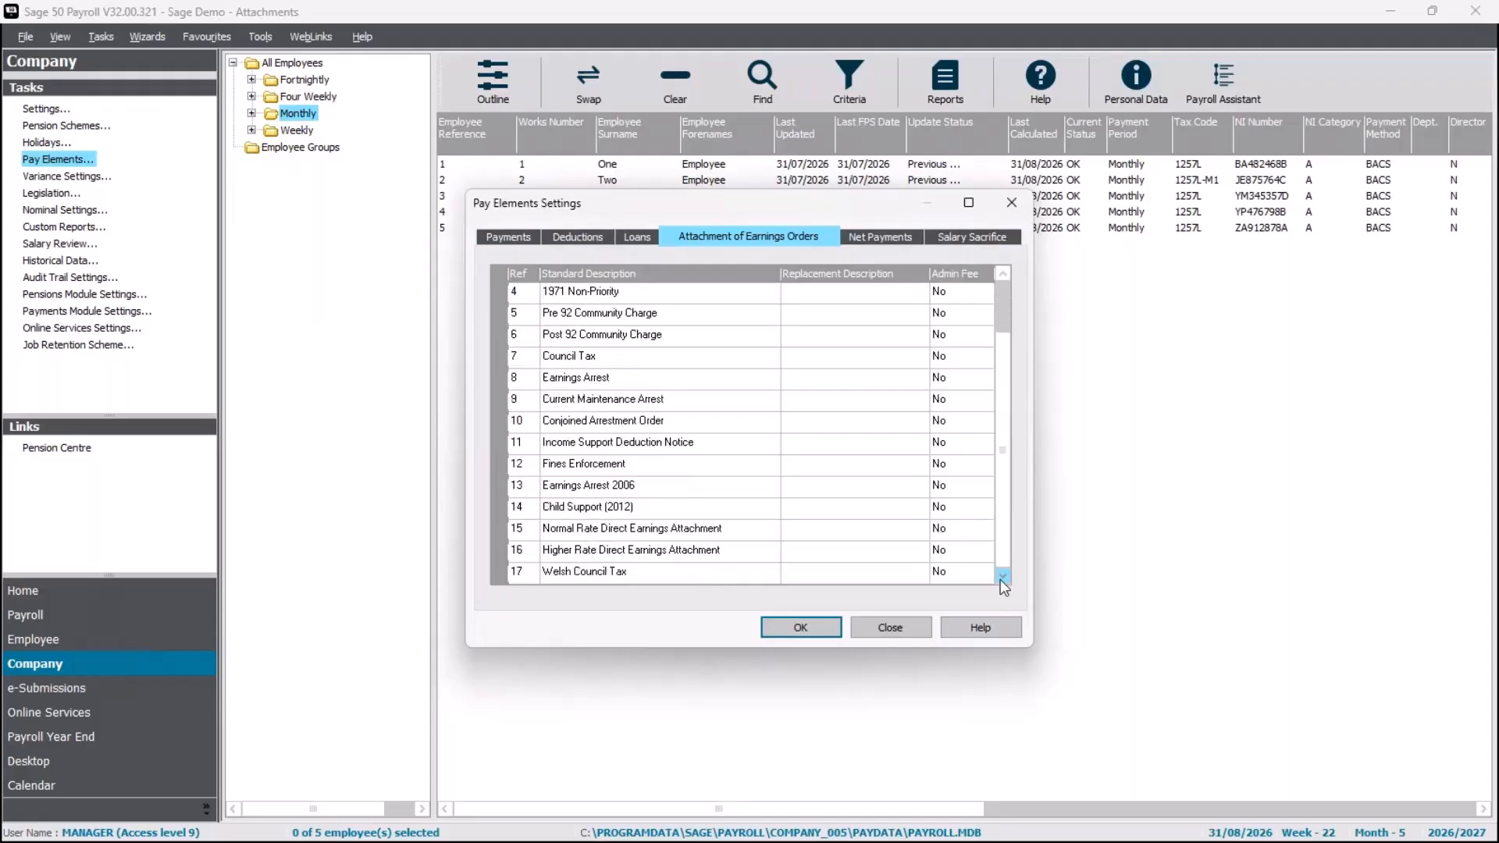
left_click(1003, 274)
left_click(1004, 274)
left_click(1003, 273)
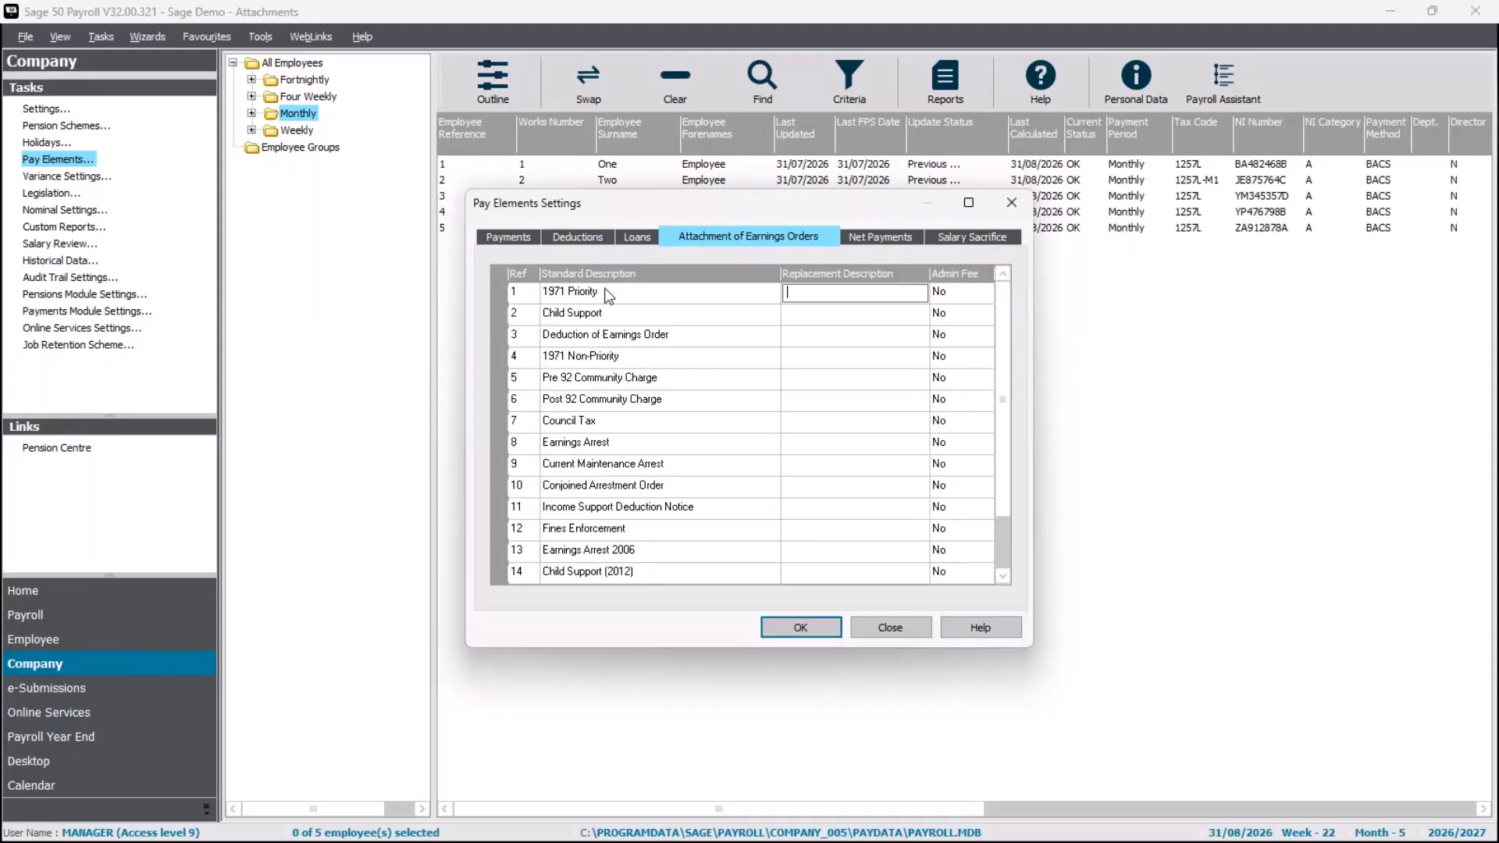
- Enter the replacement descriptions "Priority AEO" for 1971 Priority and "Non-Priority AEO" for 1971 Non-Priority
type("Priority AEO")
left_click(817, 358)
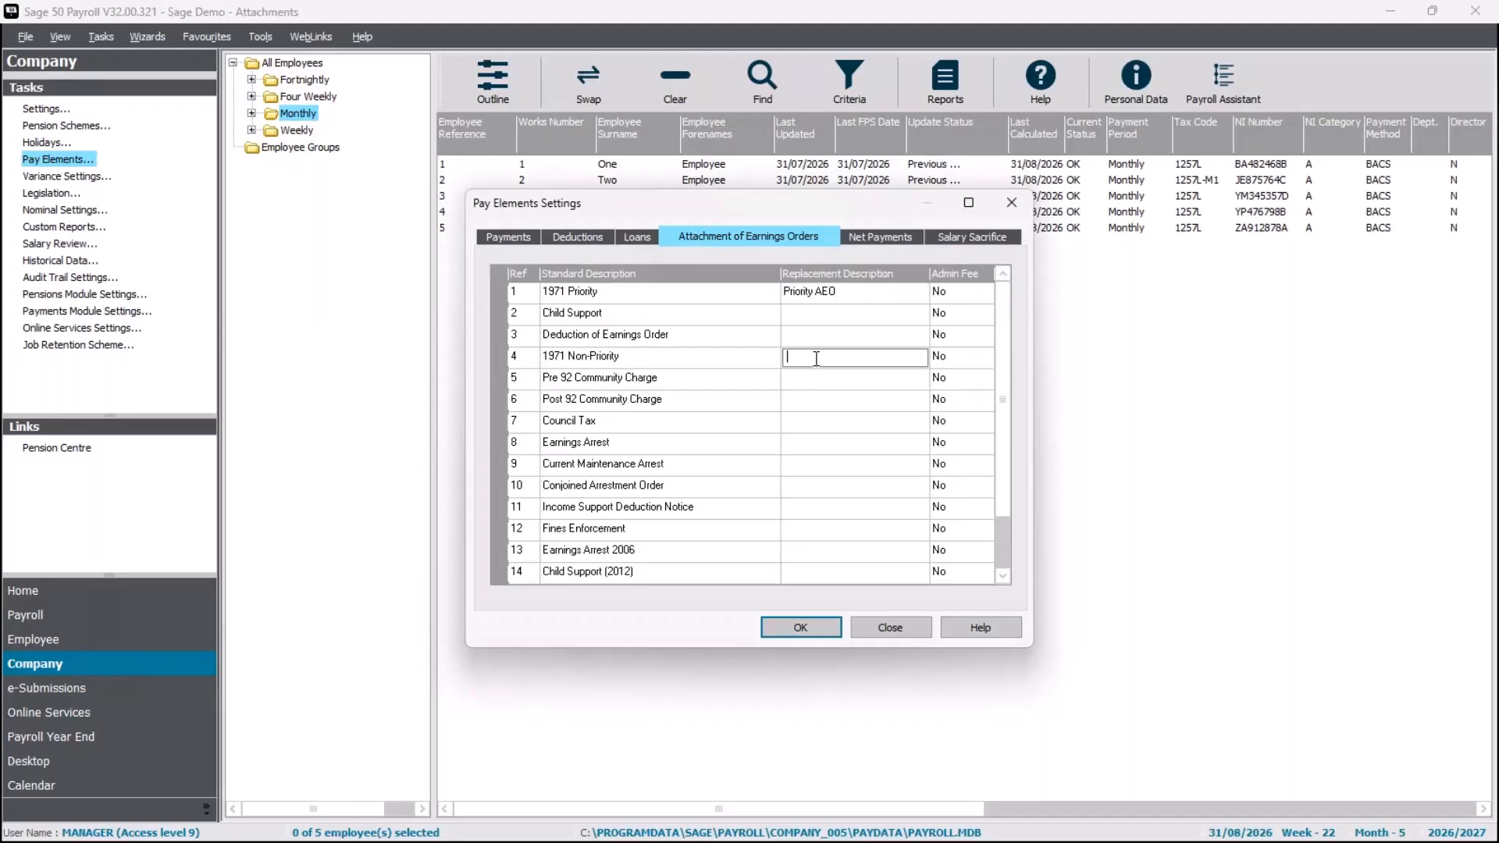
type("Non-Priority AEO")
key("Tab")
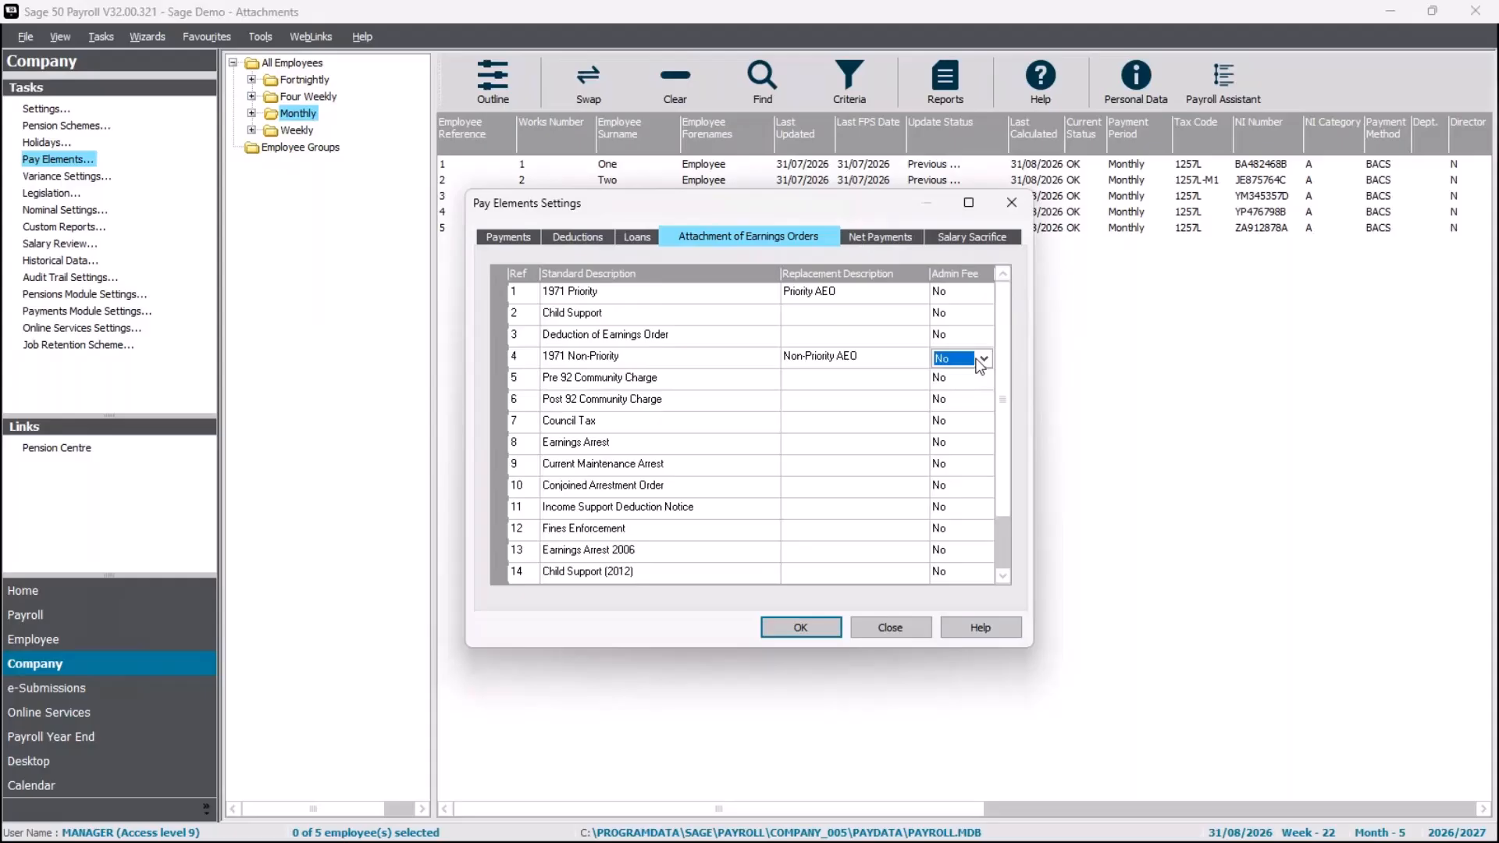
- Set the admin fee to Yes for the Council Tax attachment and save the pay elements settings
left_click(982, 426)
left_click(982, 427)
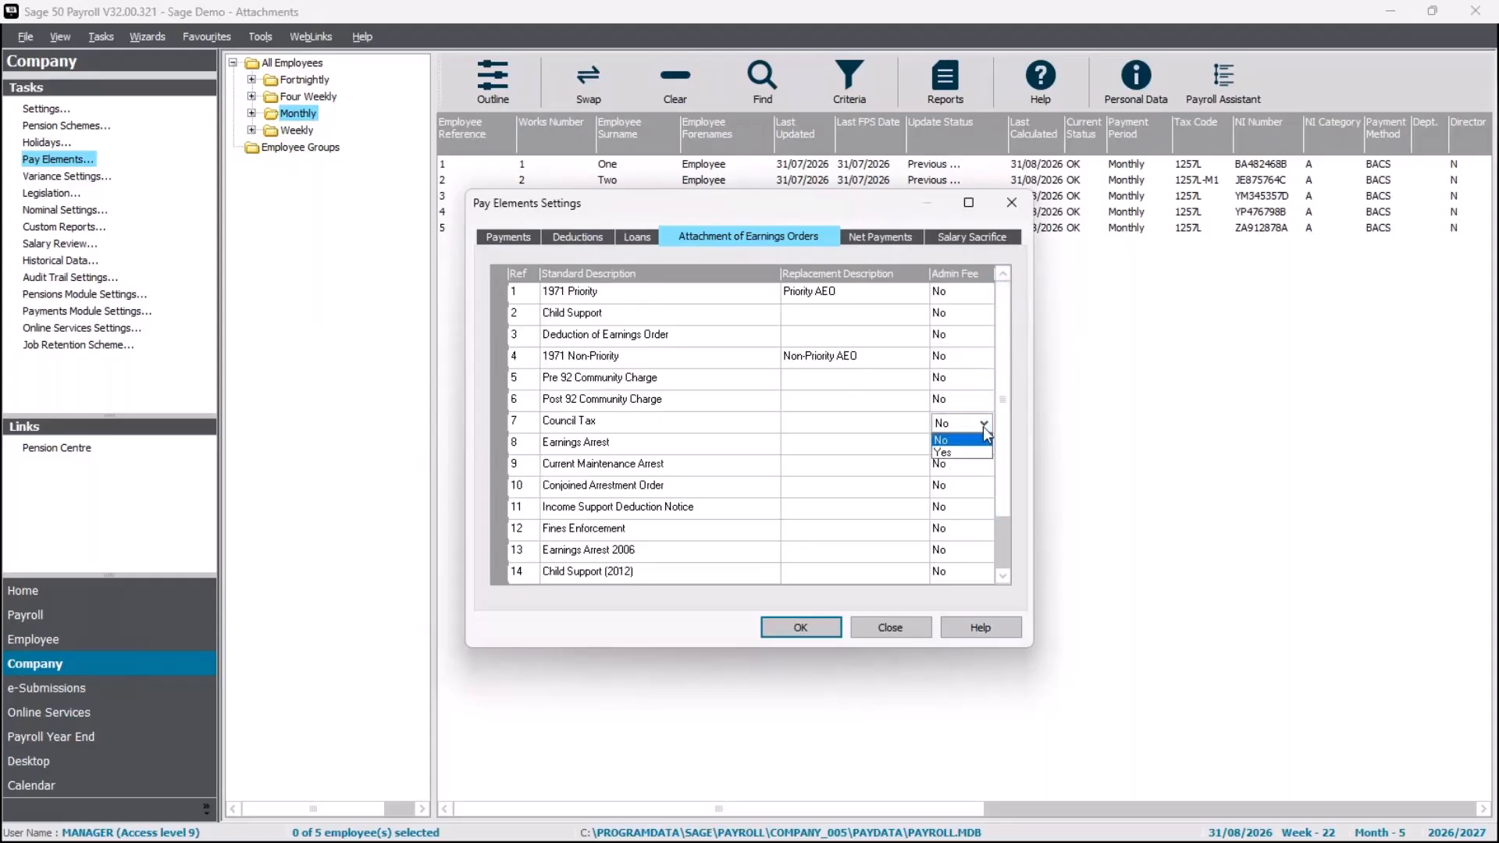
left_click(955, 457)
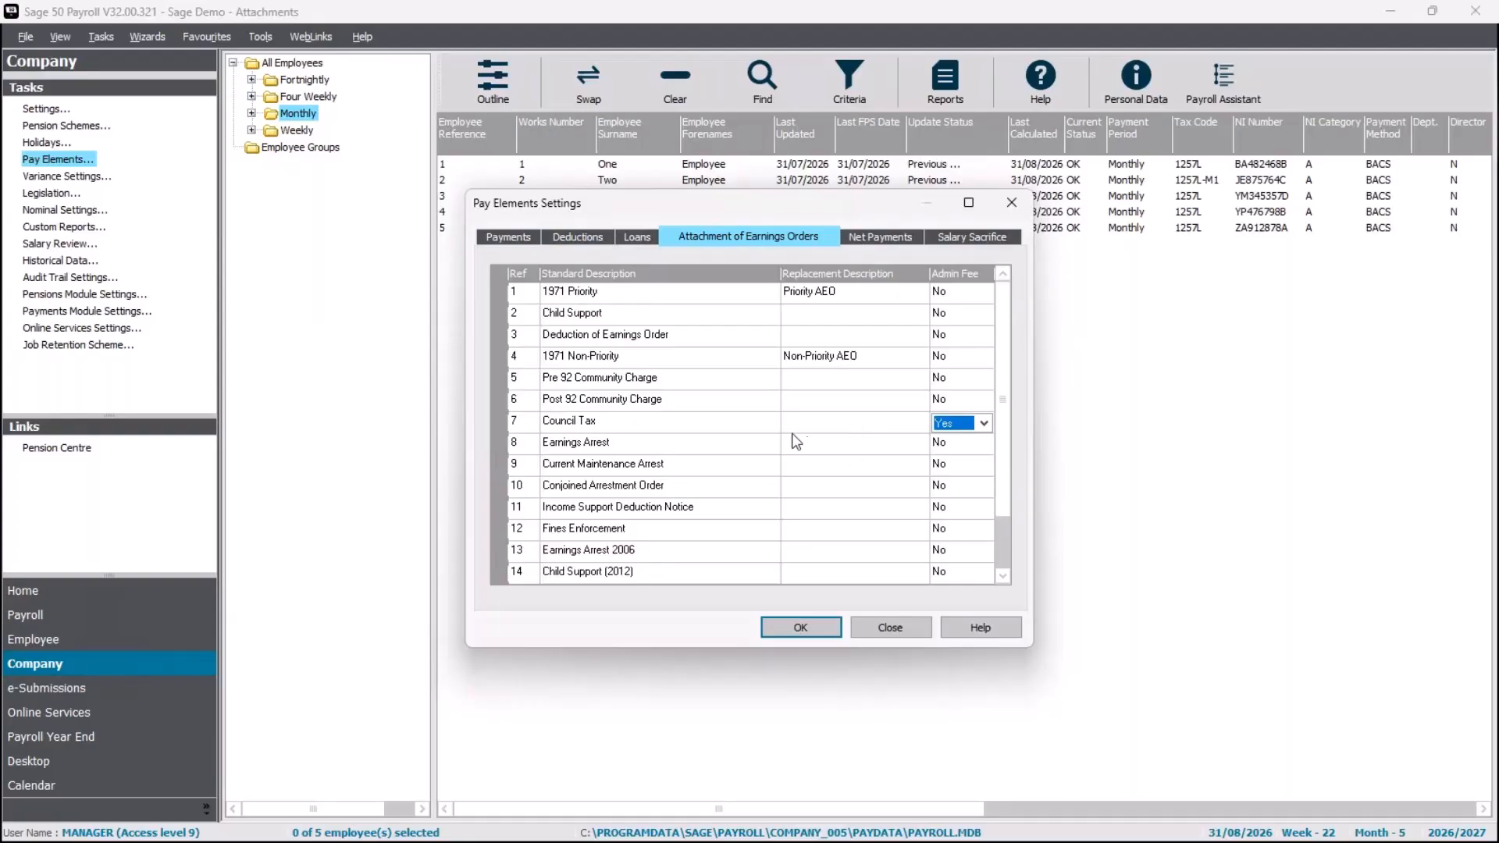
left_click(1004, 575)
left_click(1003, 575)
left_click(1003, 575)
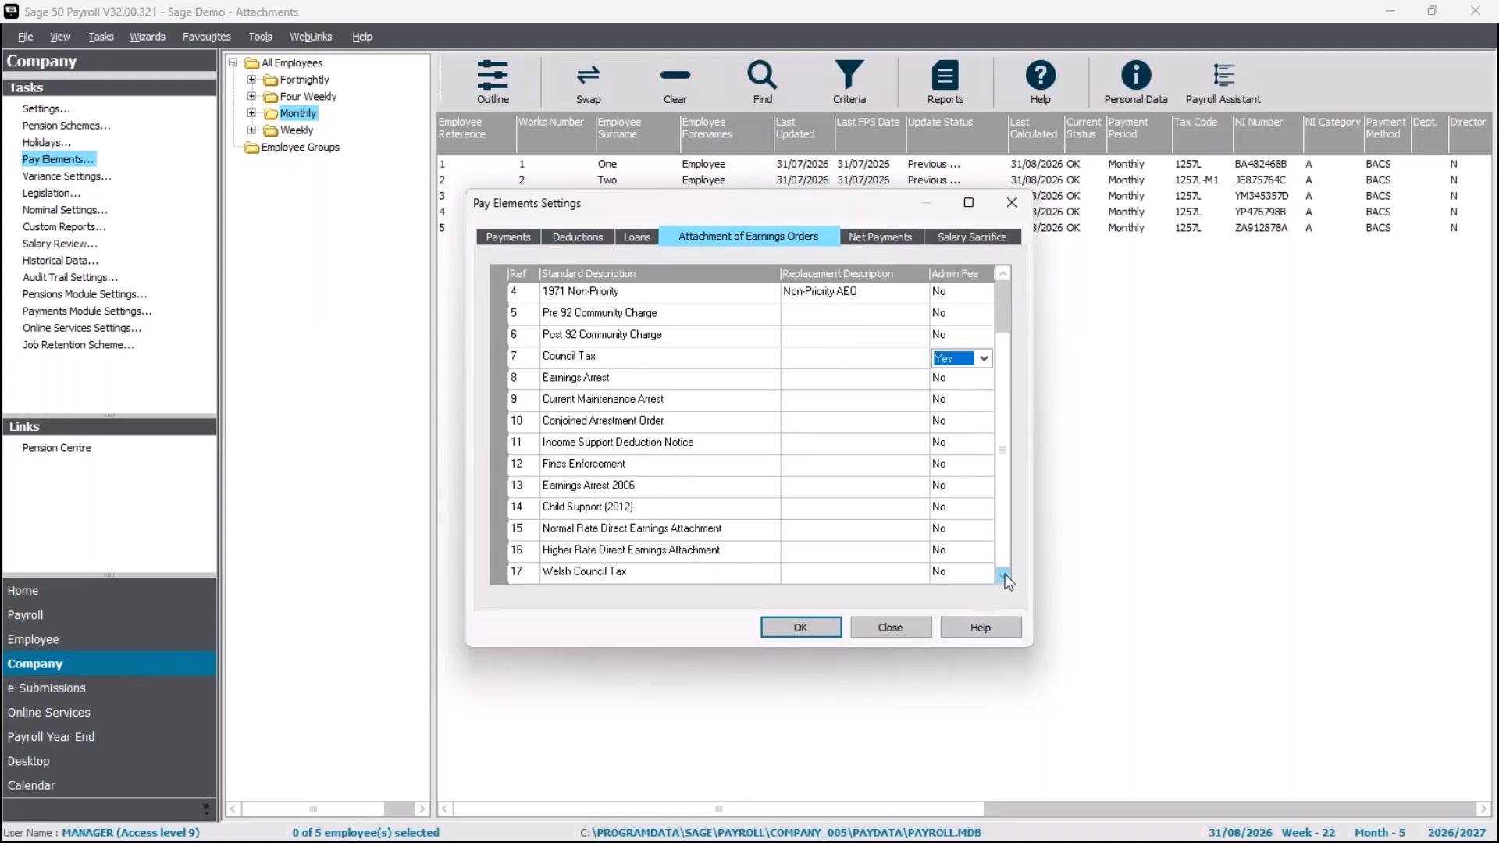
left_click(1003, 274)
left_click(1003, 275)
left_click(1003, 275)
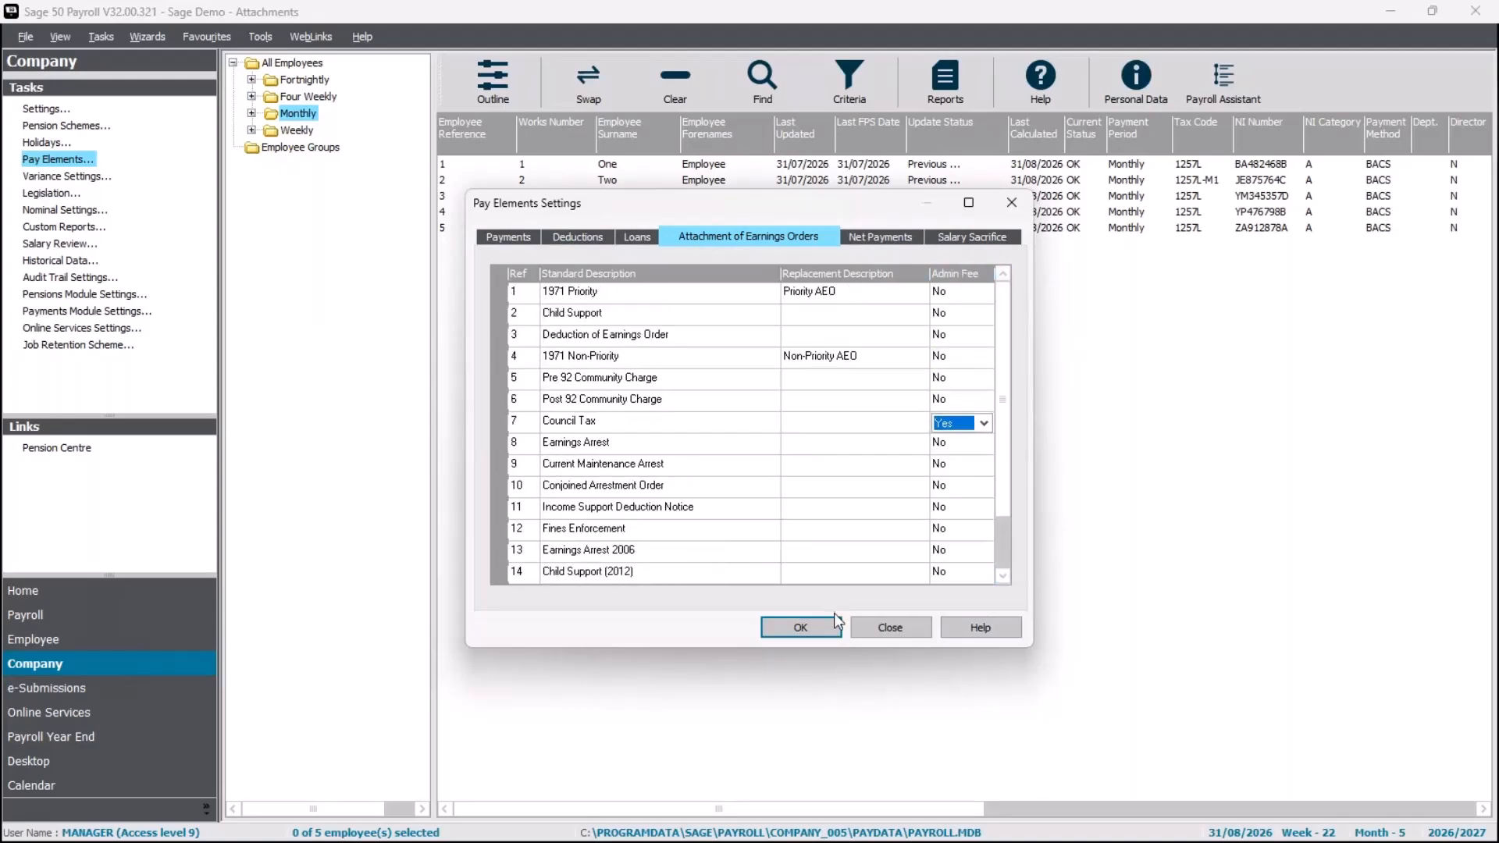
left_click(834, 625)
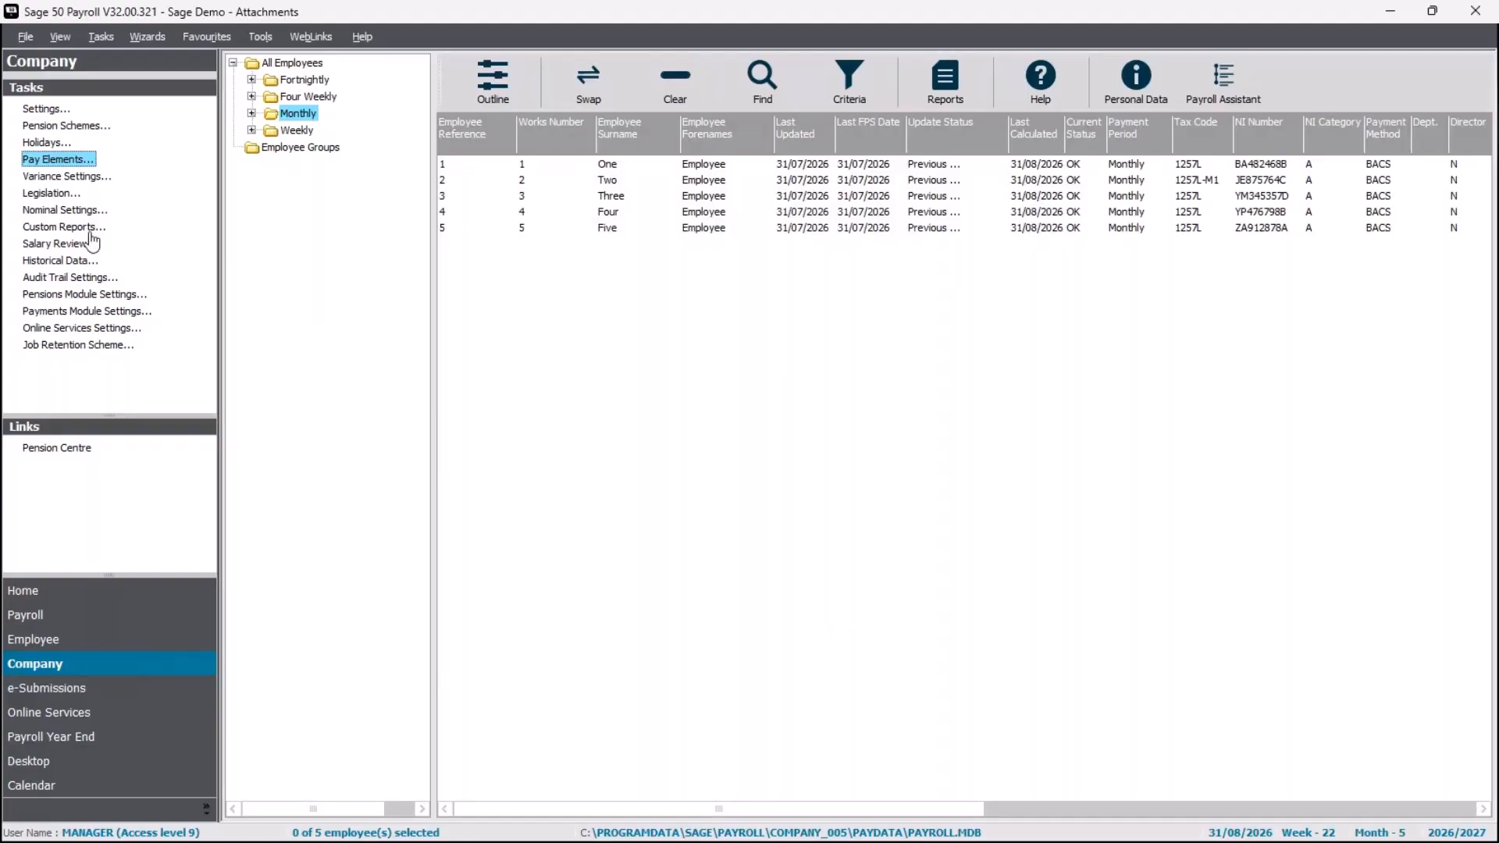
- Check which deductions and attachments the Overtime 1.5x, Commission and Expenses payments are subject to in the company pay elements
left_click(78, 162)
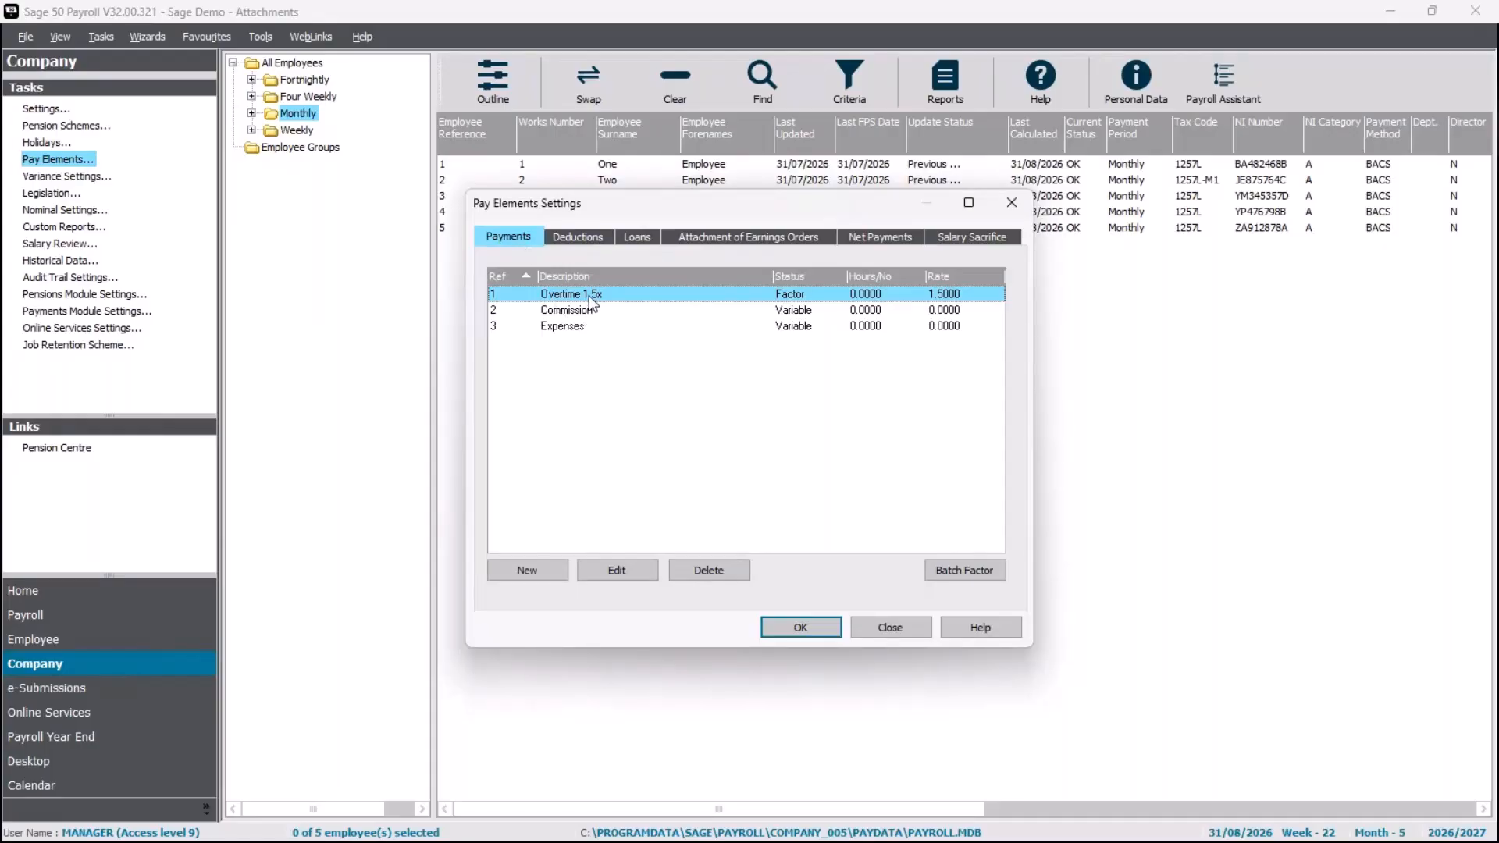
left_click(617, 570)
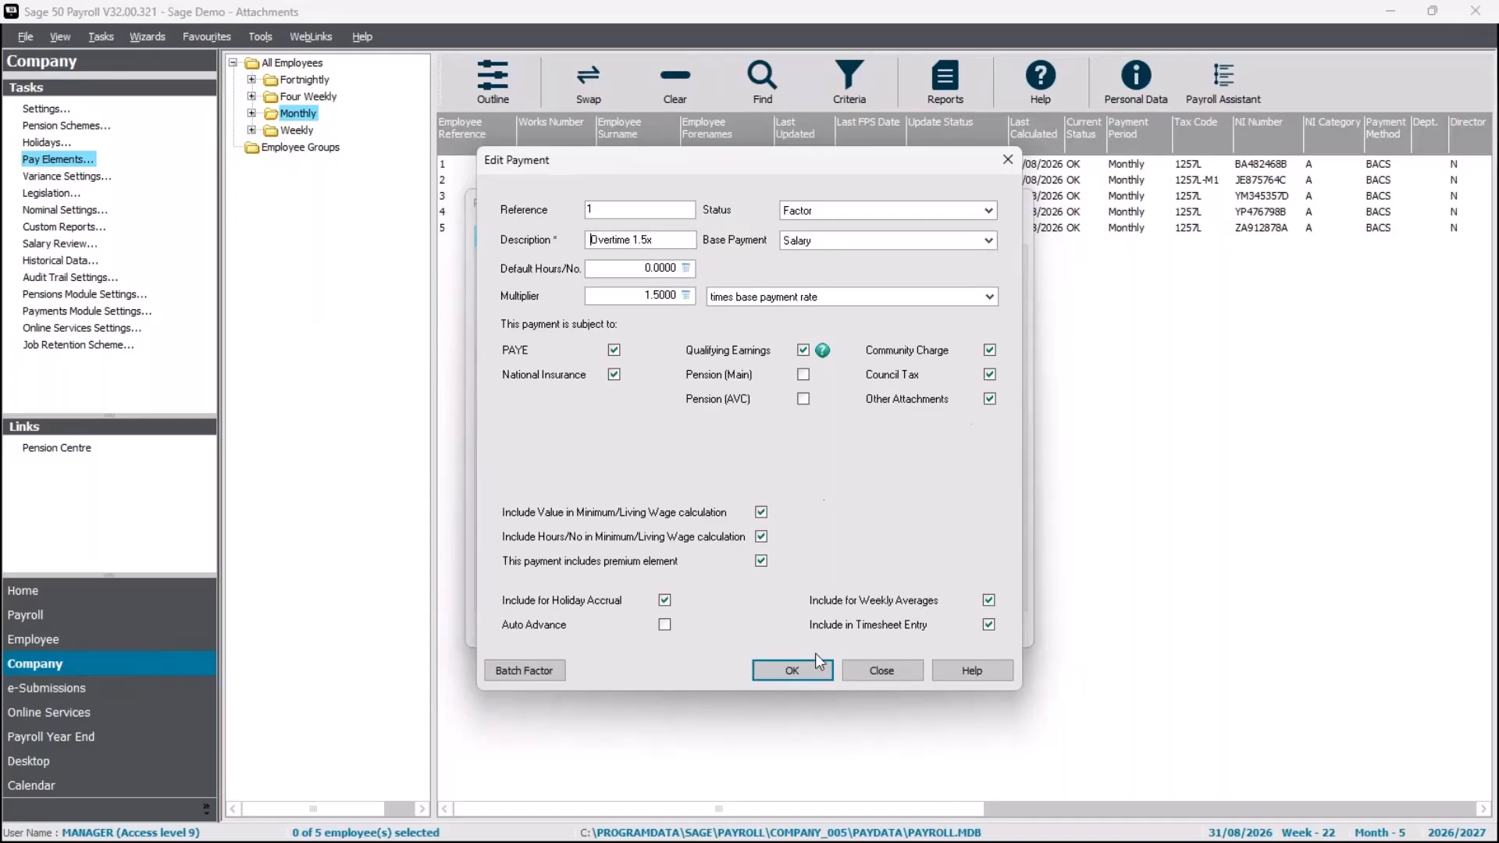
left_click(800, 670)
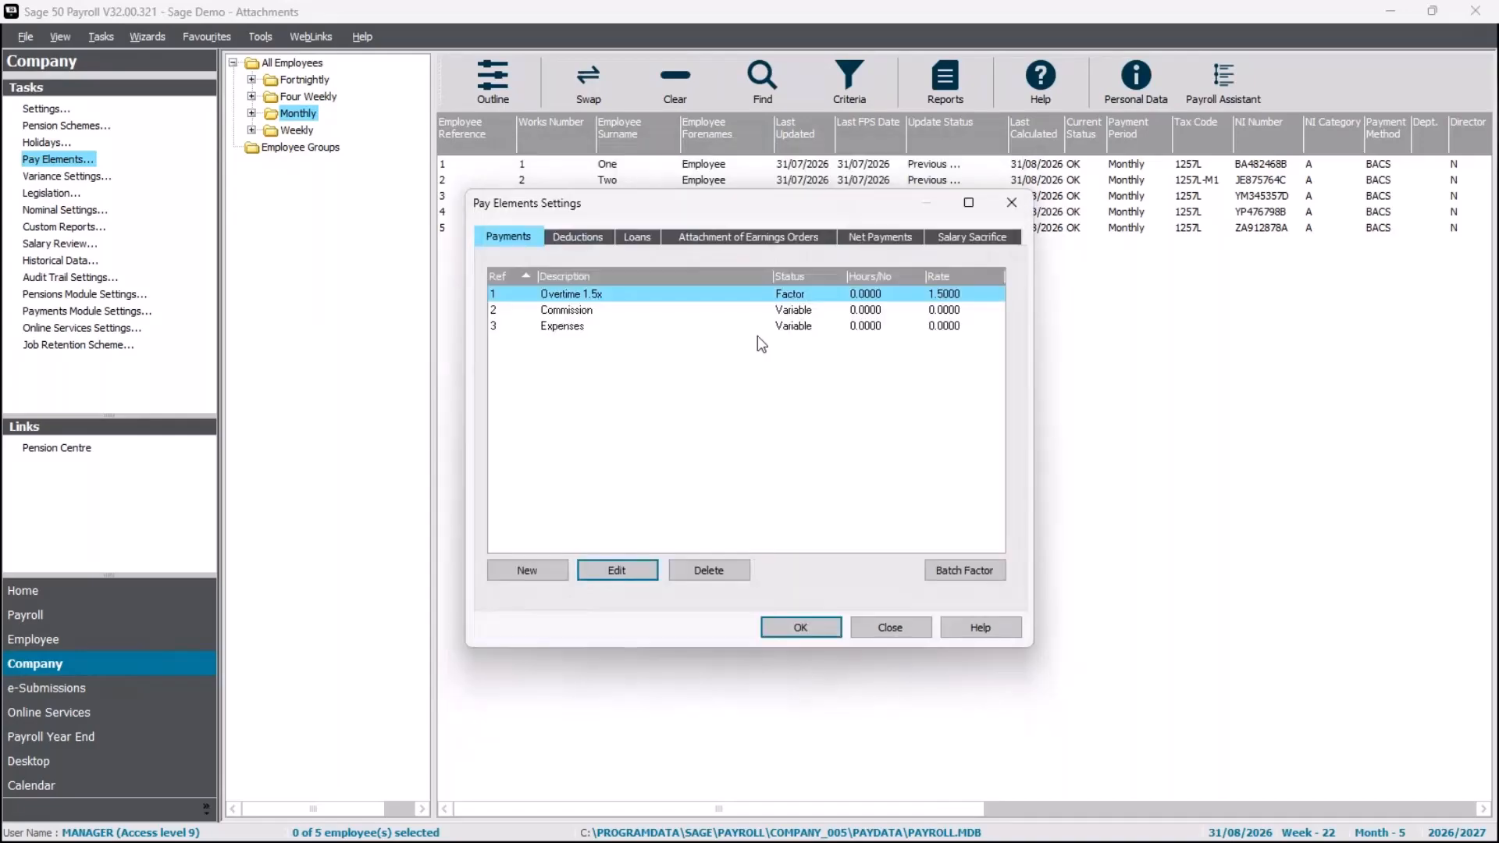
double_click(780, 309)
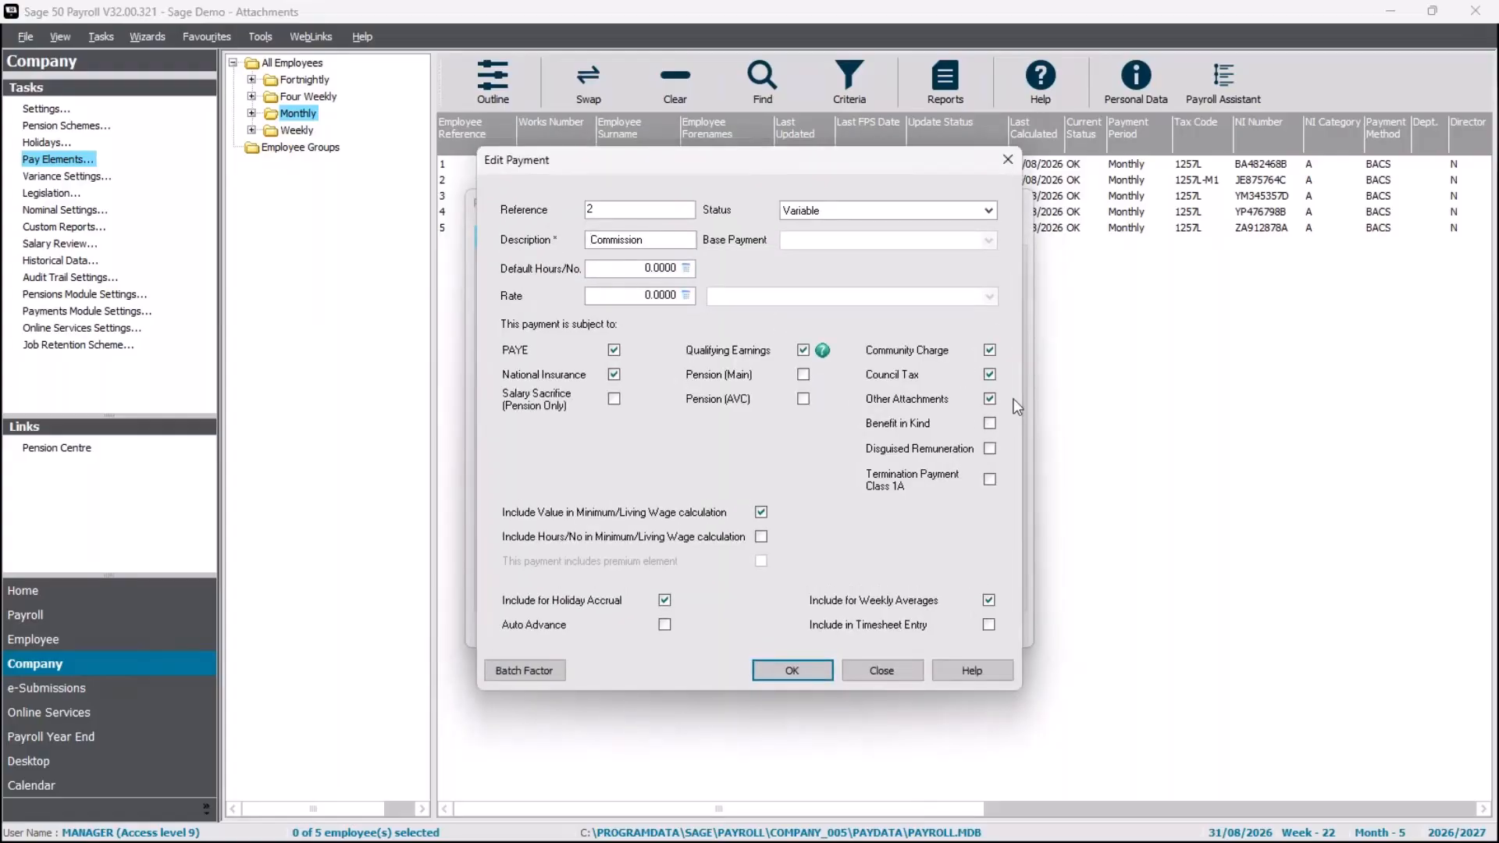
left_click(898, 667)
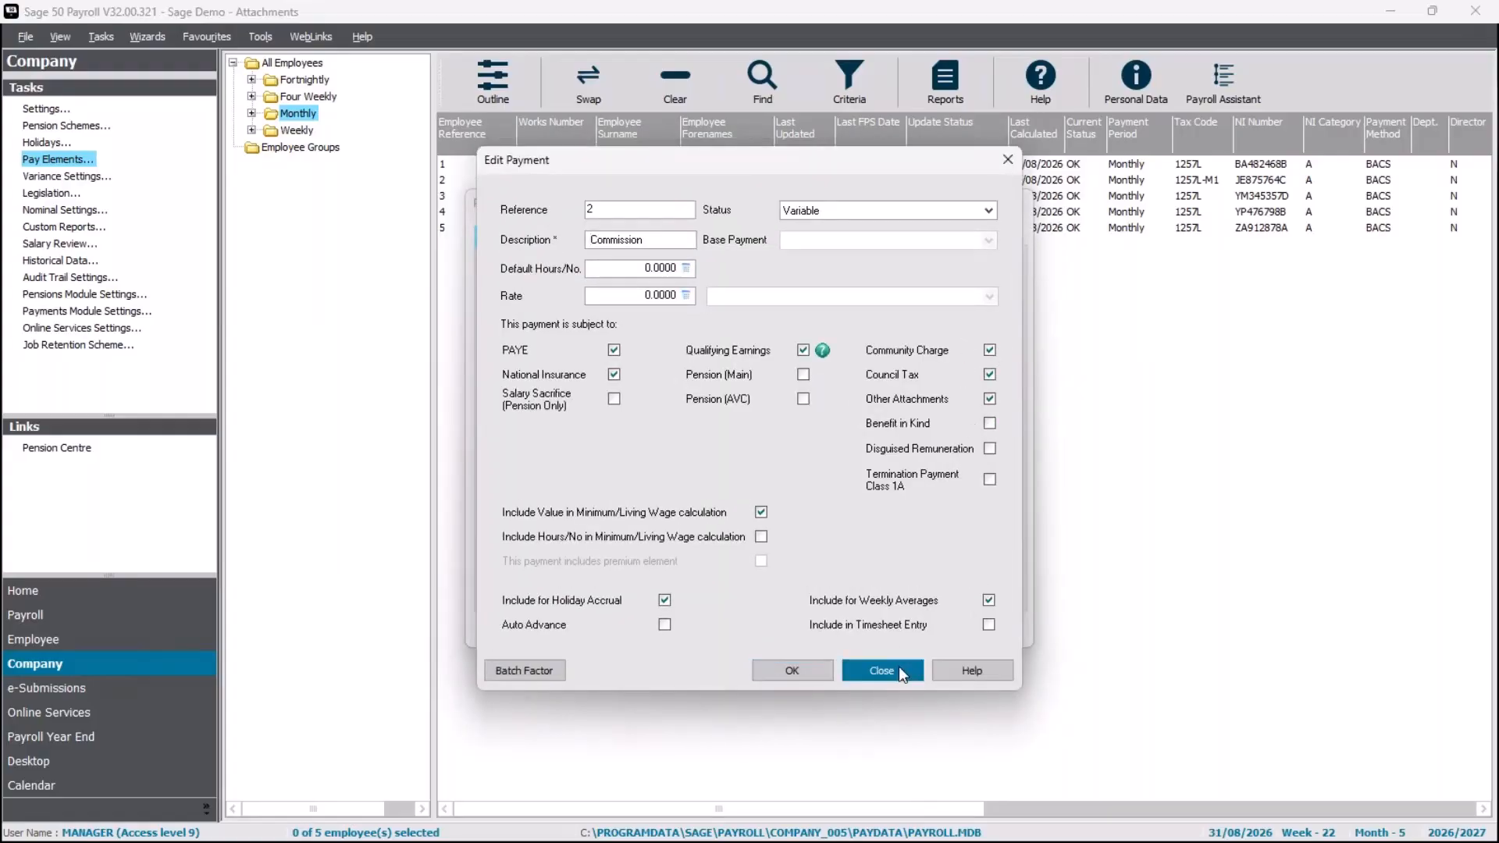
left_click(773, 500)
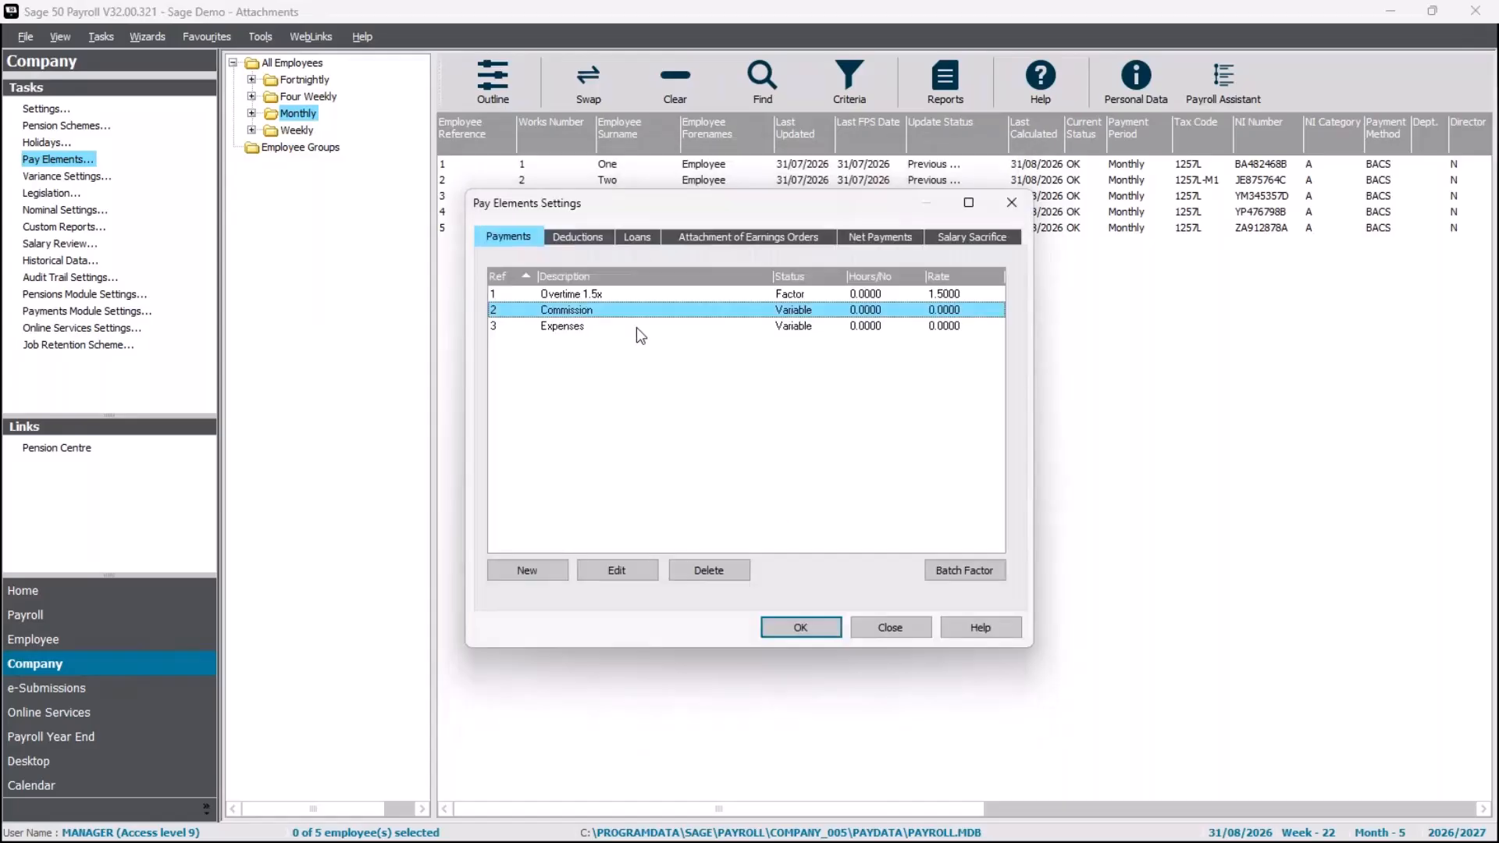
double_click(636, 326)
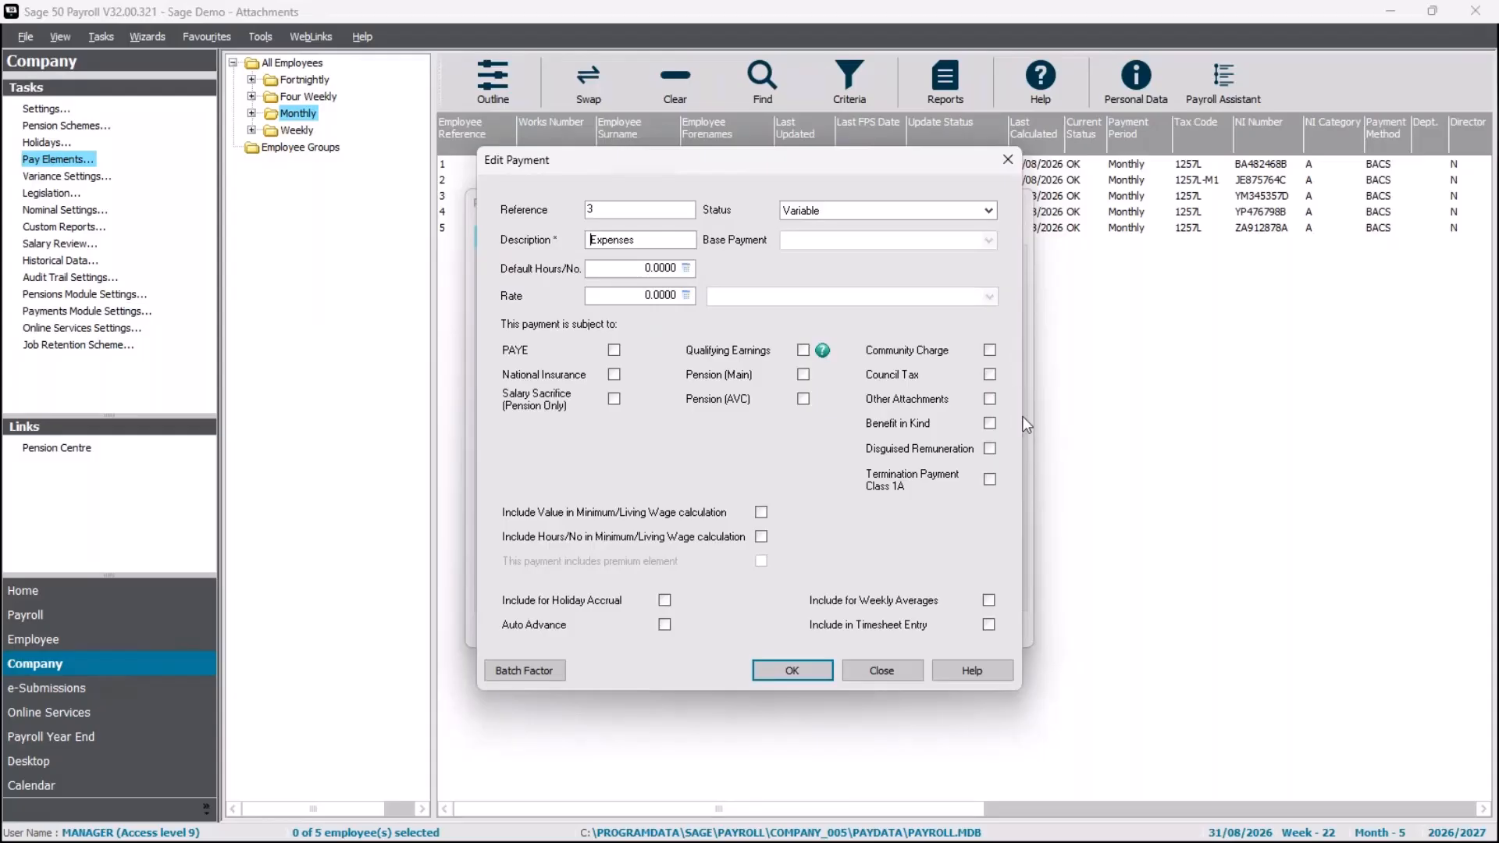
left_click(789, 673)
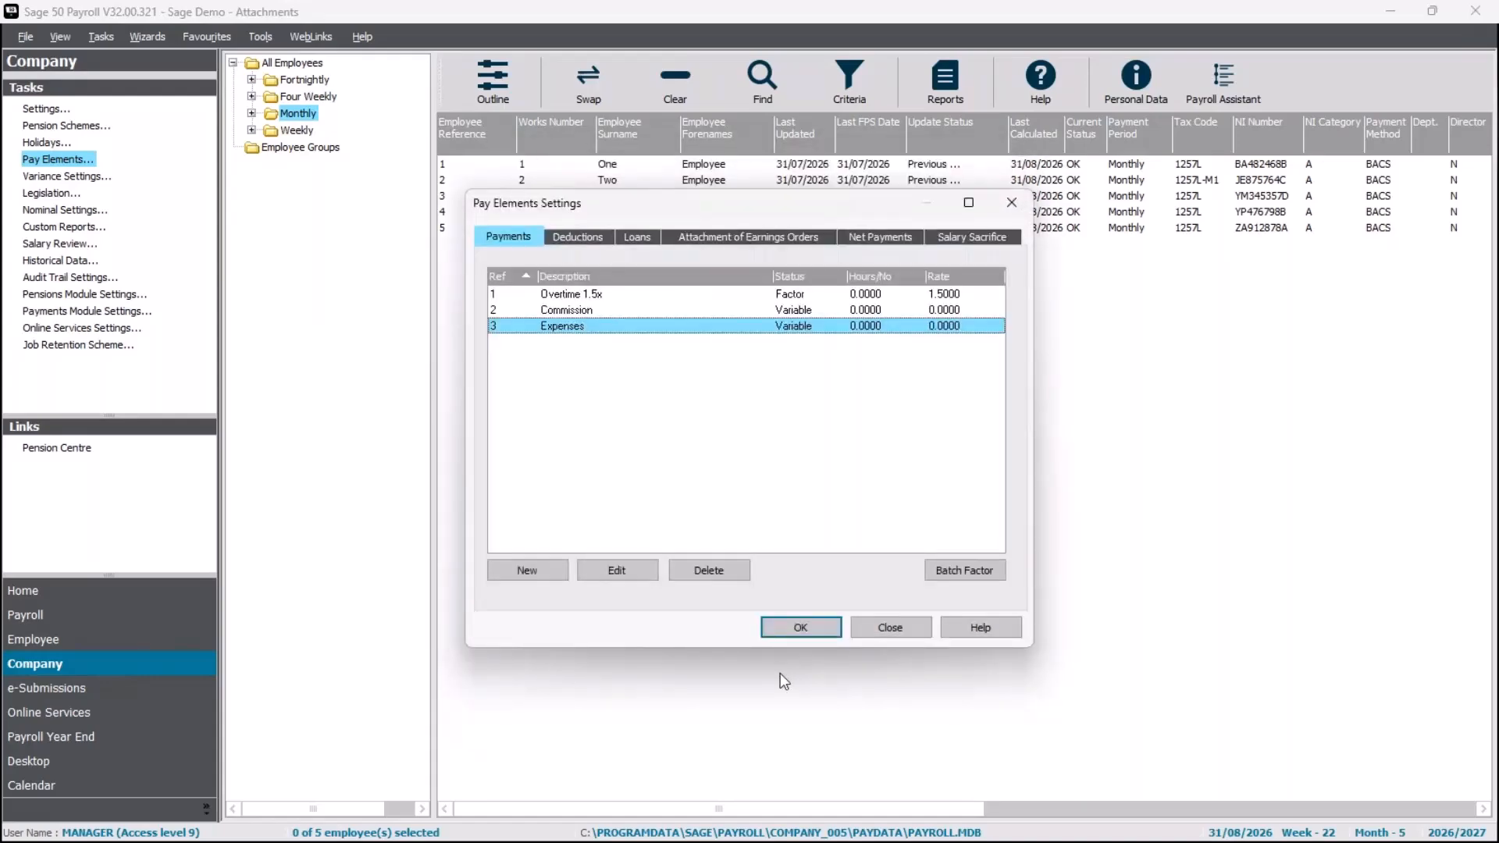
left_click(818, 632)
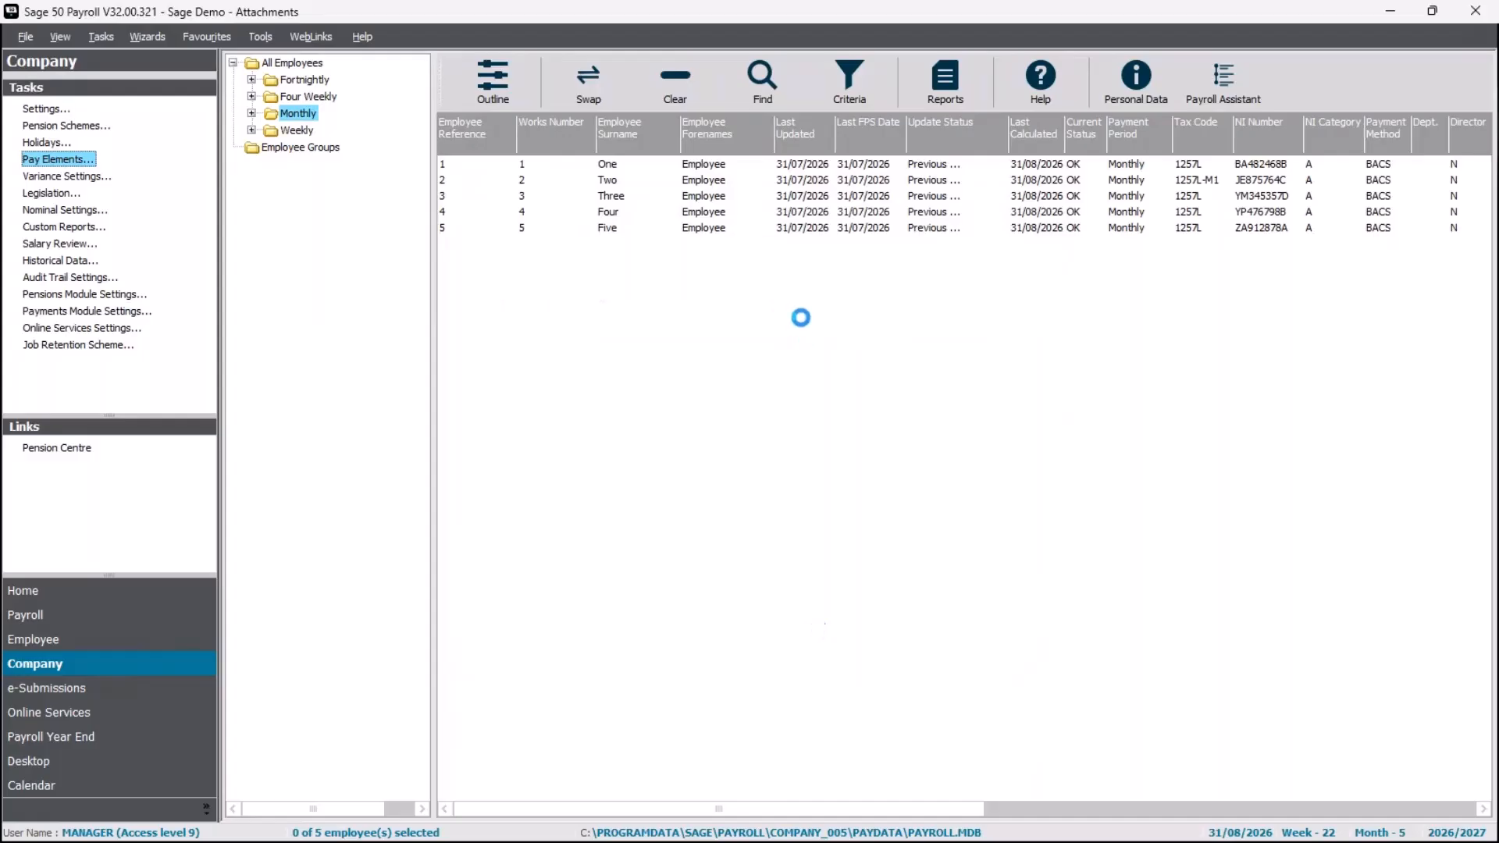
- Preview the company Payment Types report enlarged to examine each payment's attachment settings, and close the reports
left_click(945, 82)
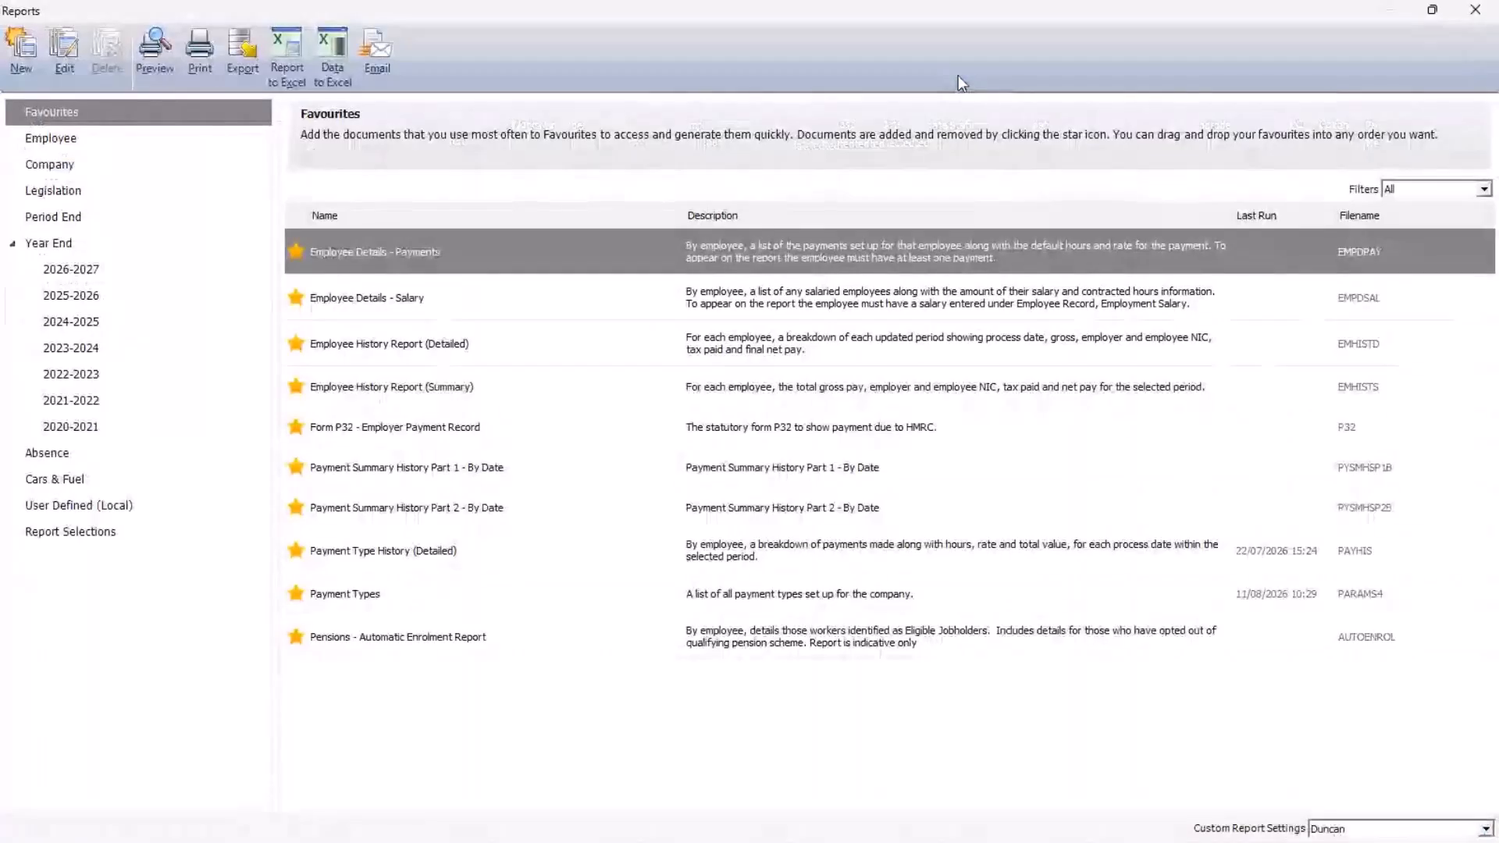
mouse_move(390, 601)
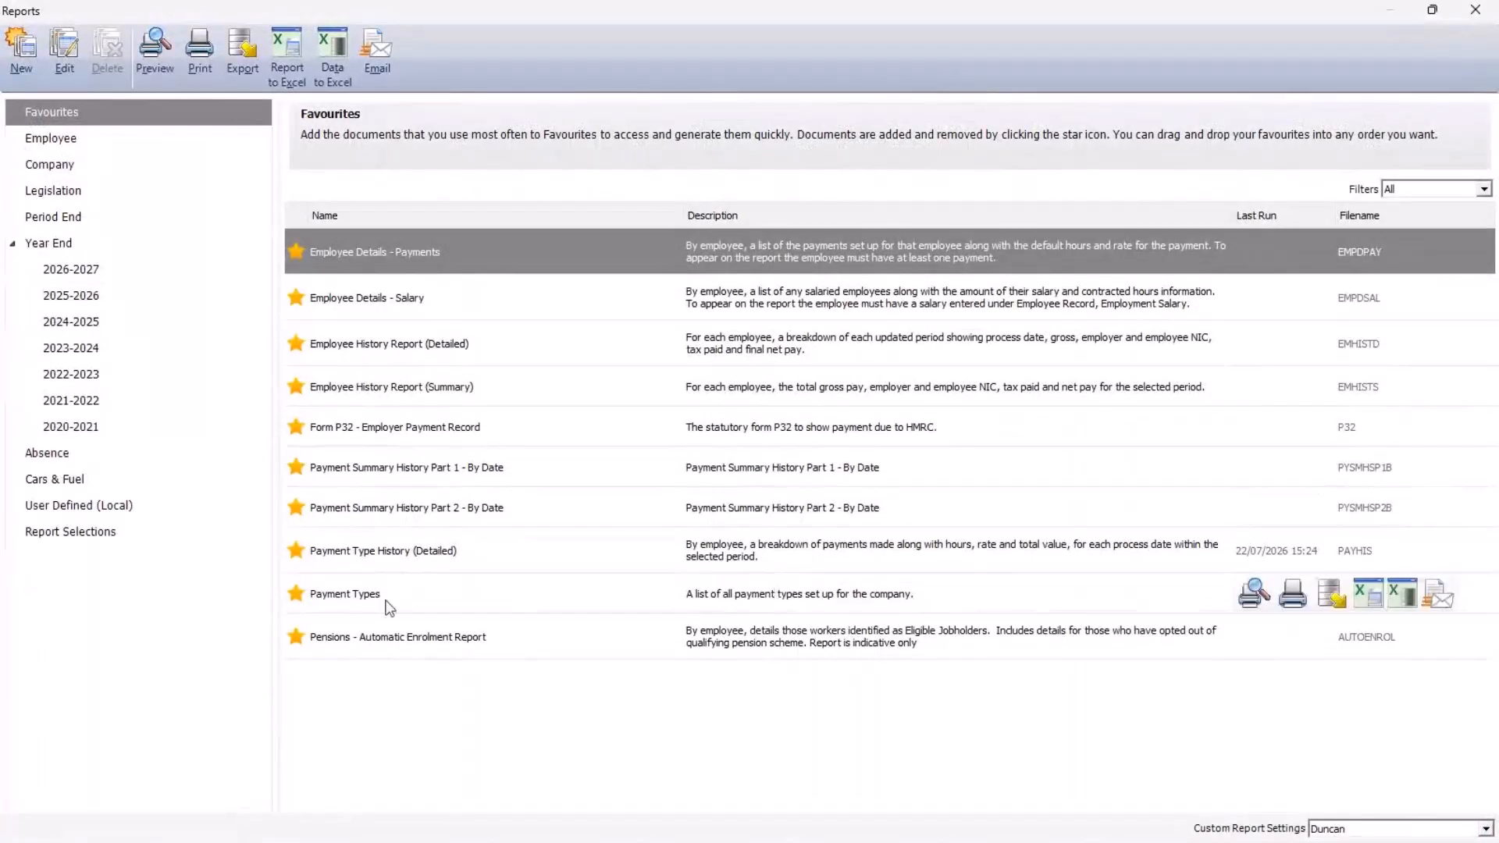
left_click(331, 601)
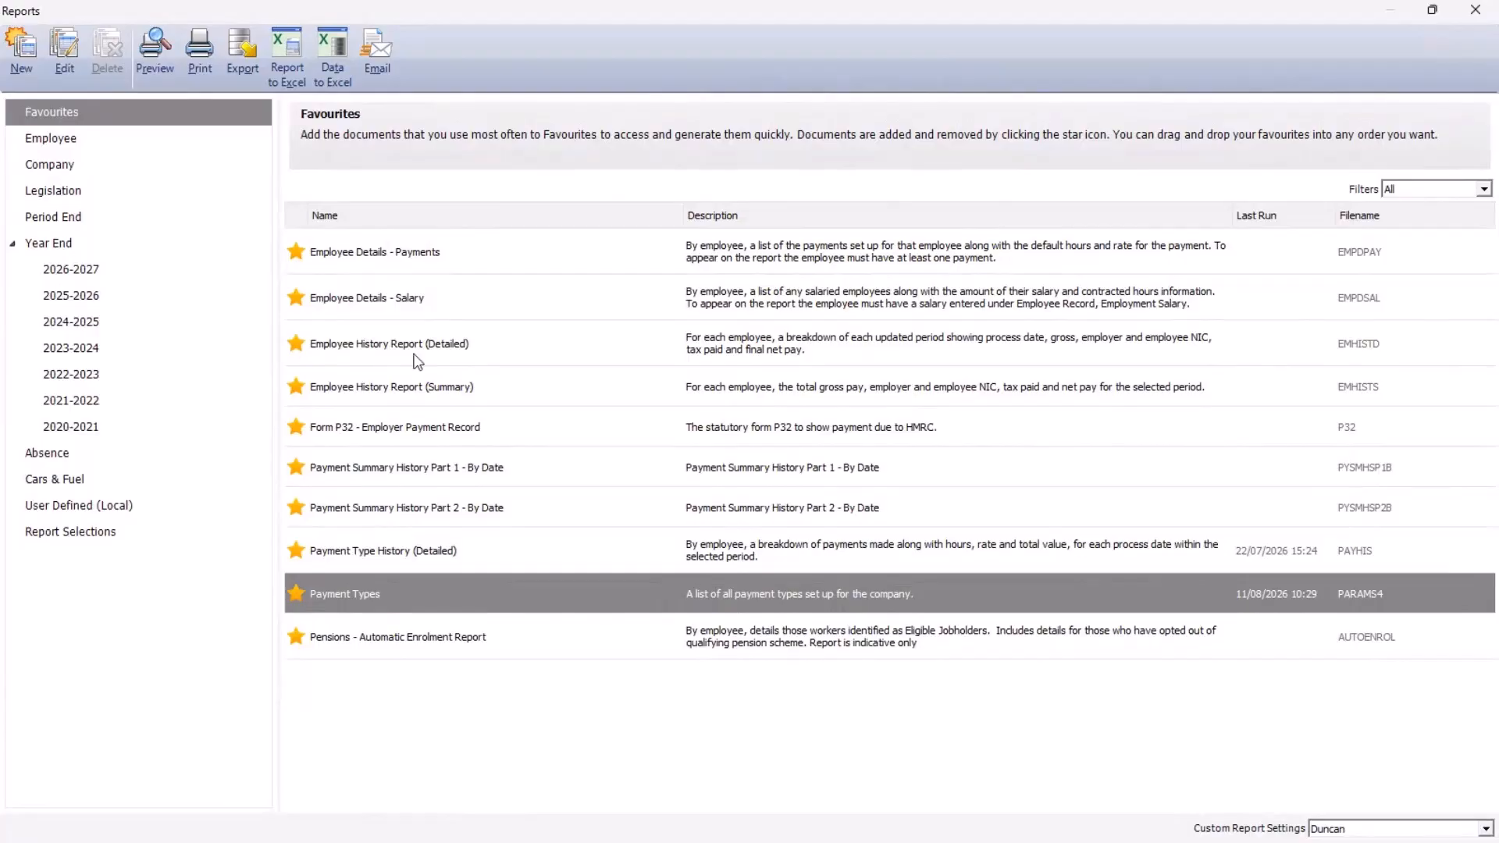
left_click(50, 165)
scroll(668, 603, "down", 5)
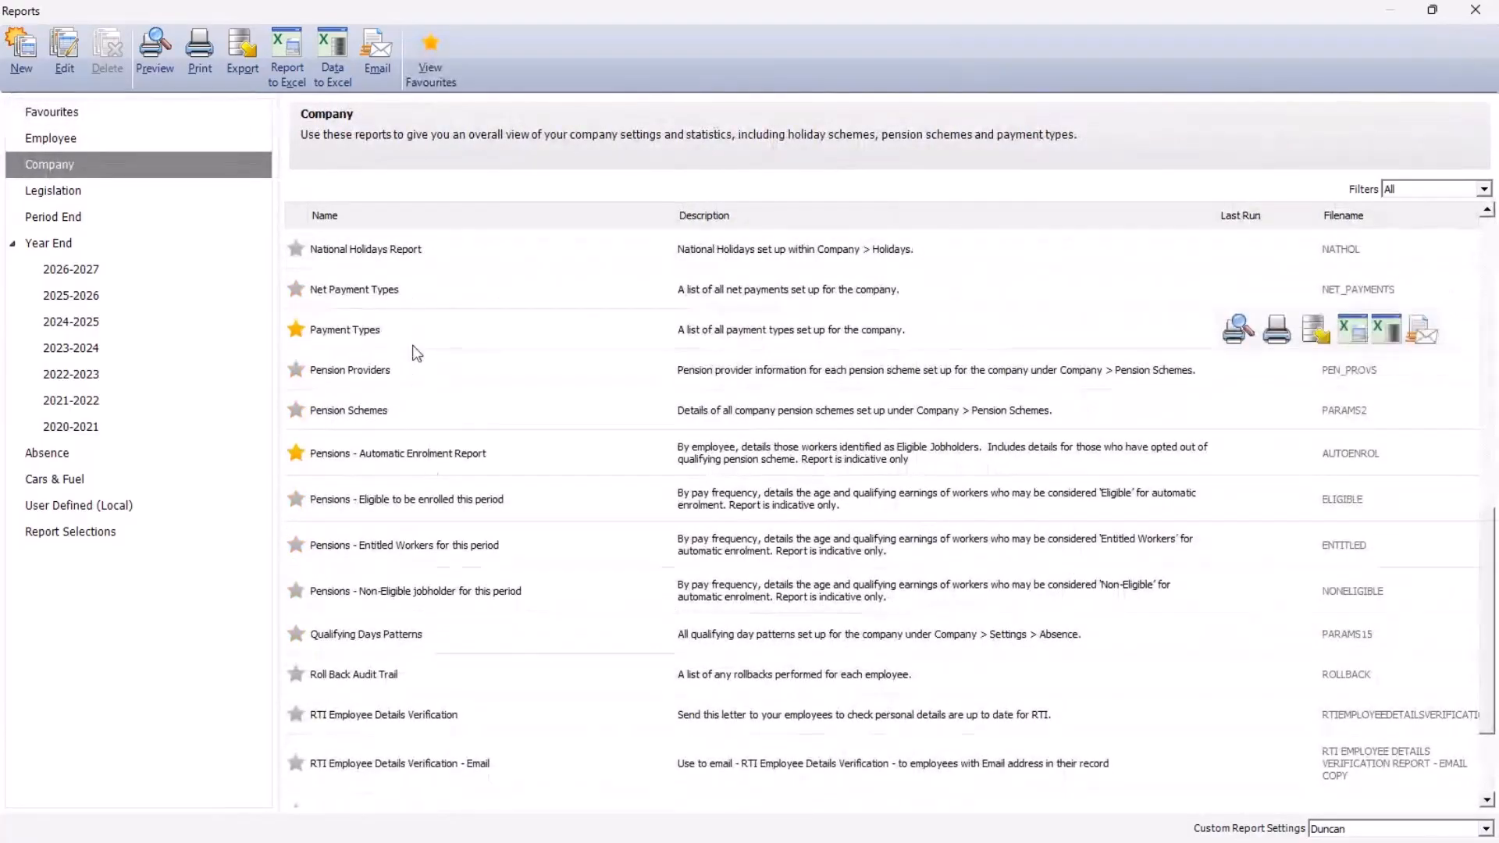
left_click(349, 328)
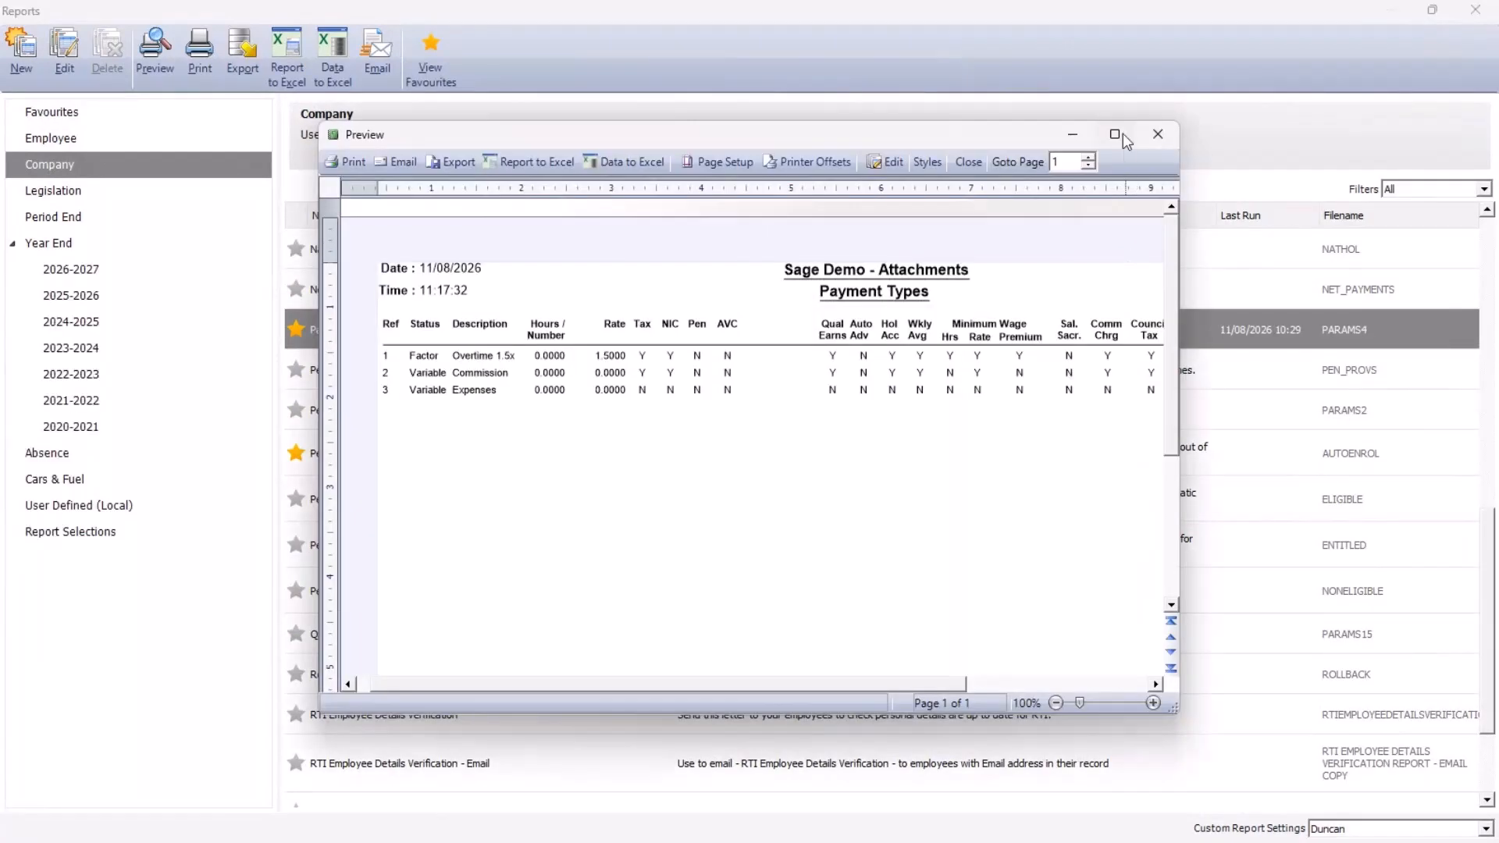
left_click(1115, 135)
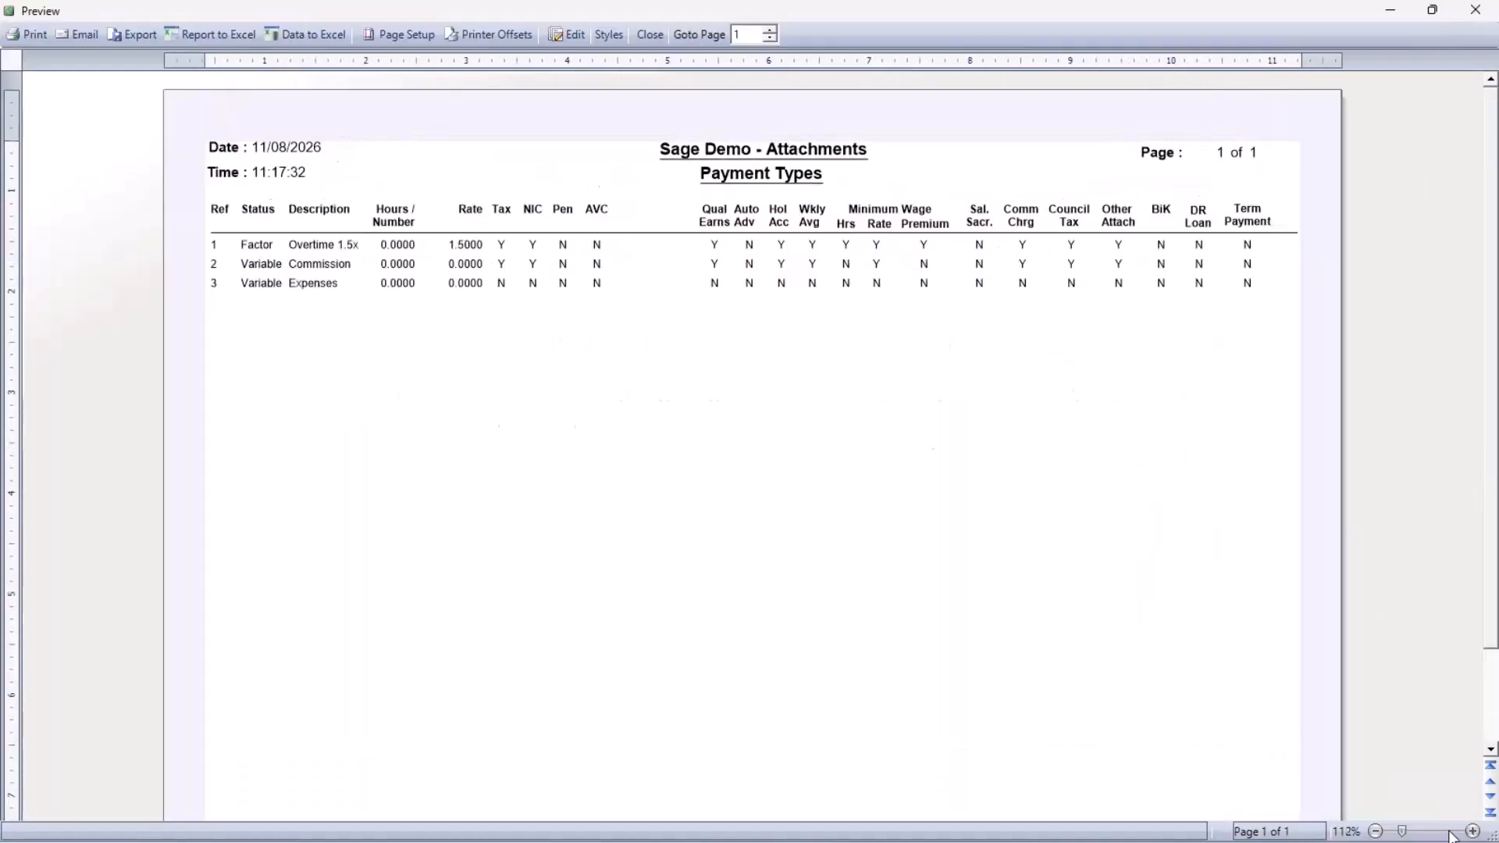
left_click(1450, 833)
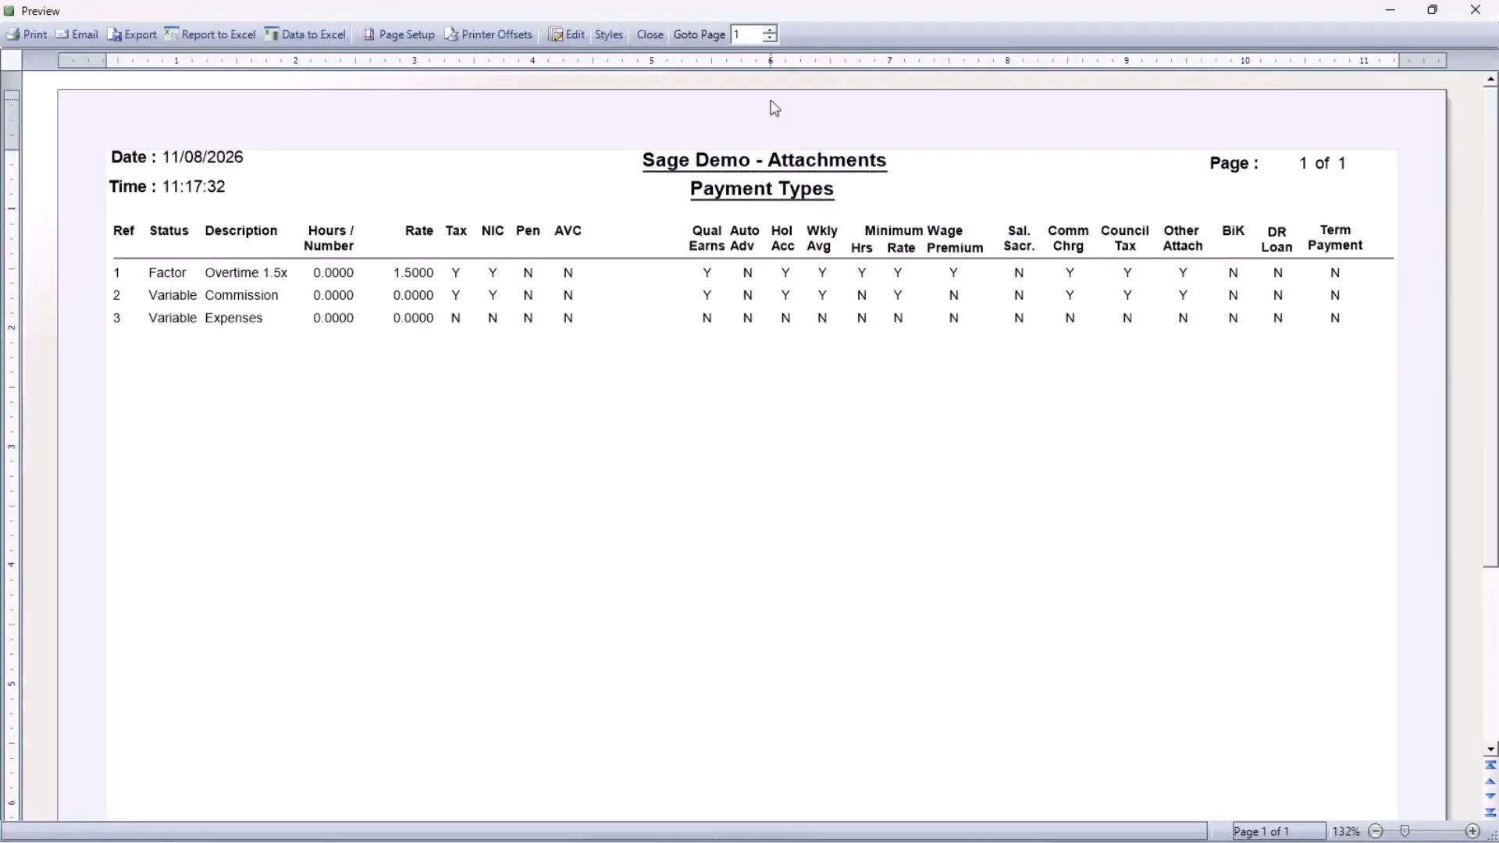
left_click(650, 38)
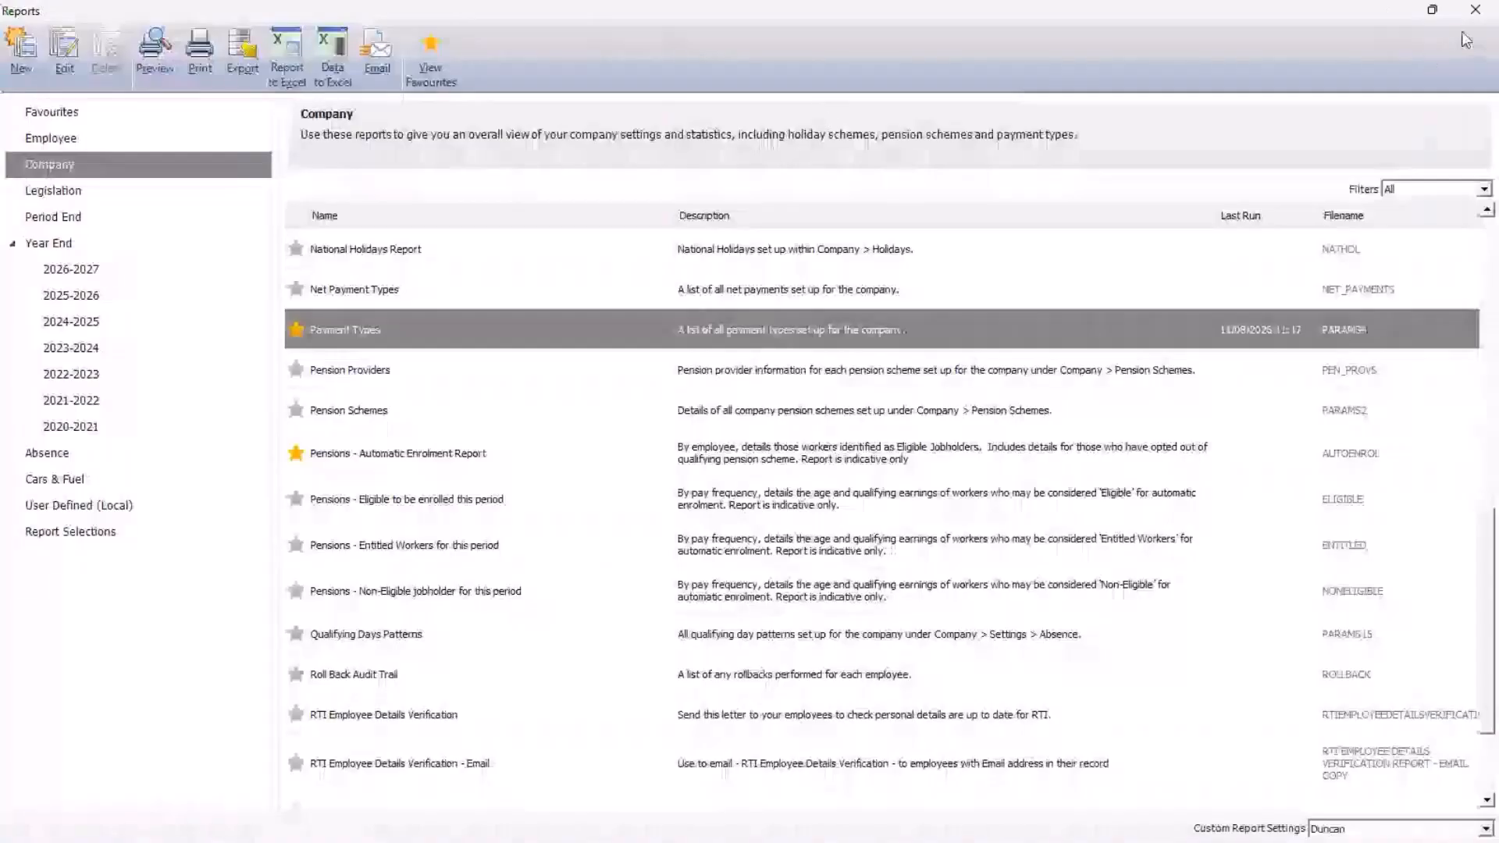
left_click(1475, 10)
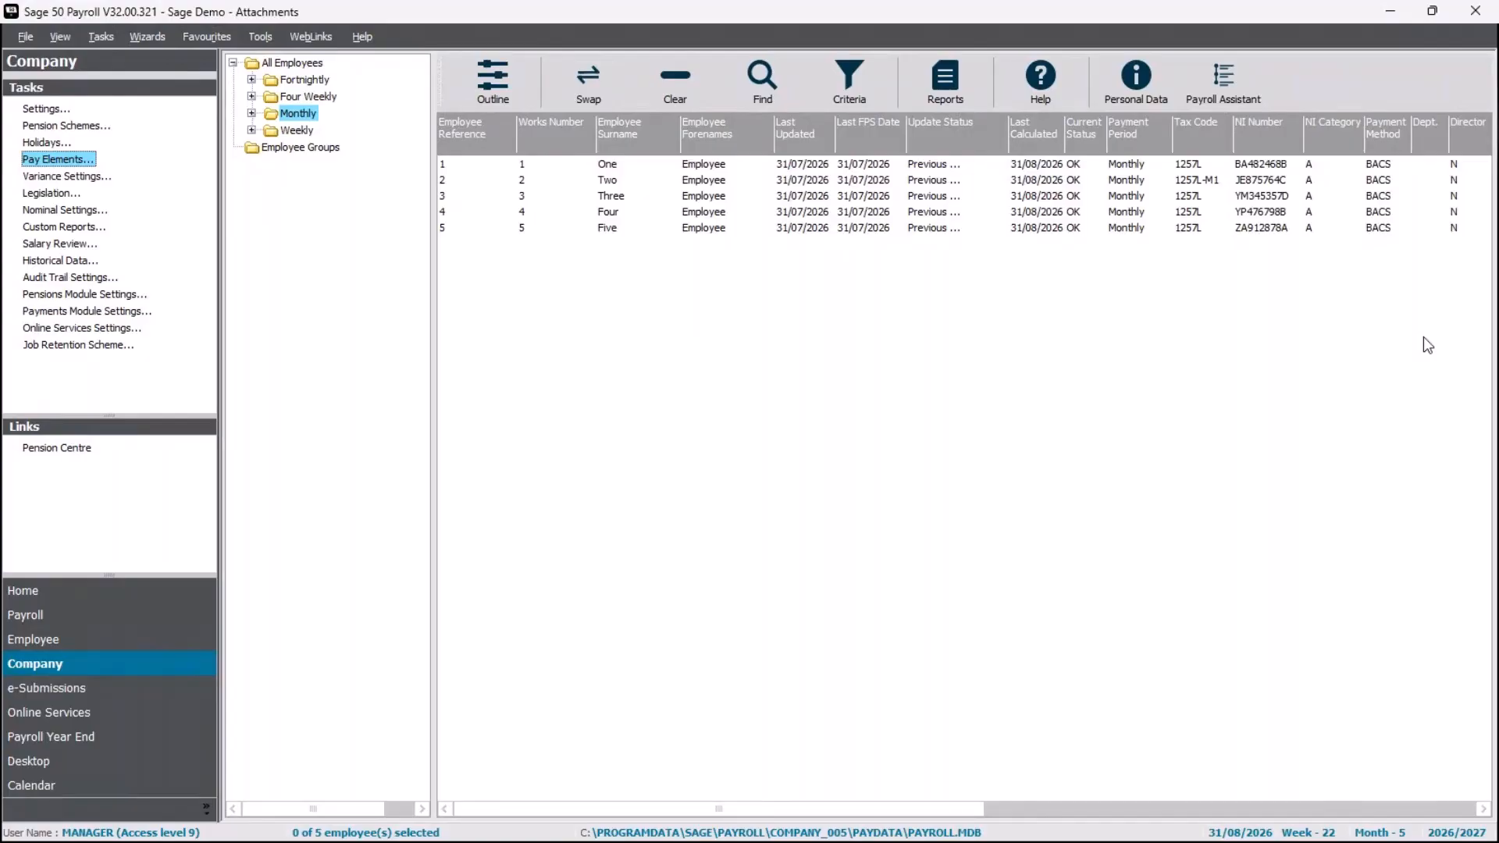
- Add a Council Tax attachment of earnings order to the pay elements of the monthly employee with reference 1
double_click(707, 170)
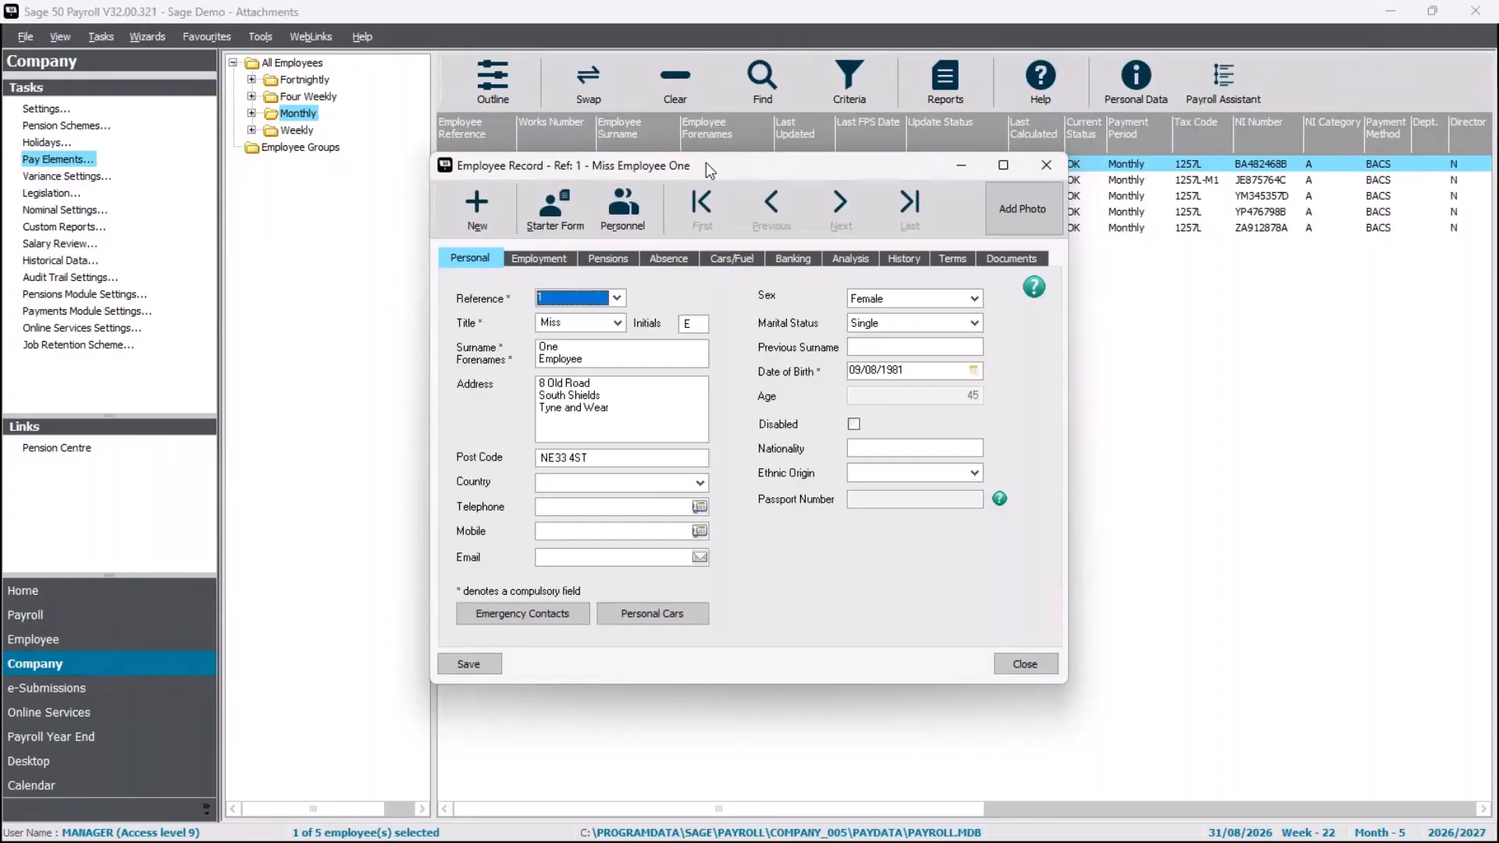
left_click(557, 261)
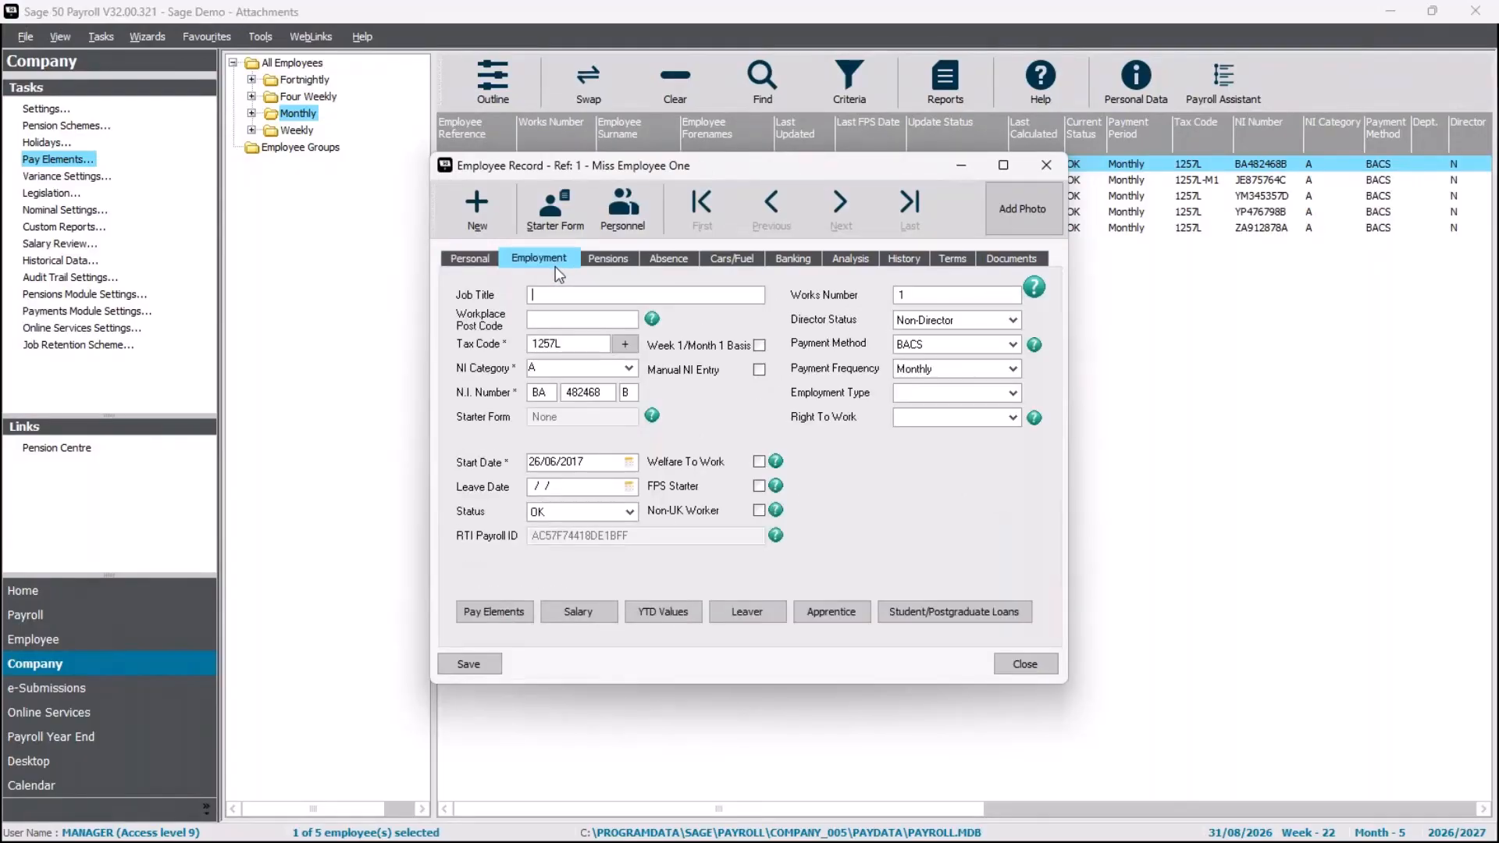
left_click(494, 612)
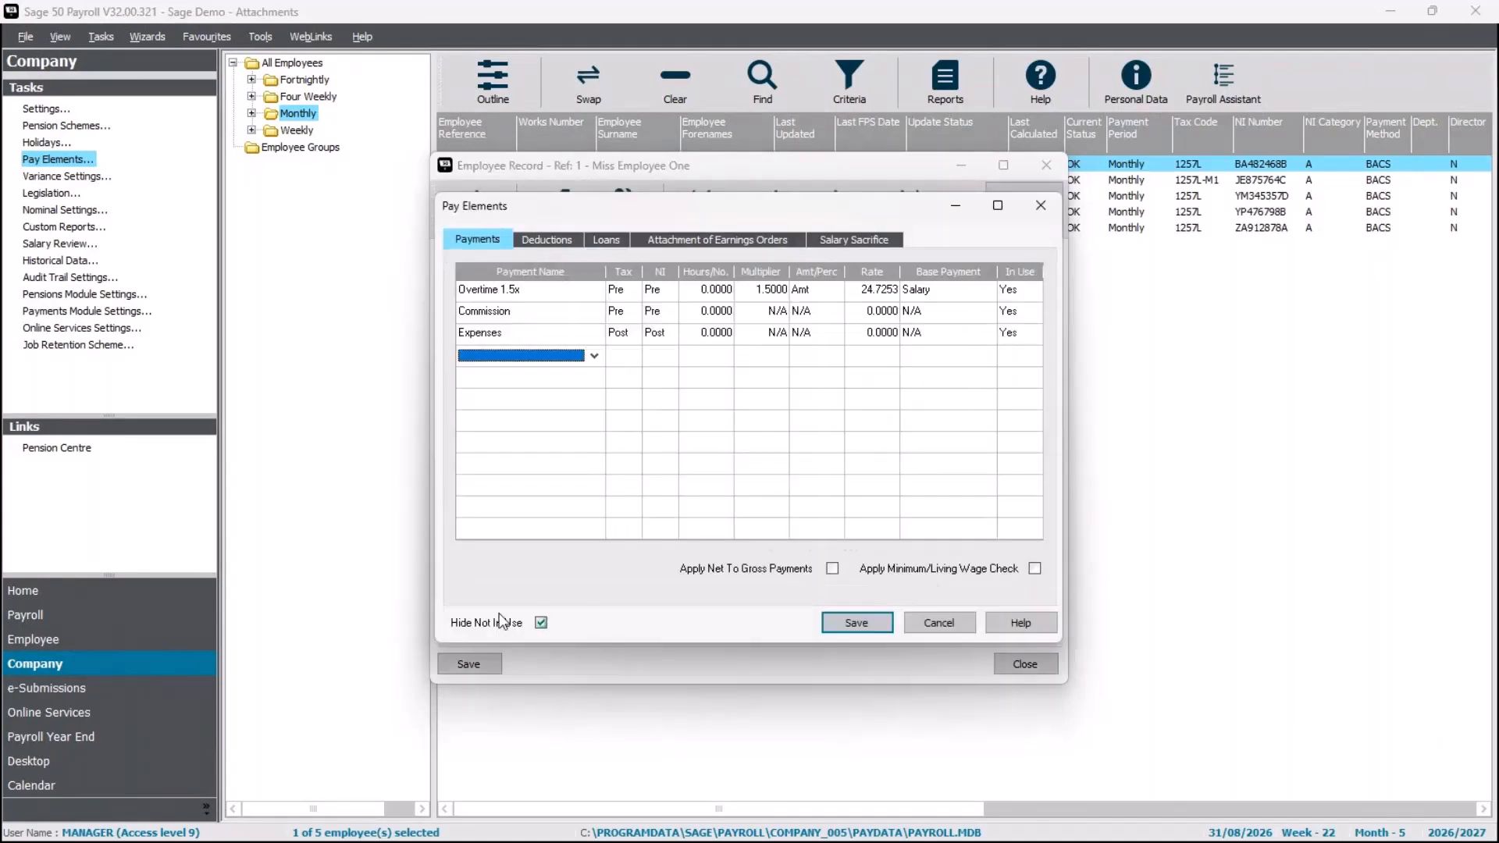
left_click(712, 240)
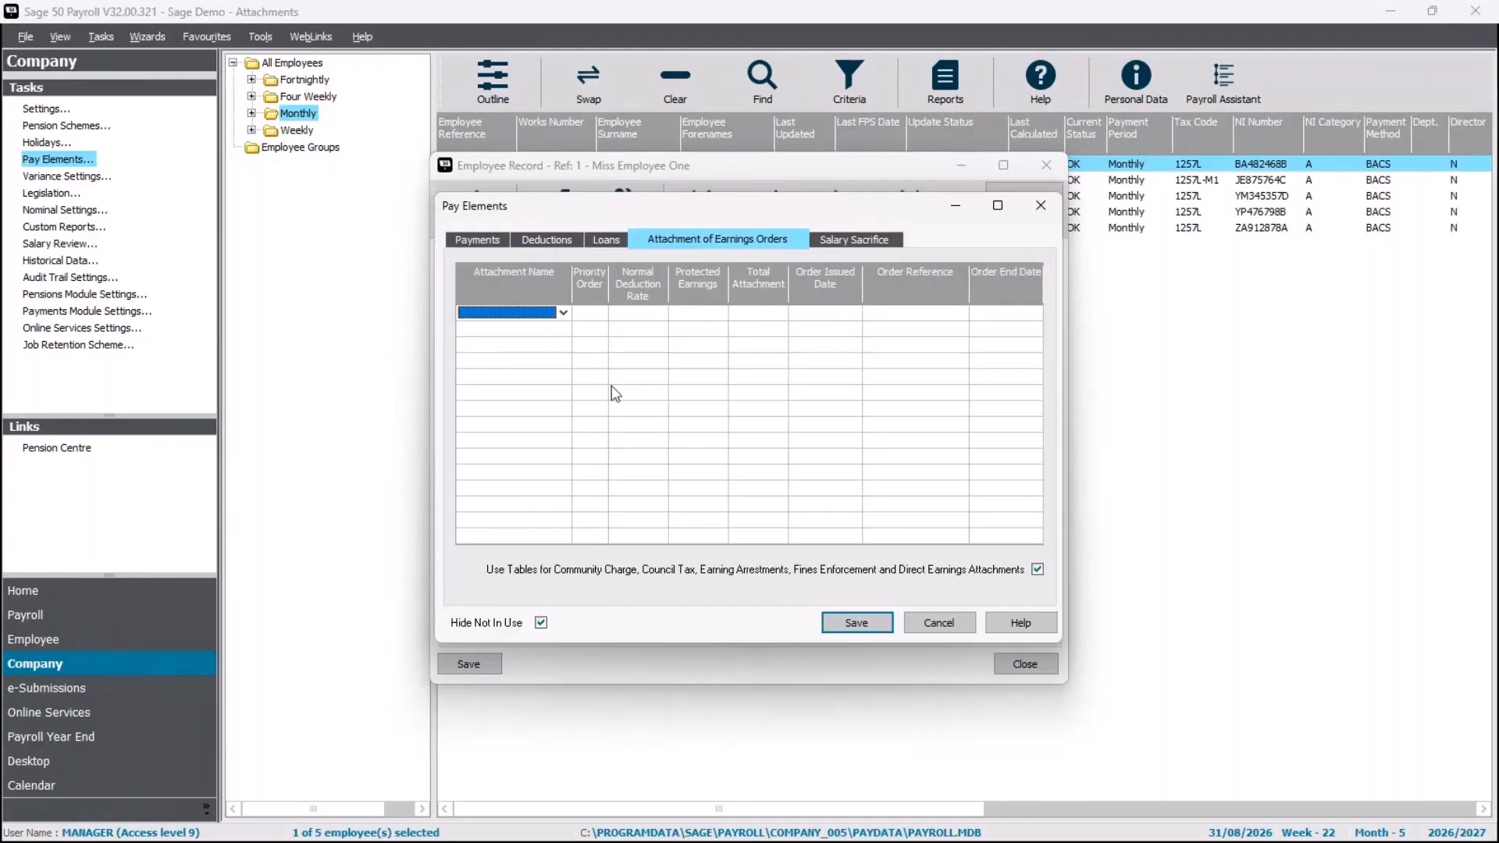
left_click(564, 313)
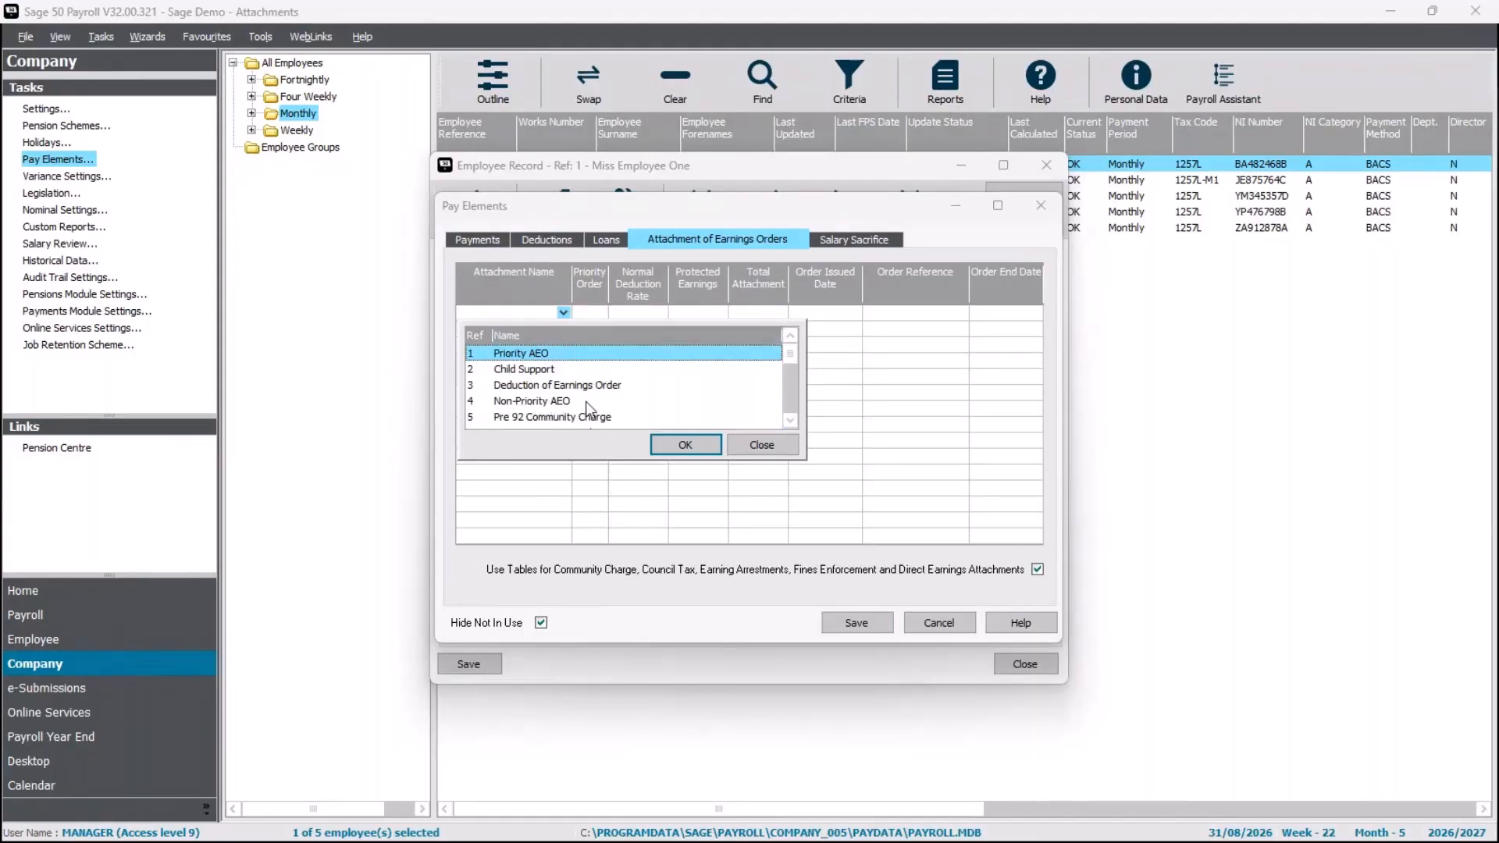
left_click(791, 420)
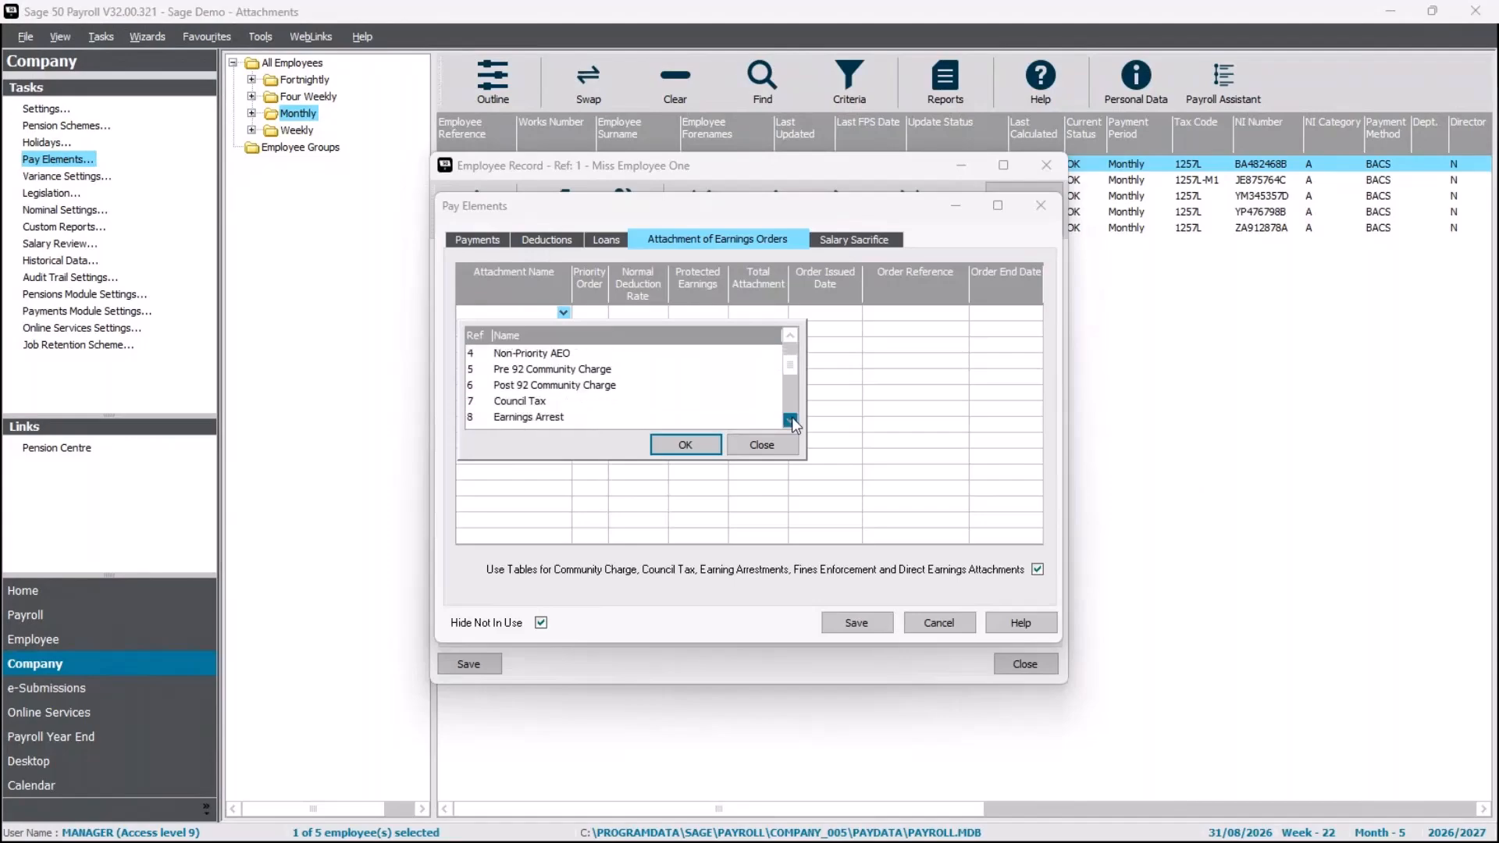
left_click(534, 406)
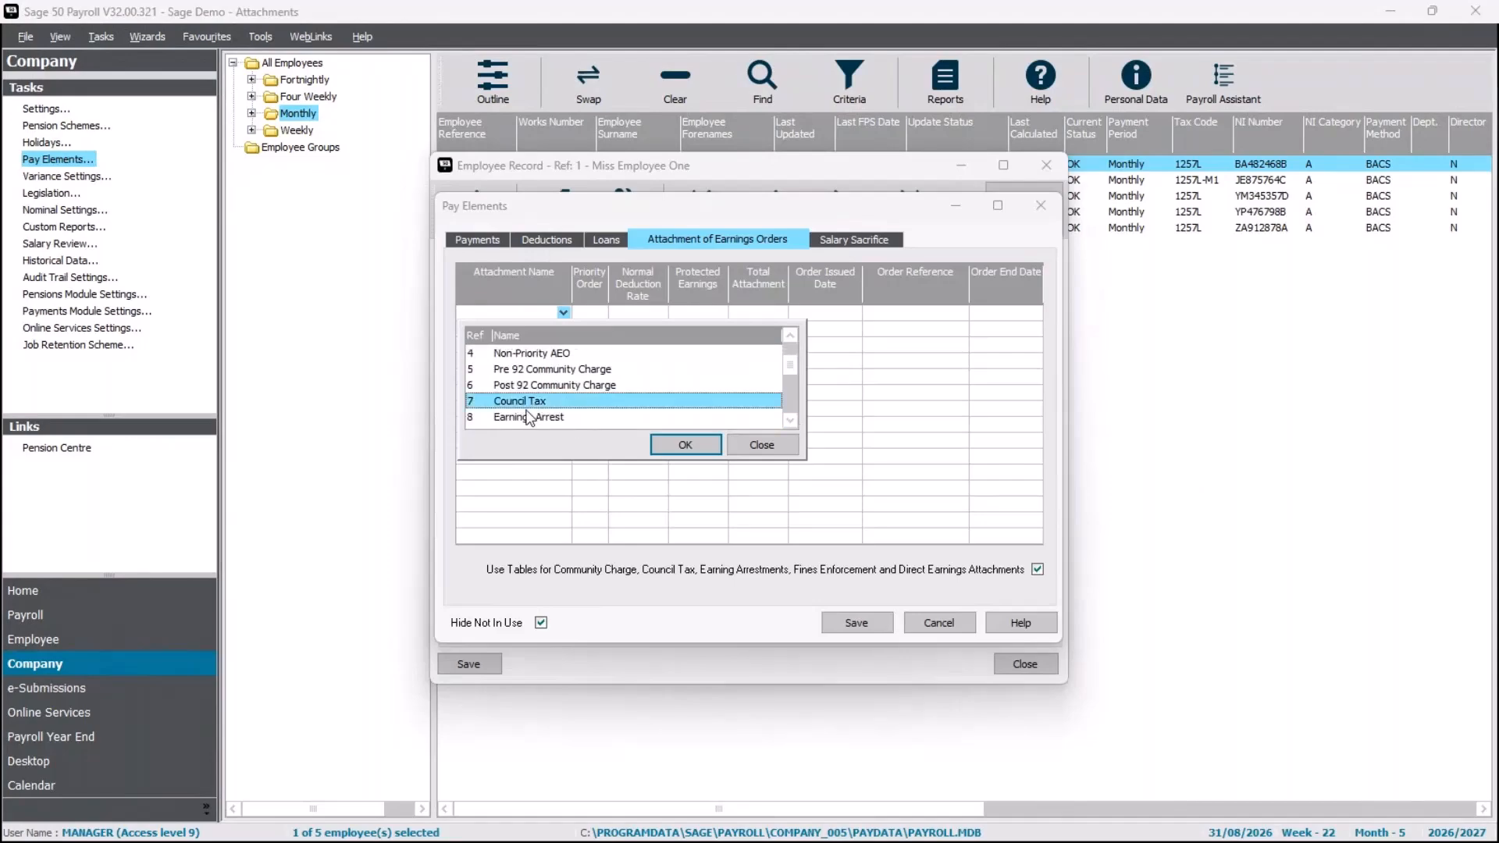
left_click(686, 445)
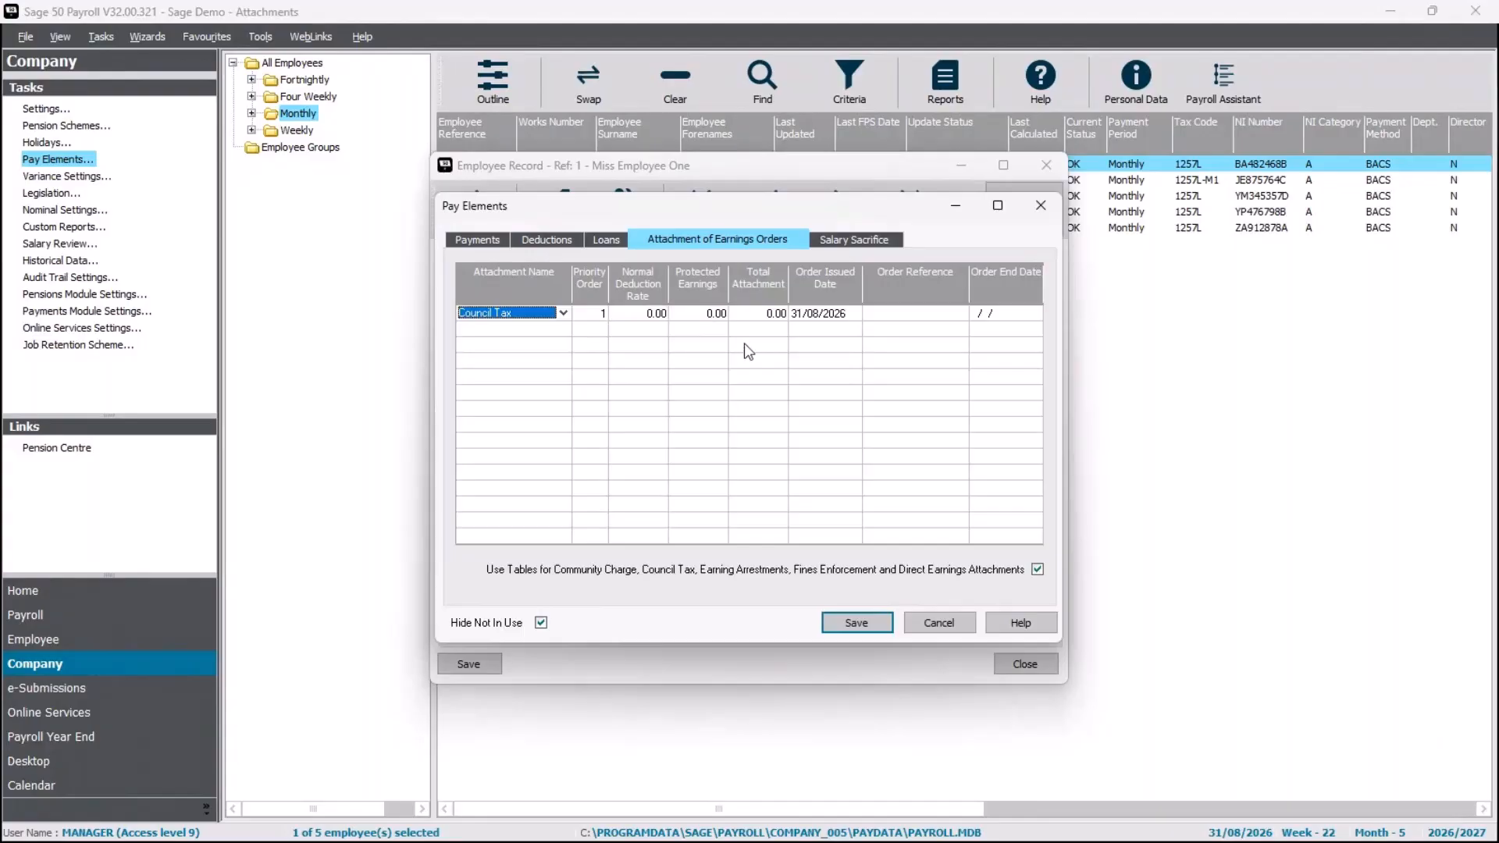
- Give the Council Tax attachment a total of 5500, issue date 01/08/2026 and its order reference, save it and close the employee record
left_click(781, 317)
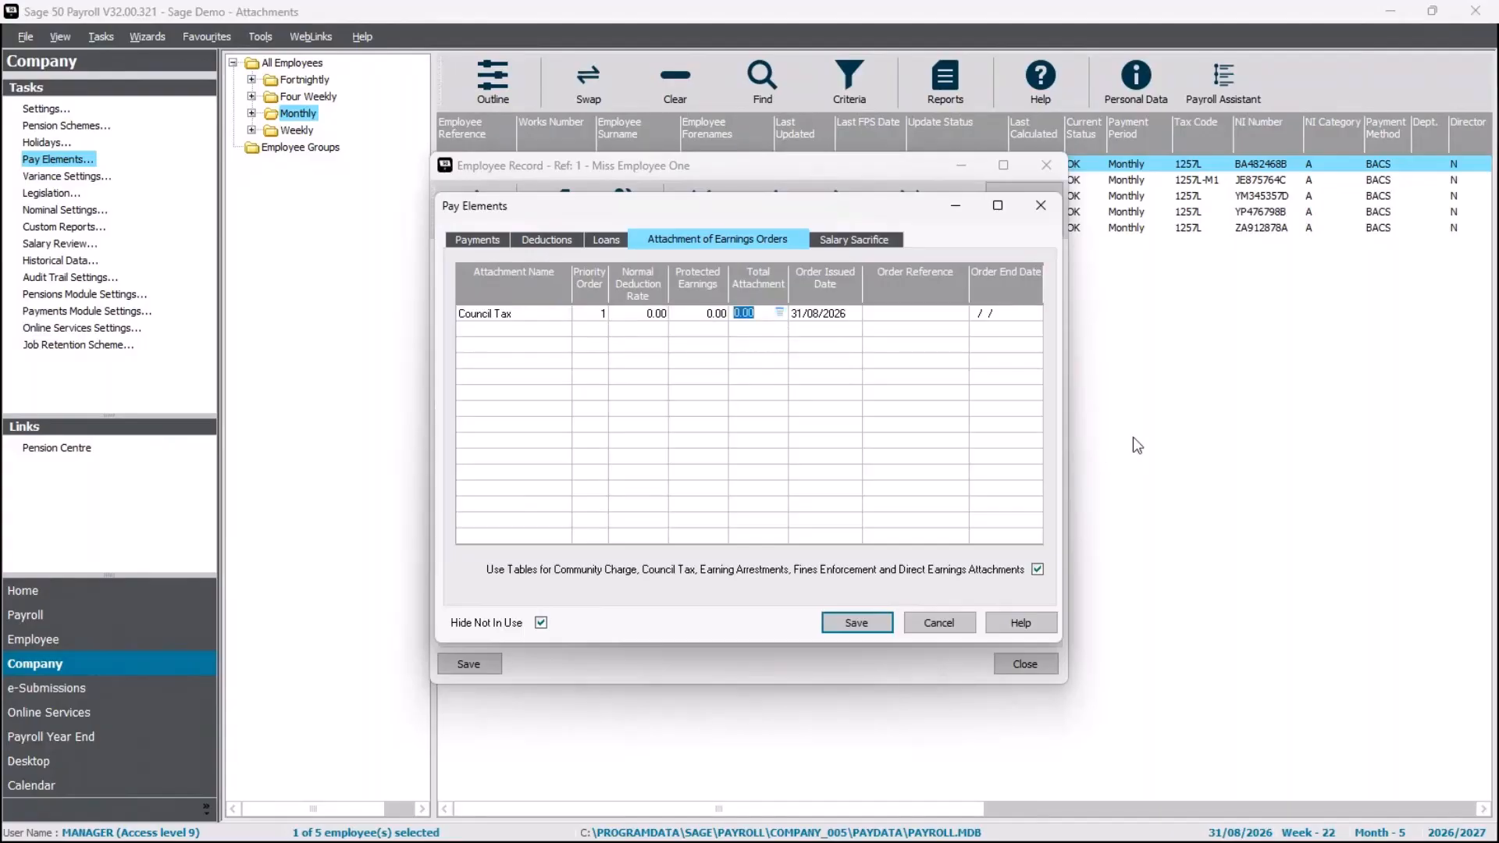
type("5500")
key("Tab")
type("01/08/26")
key("Tab")
type("NCC/A123456")
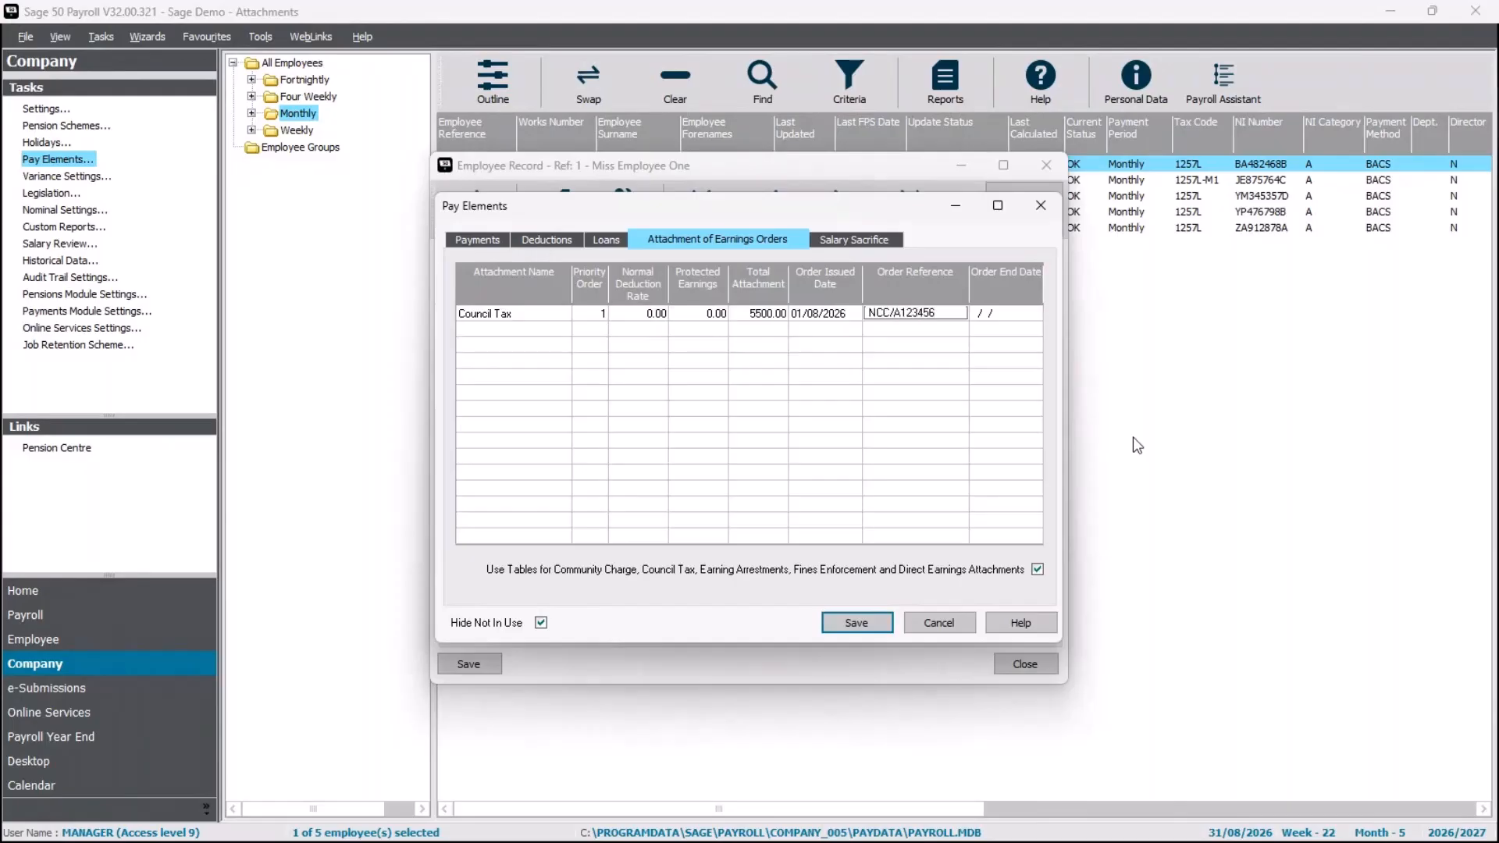
key("Tab")
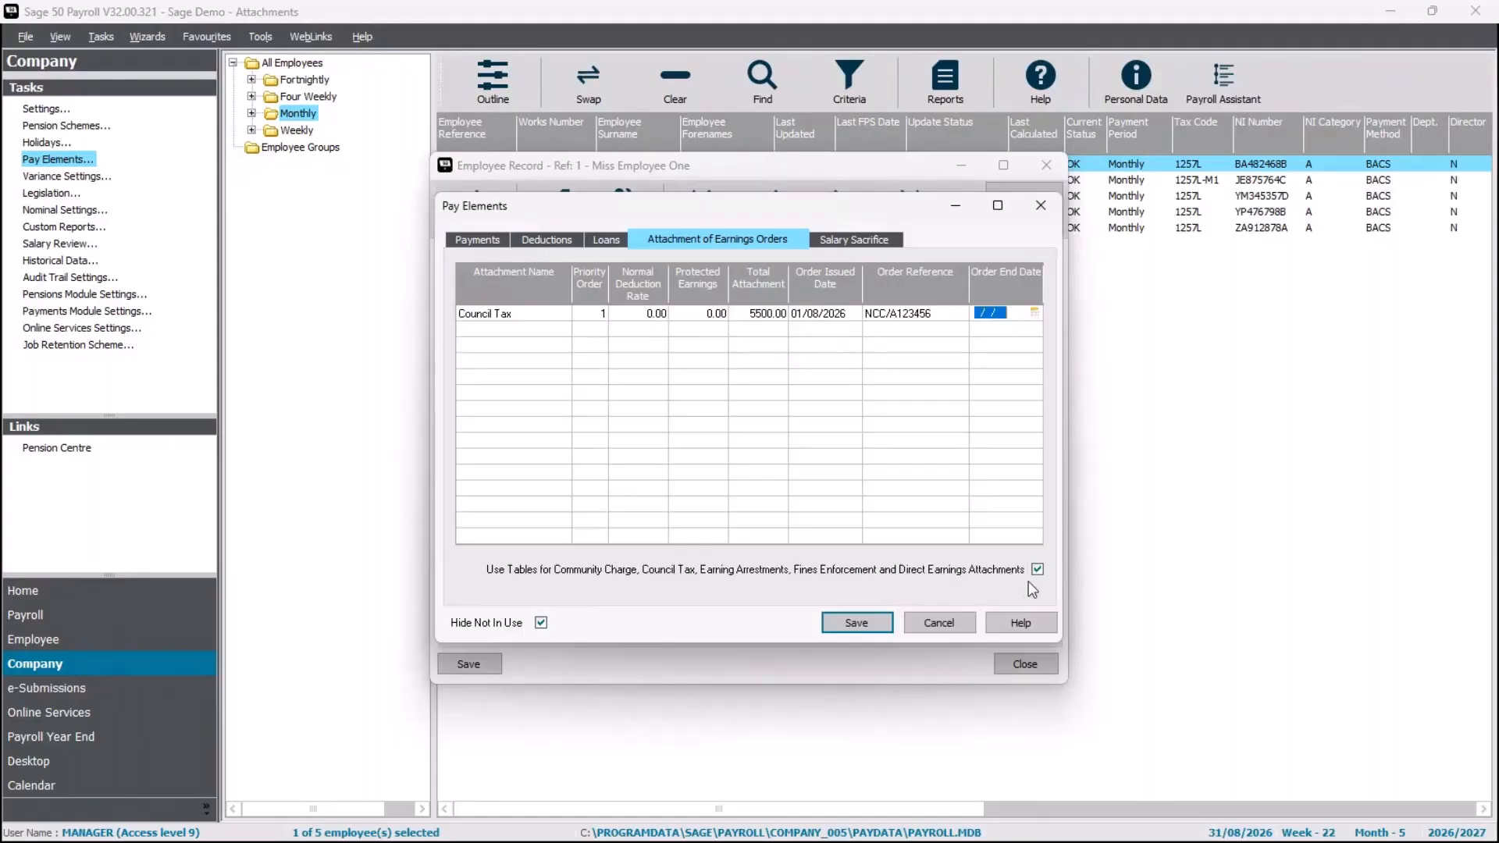
left_click(852, 624)
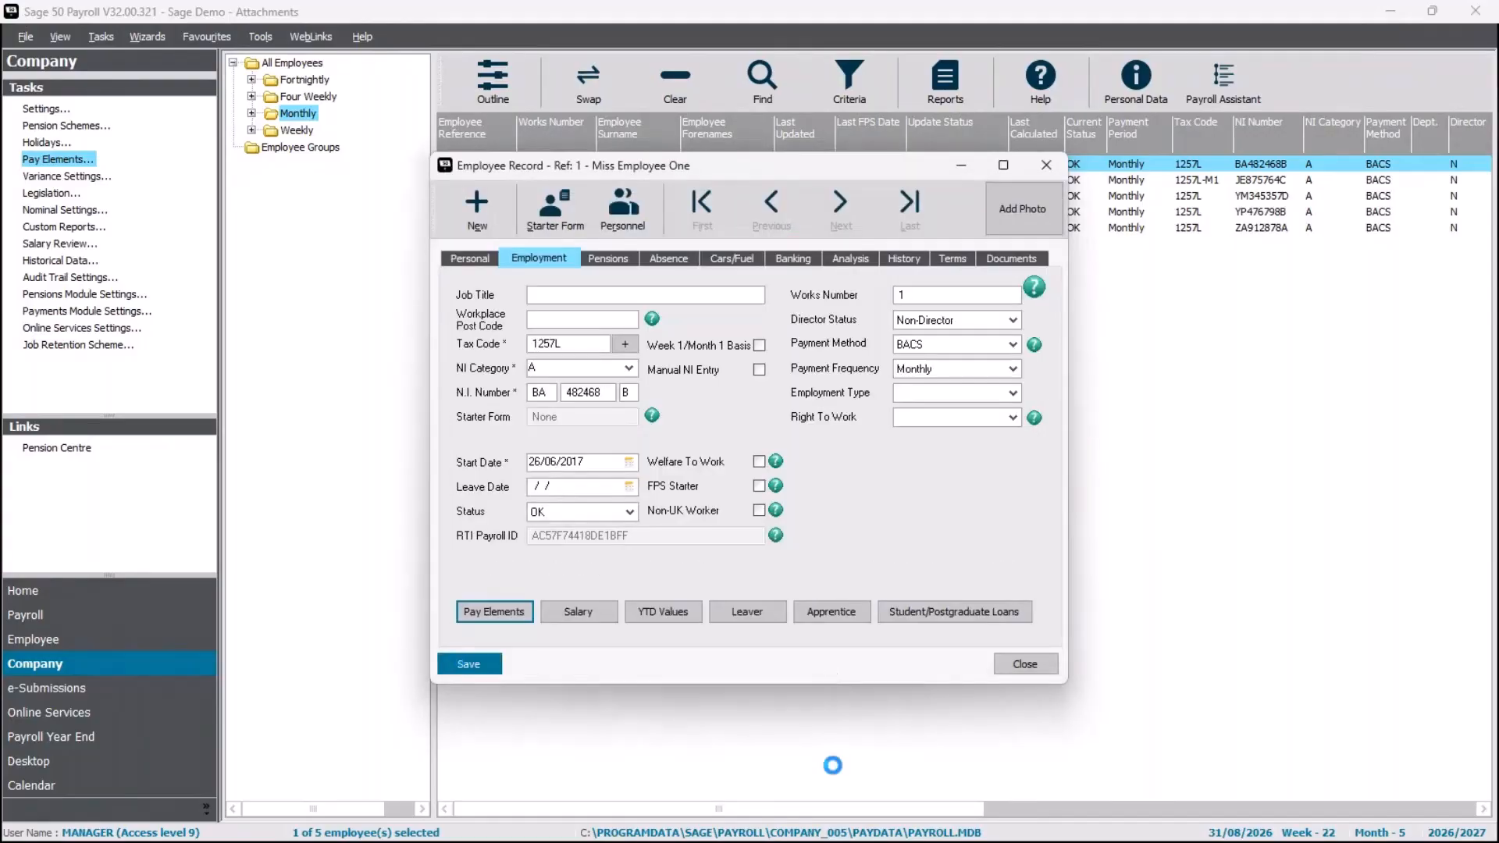
left_click(1039, 662)
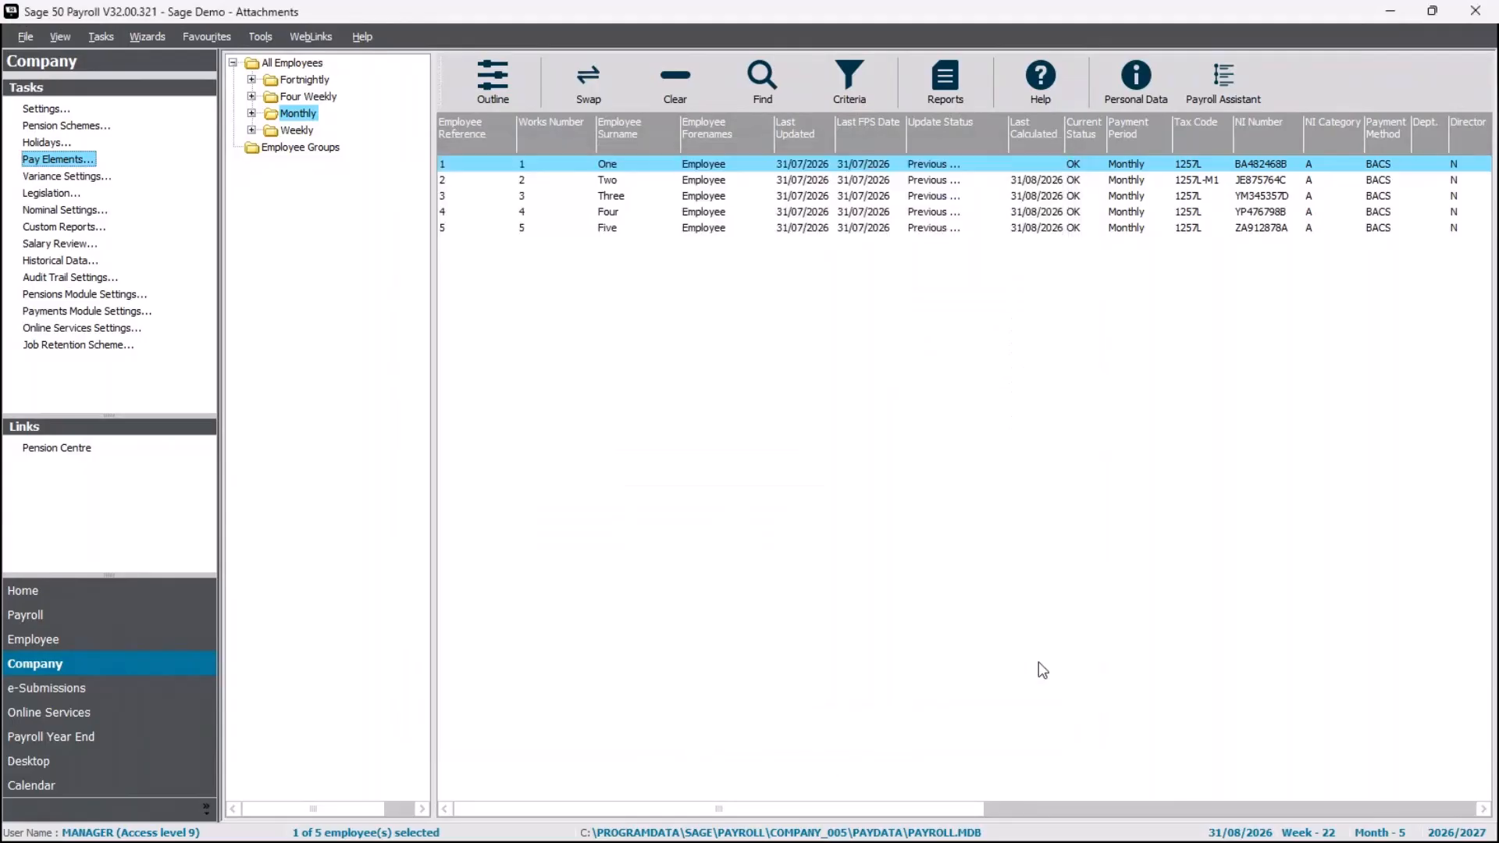
- Add a Child Support (2012) attachment of earnings order to the pay elements of the employee with reference 2
double_click(611, 181)
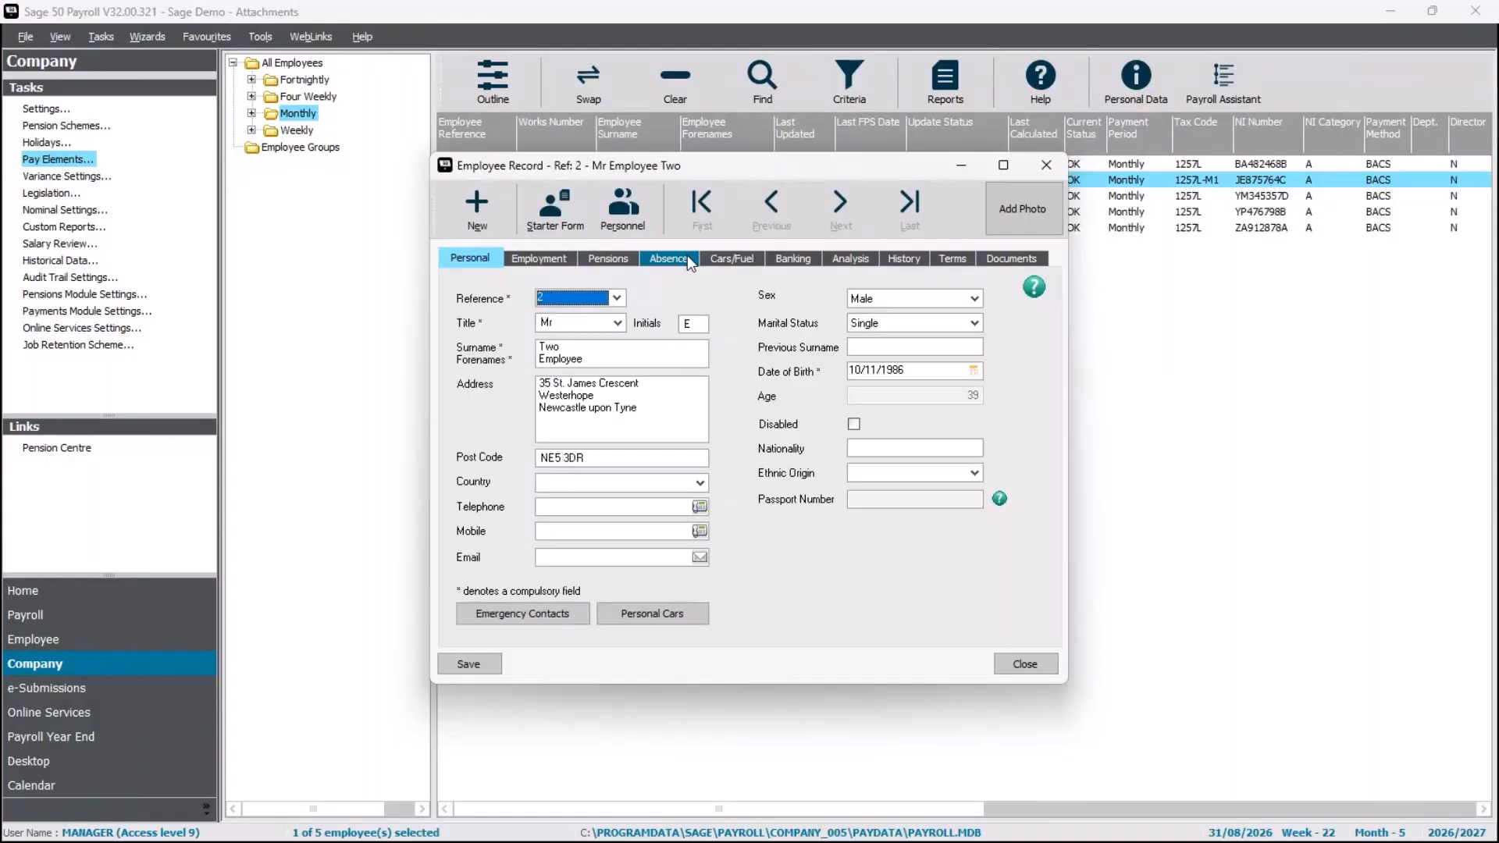
left_click(541, 258)
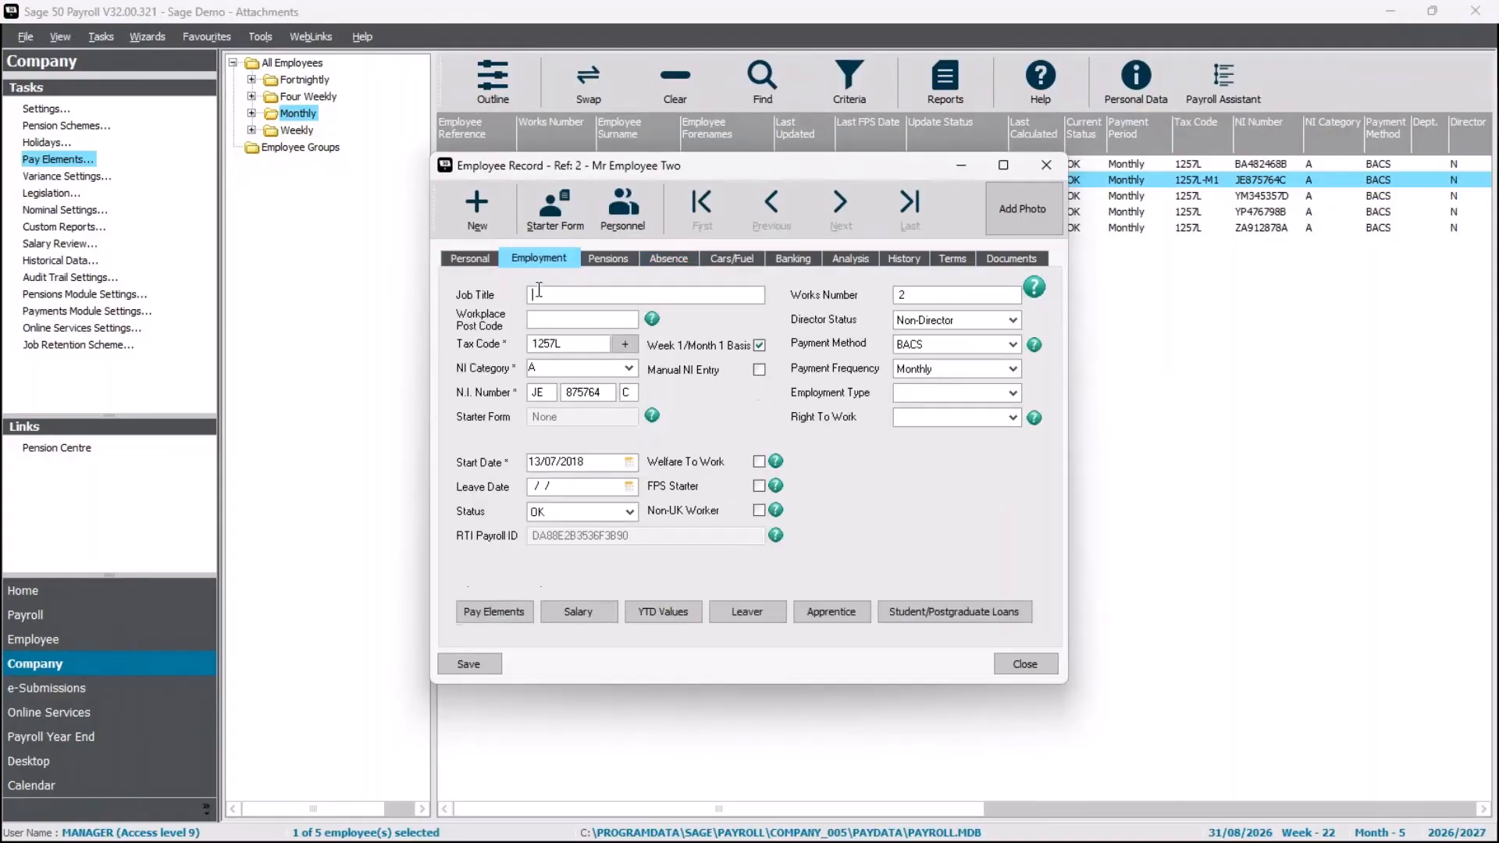
left_click(497, 612)
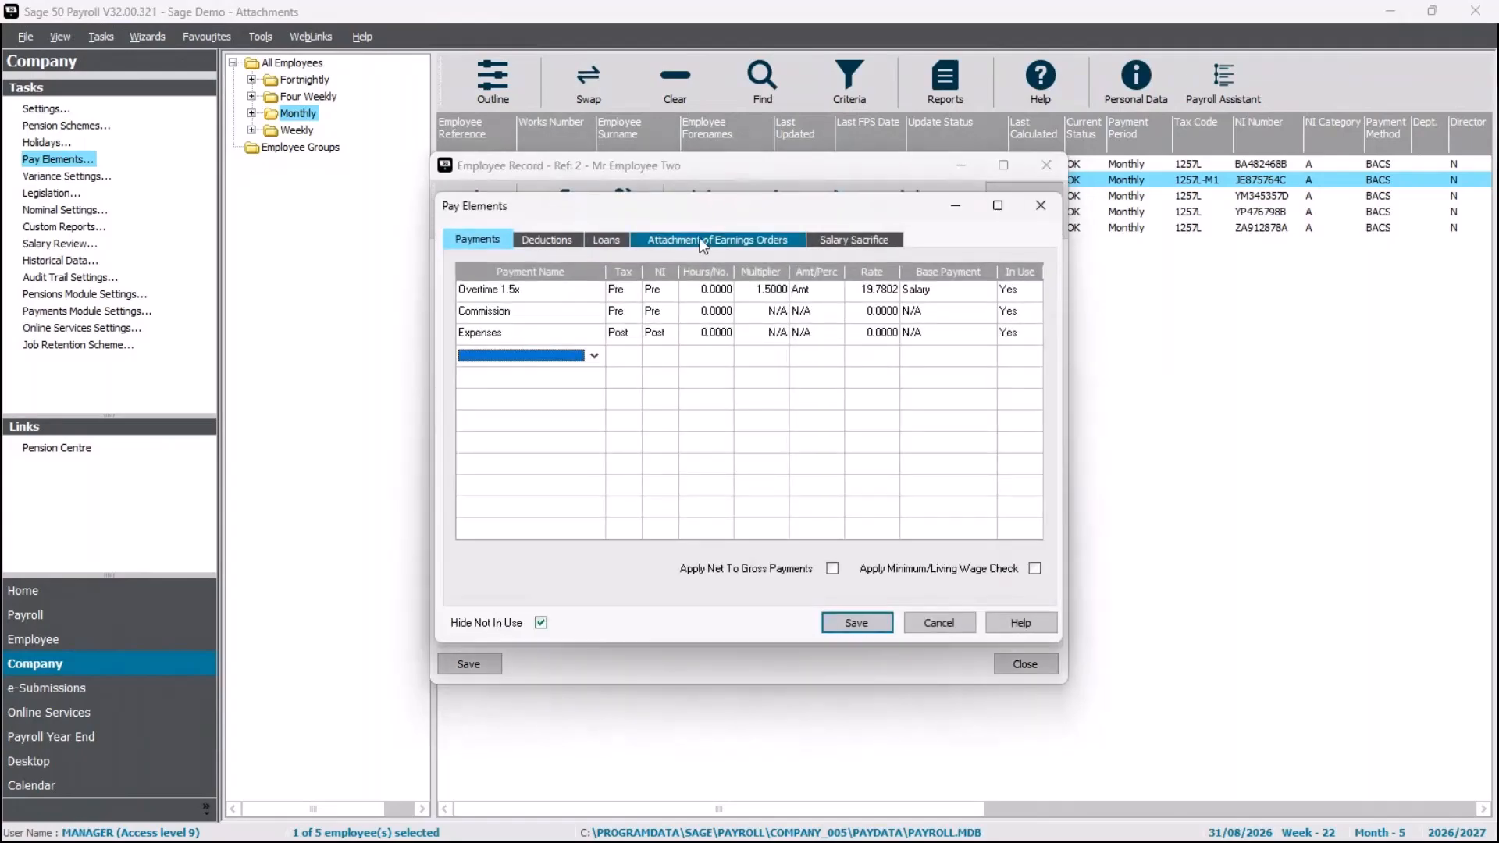
left_click(702, 245)
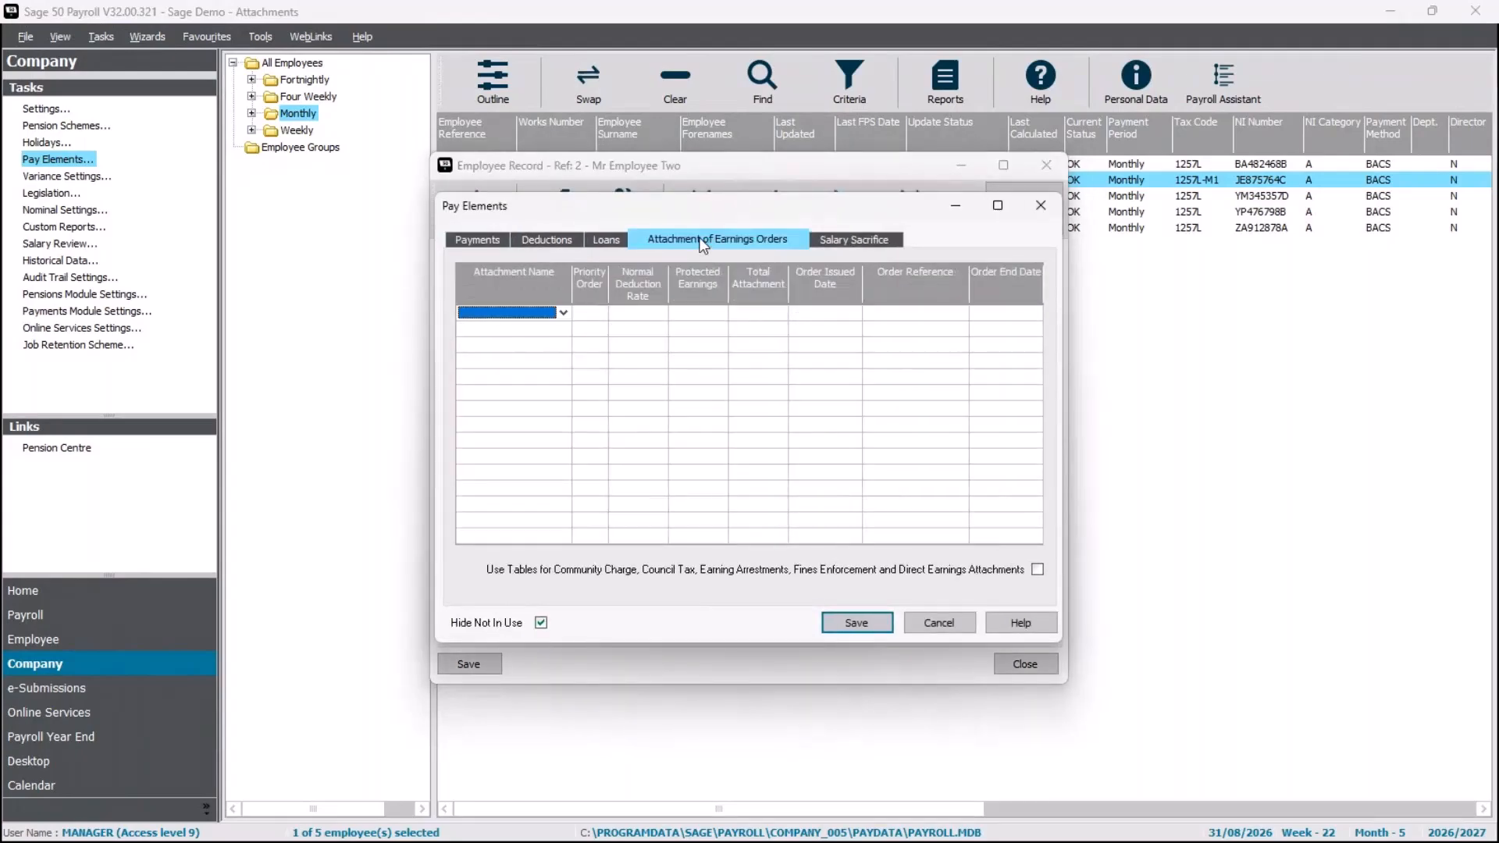
left_click(563, 313)
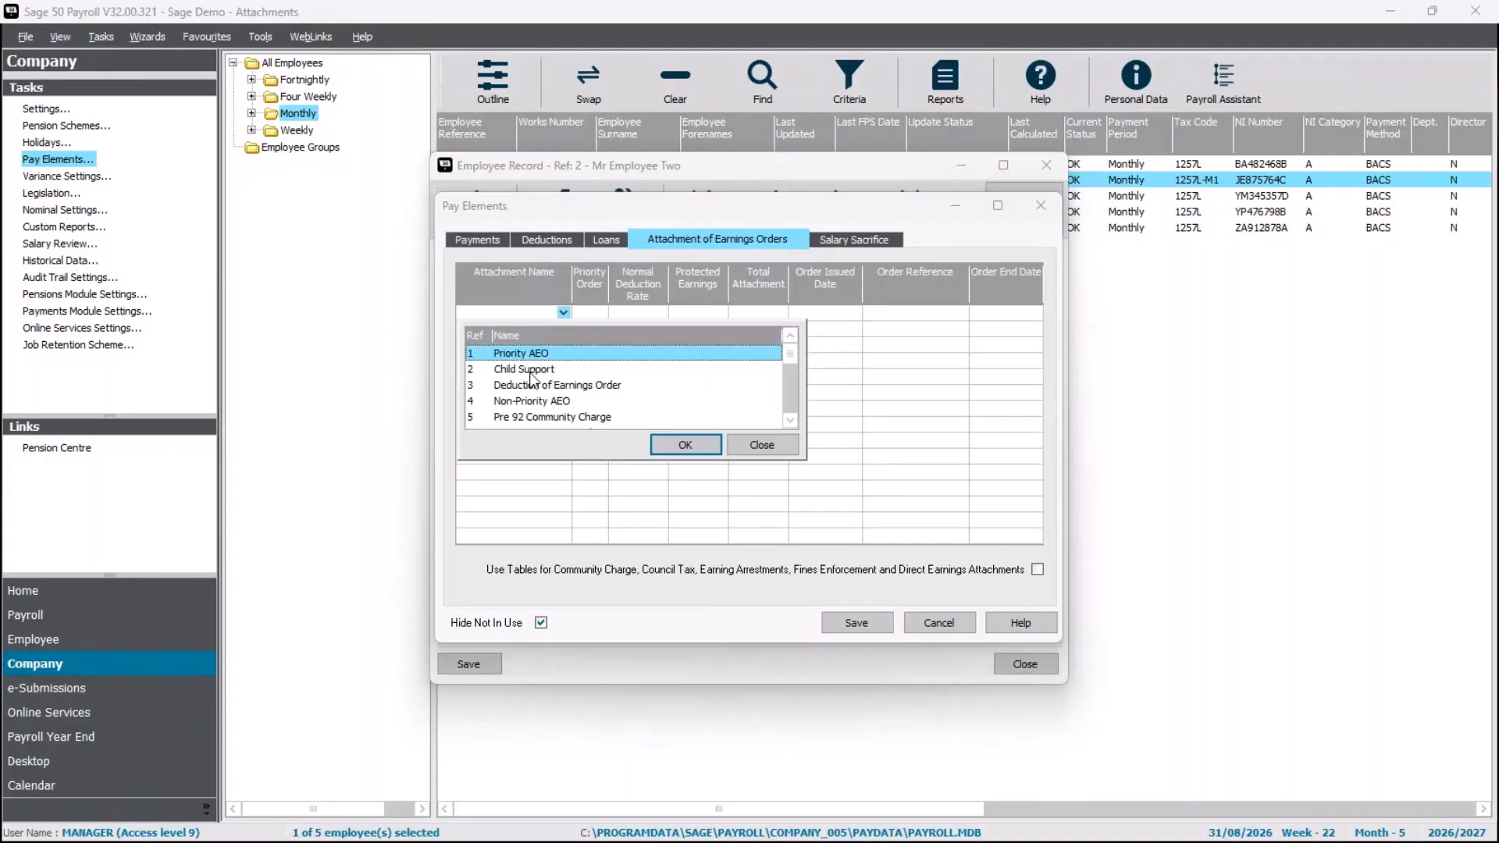
left_click(789, 421)
left_click(789, 421)
left_click(789, 421)
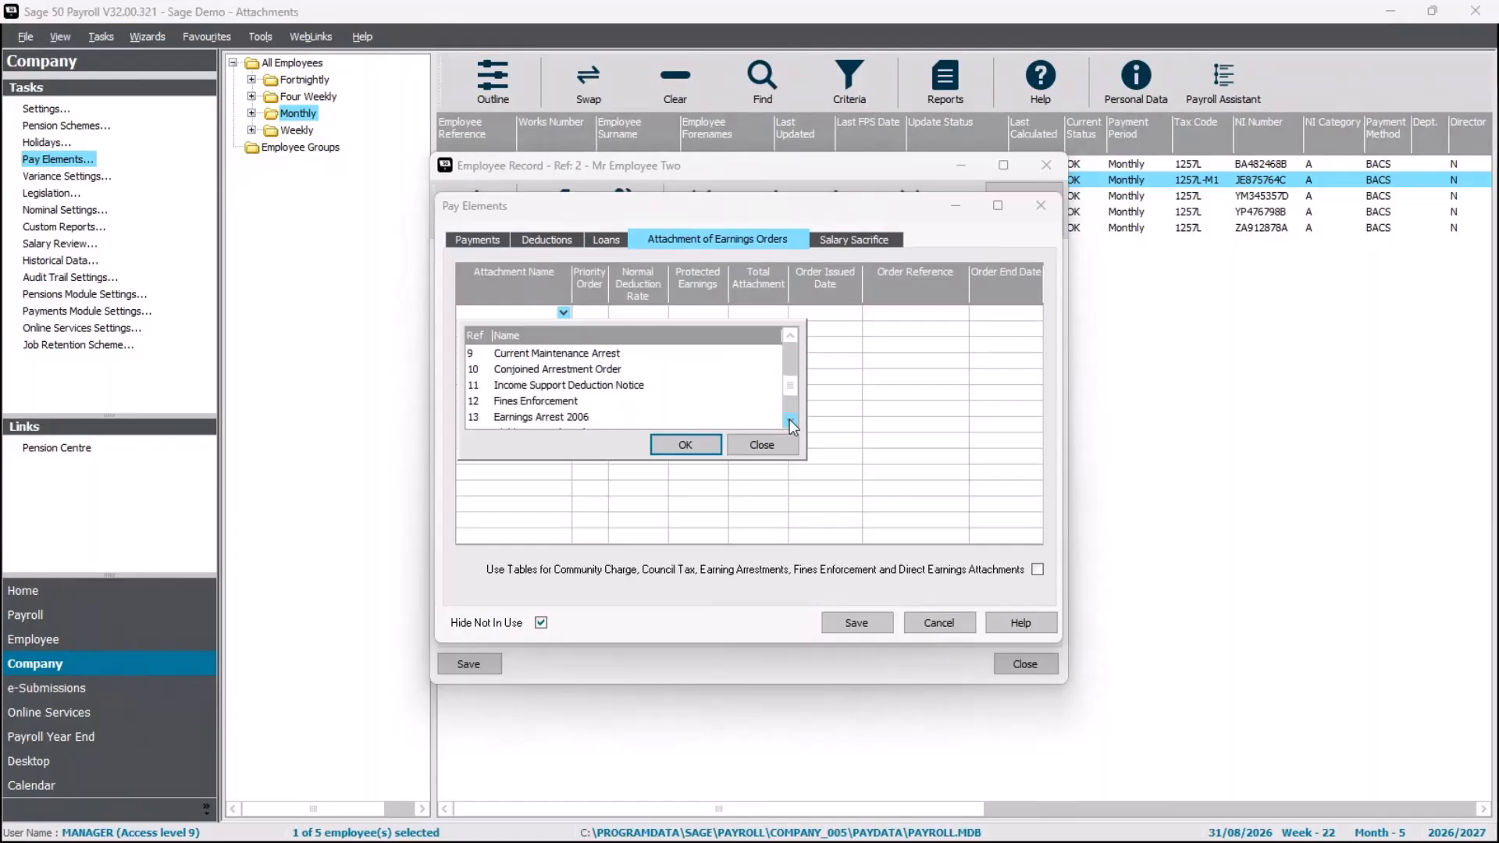
left_click(790, 421)
left_click(531, 402)
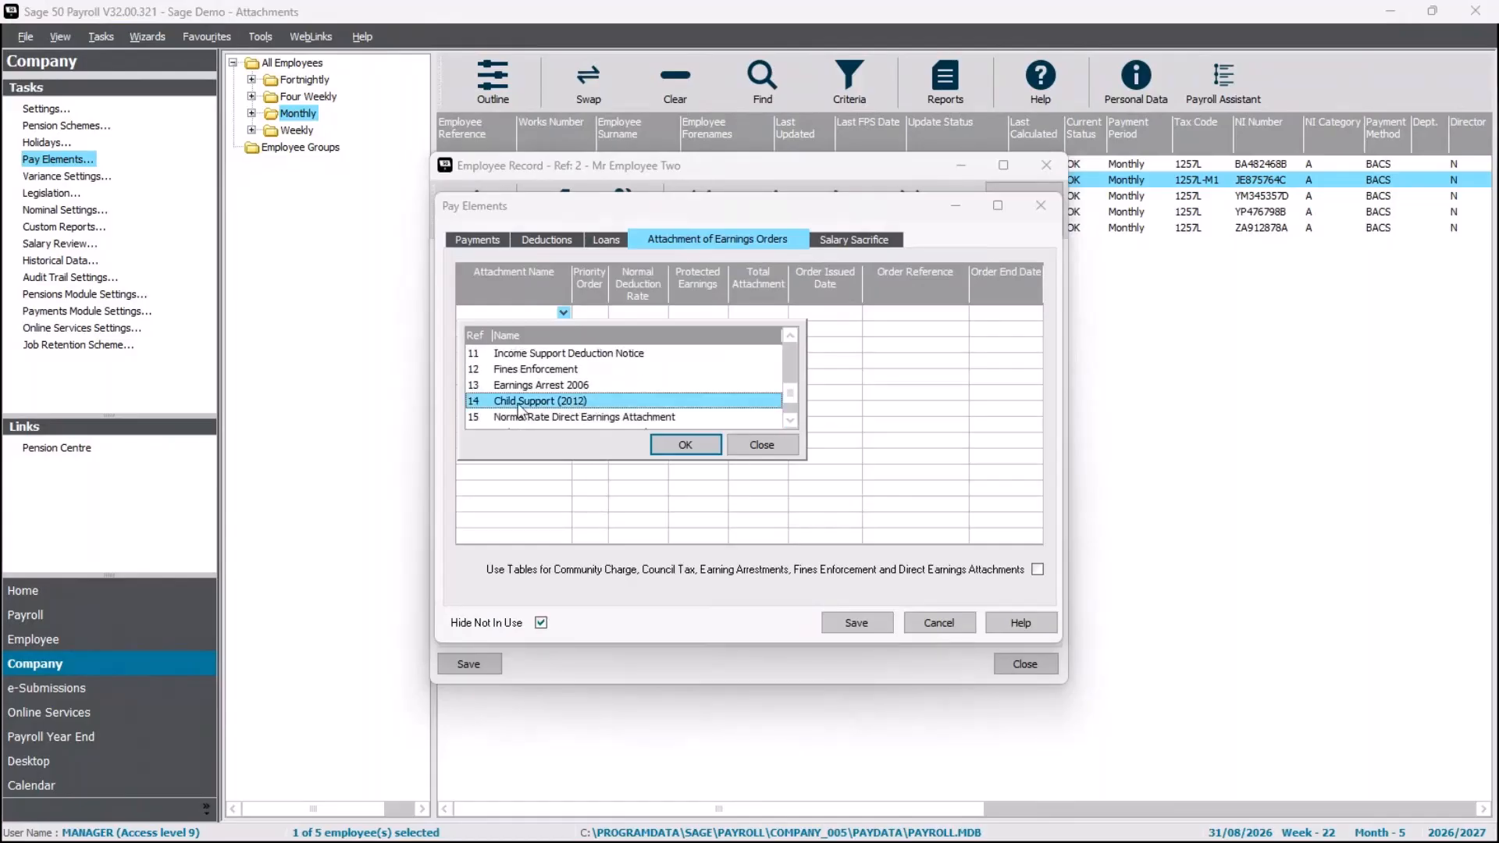
left_click(683, 445)
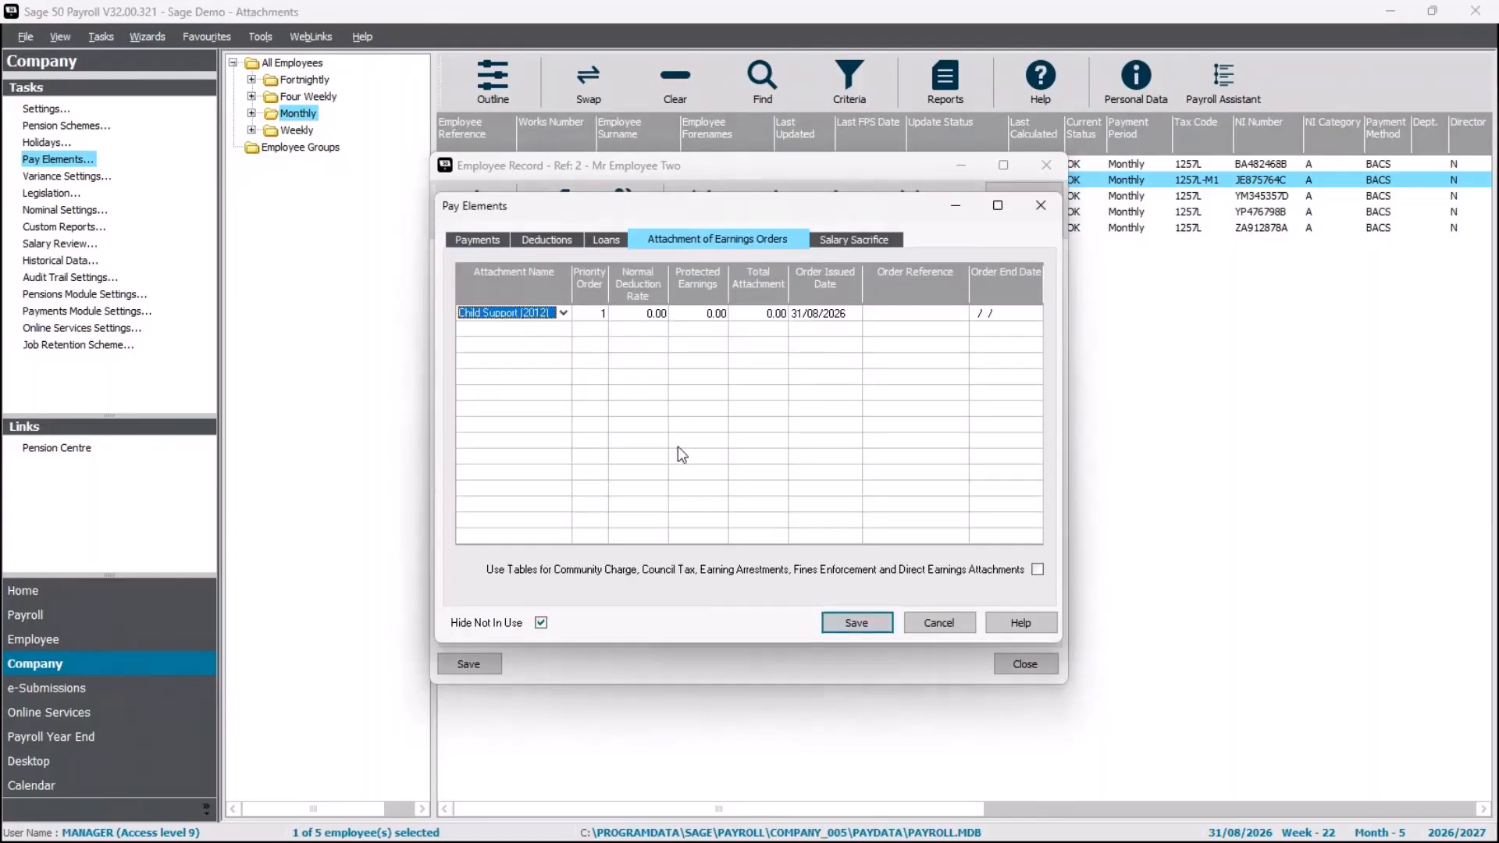
- Set the normal deduction rate of the Child Support (2012) attachment to 240
key("Tab")
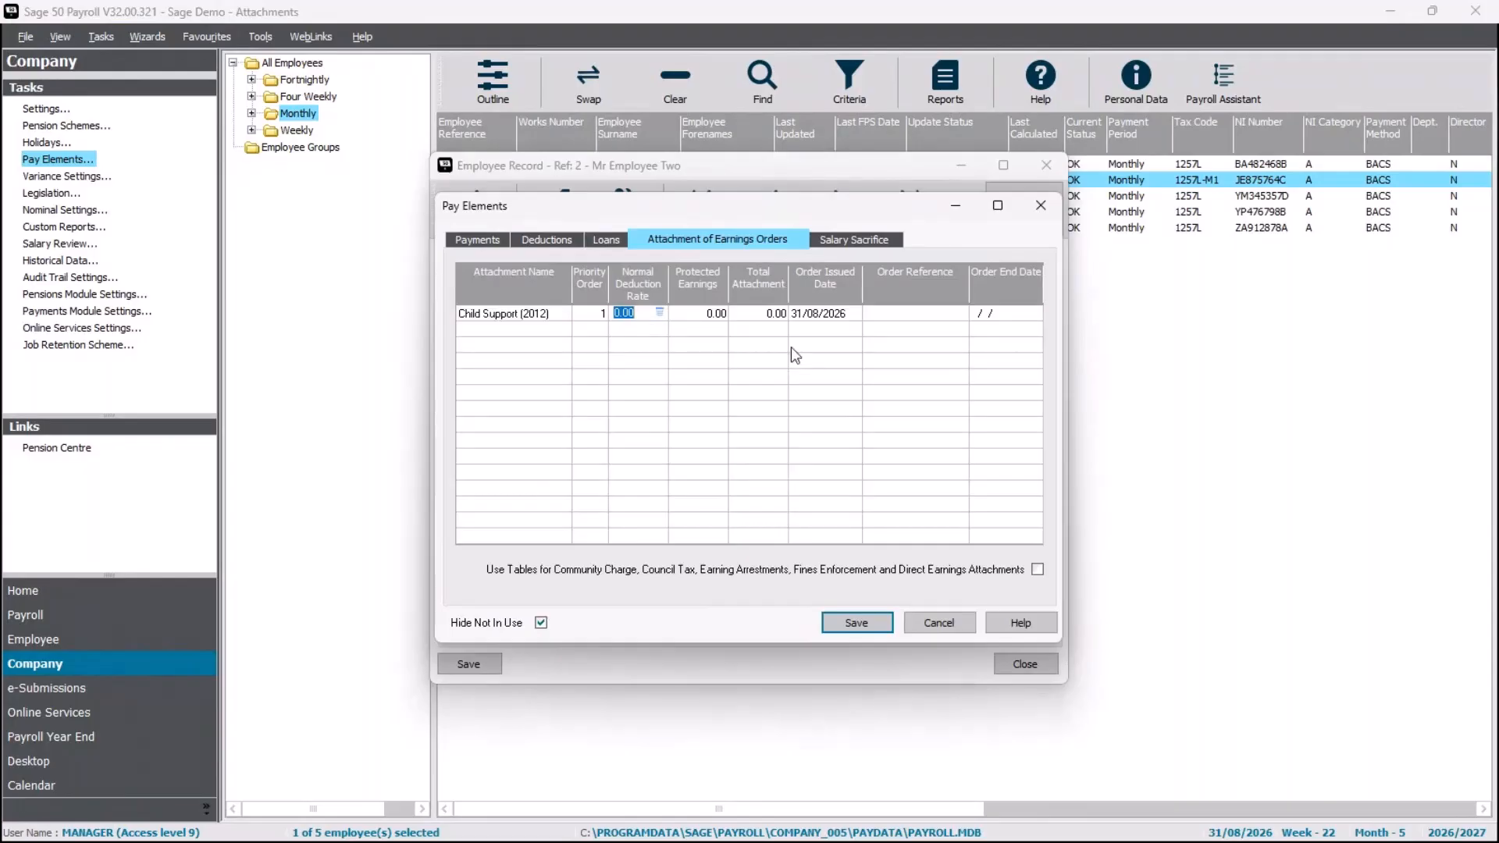
type("240")
key("Tab")
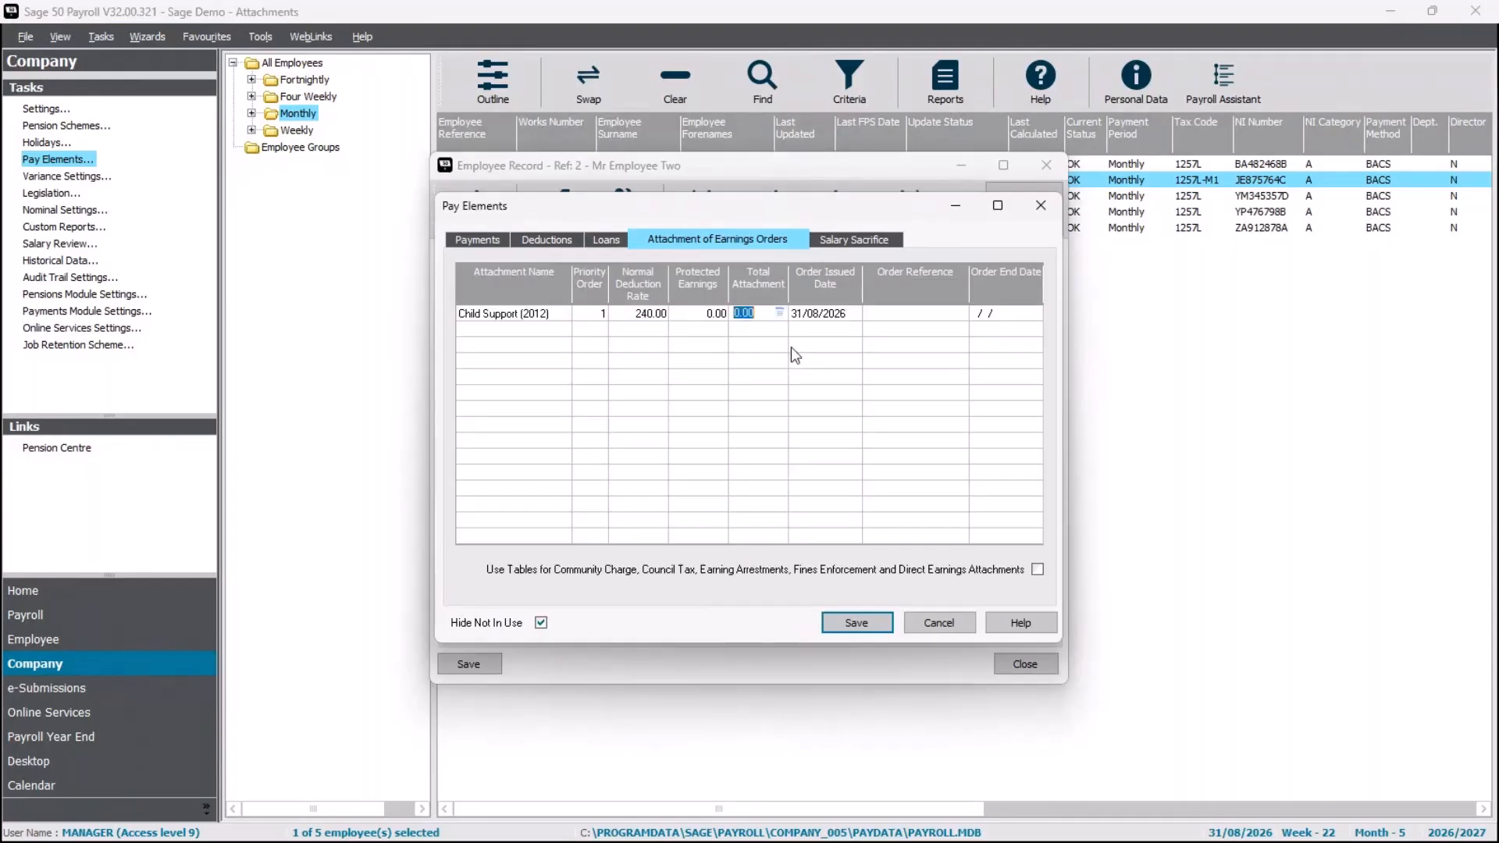
left_click(710, 317)
left_click(759, 317)
key("Tab")
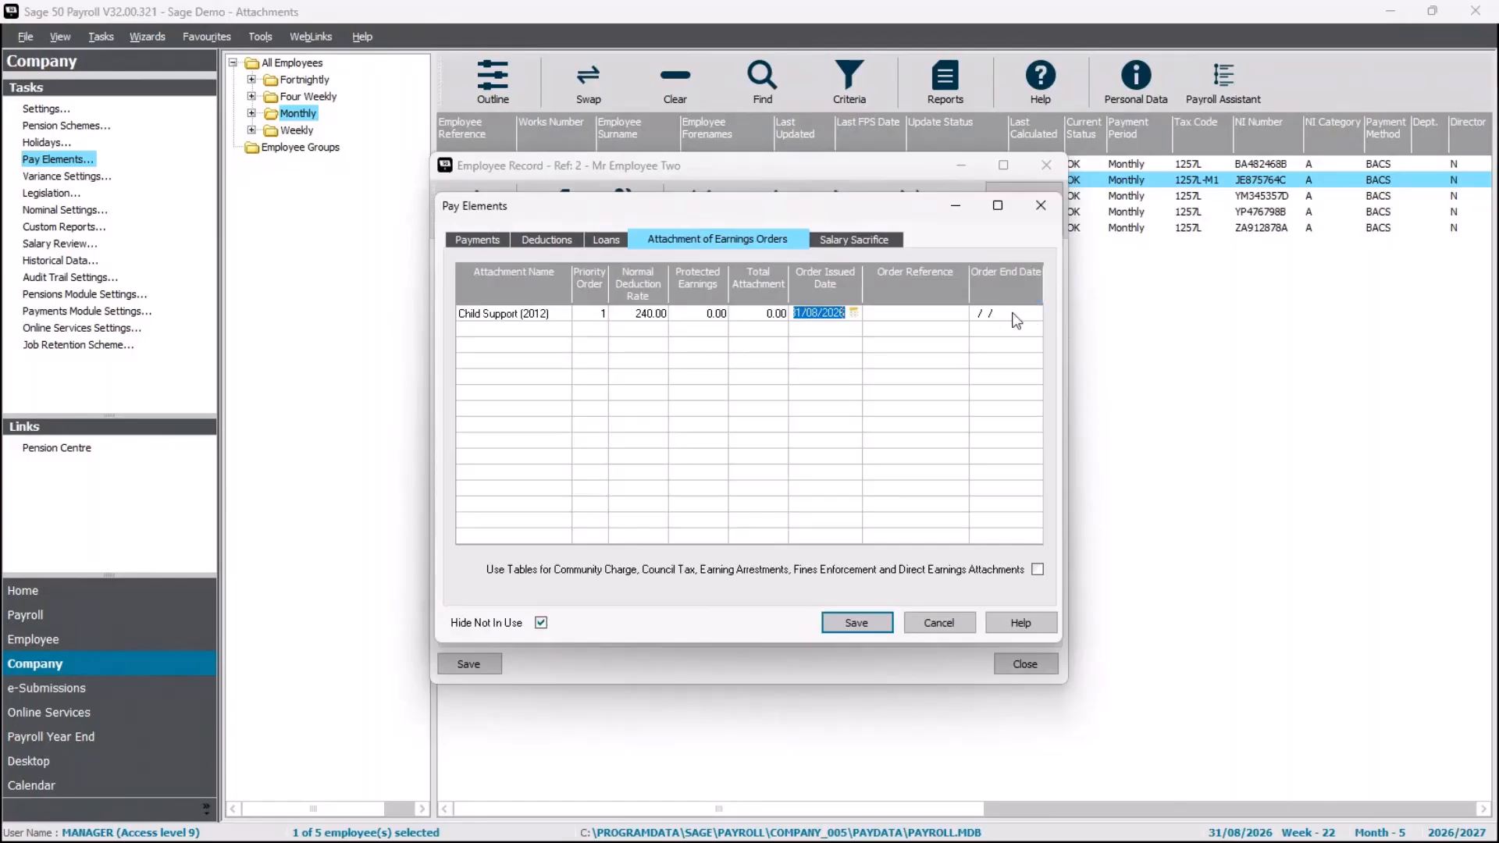
- Enter issue date 01/08/2026 and the order reference for the Child Support (2012) attachment, save it and close the employee record
type("01/08/26")
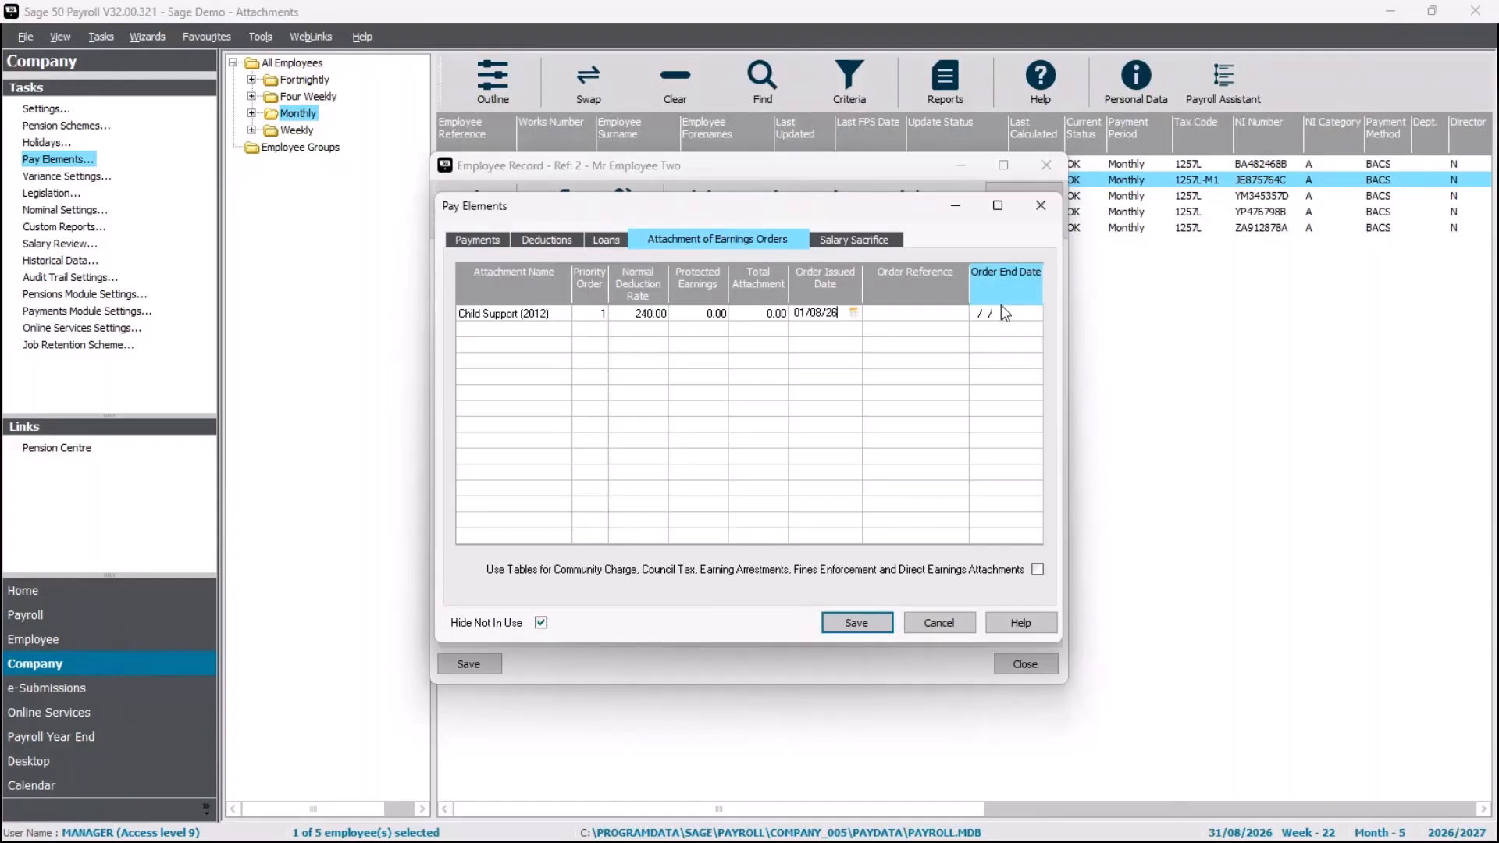
left_click(947, 314)
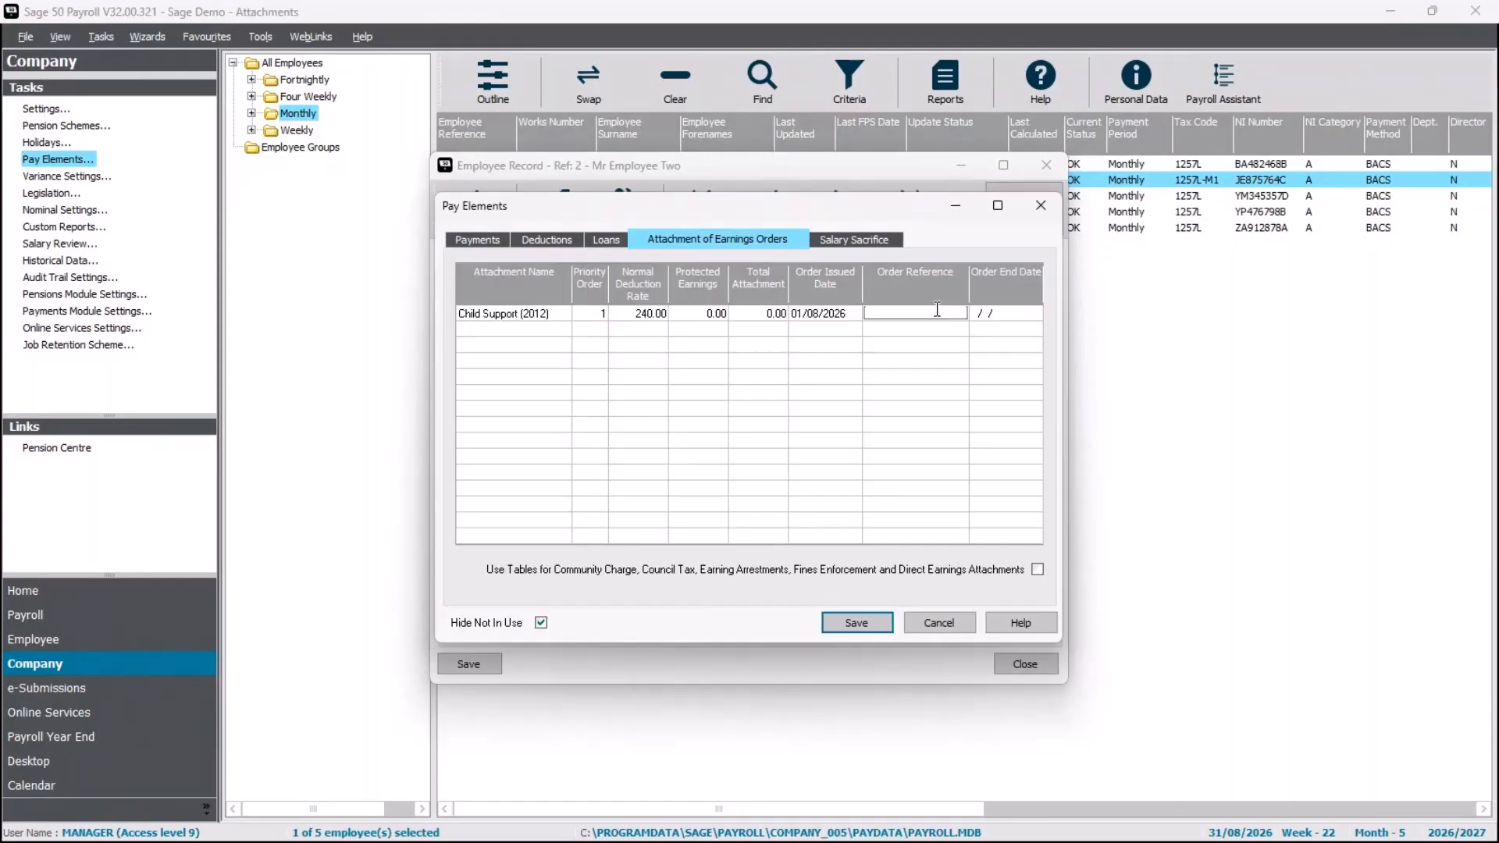
type("123456789012")
key("Tab")
left_click(832, 617)
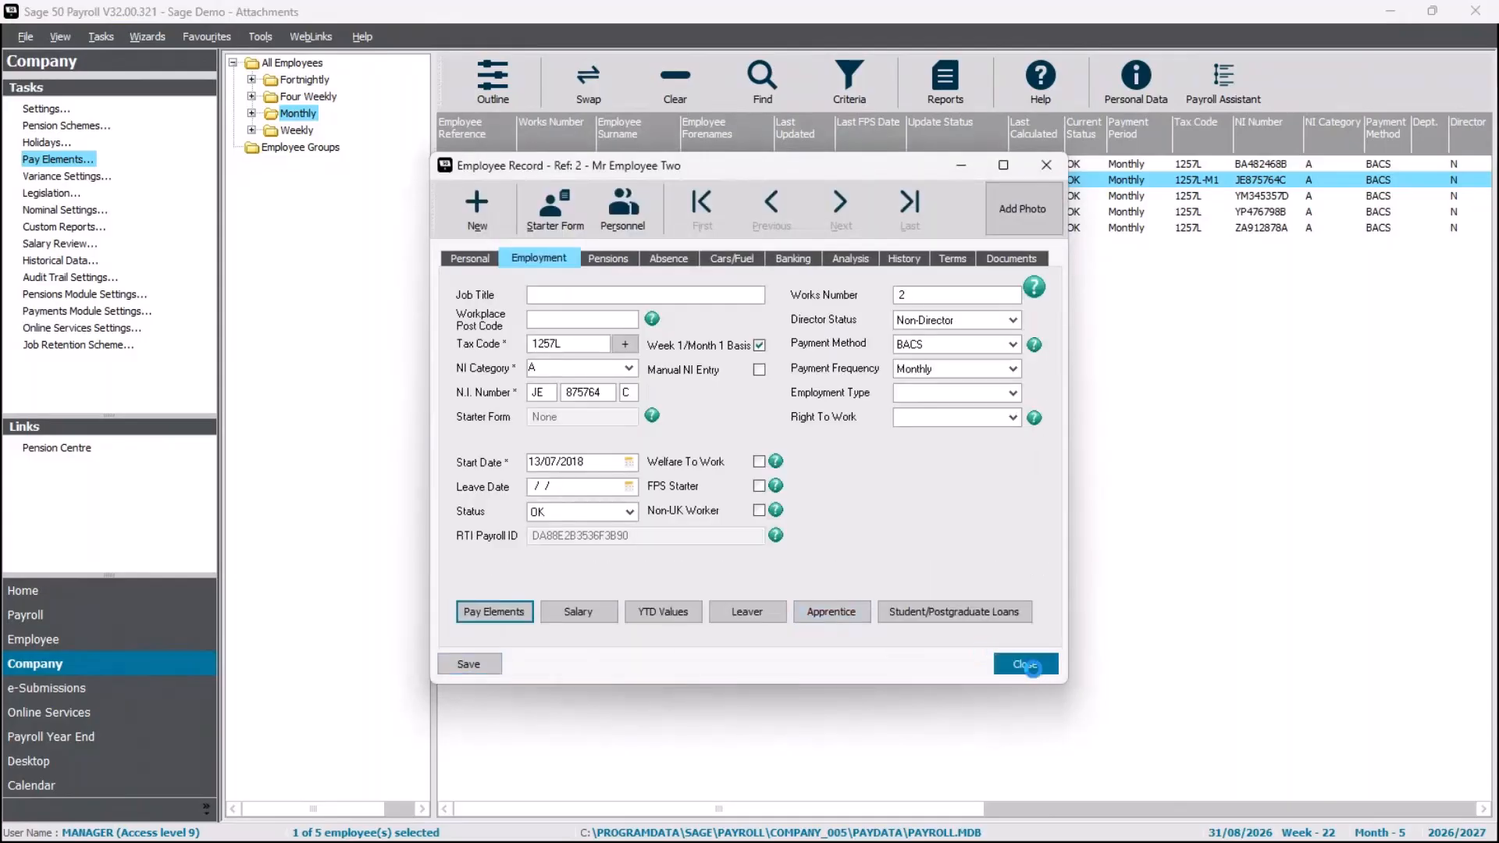
left_click(1023, 665)
- Add a Non-Priority AEO attachment to the pay elements of the employee with reference 3
left_click(704, 179)
double_click(662, 195)
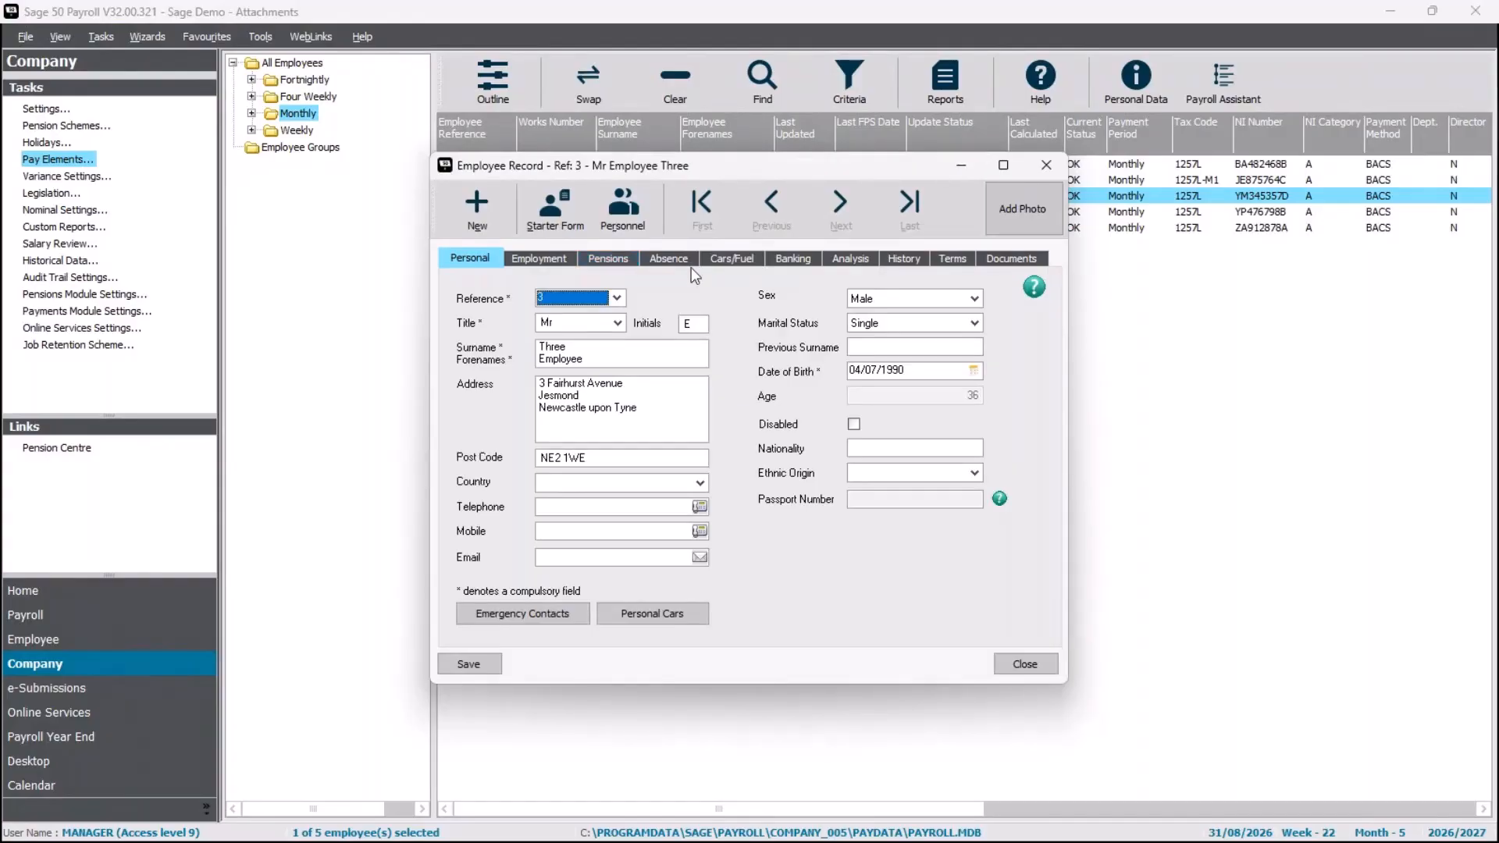
left_click(556, 261)
left_click(500, 617)
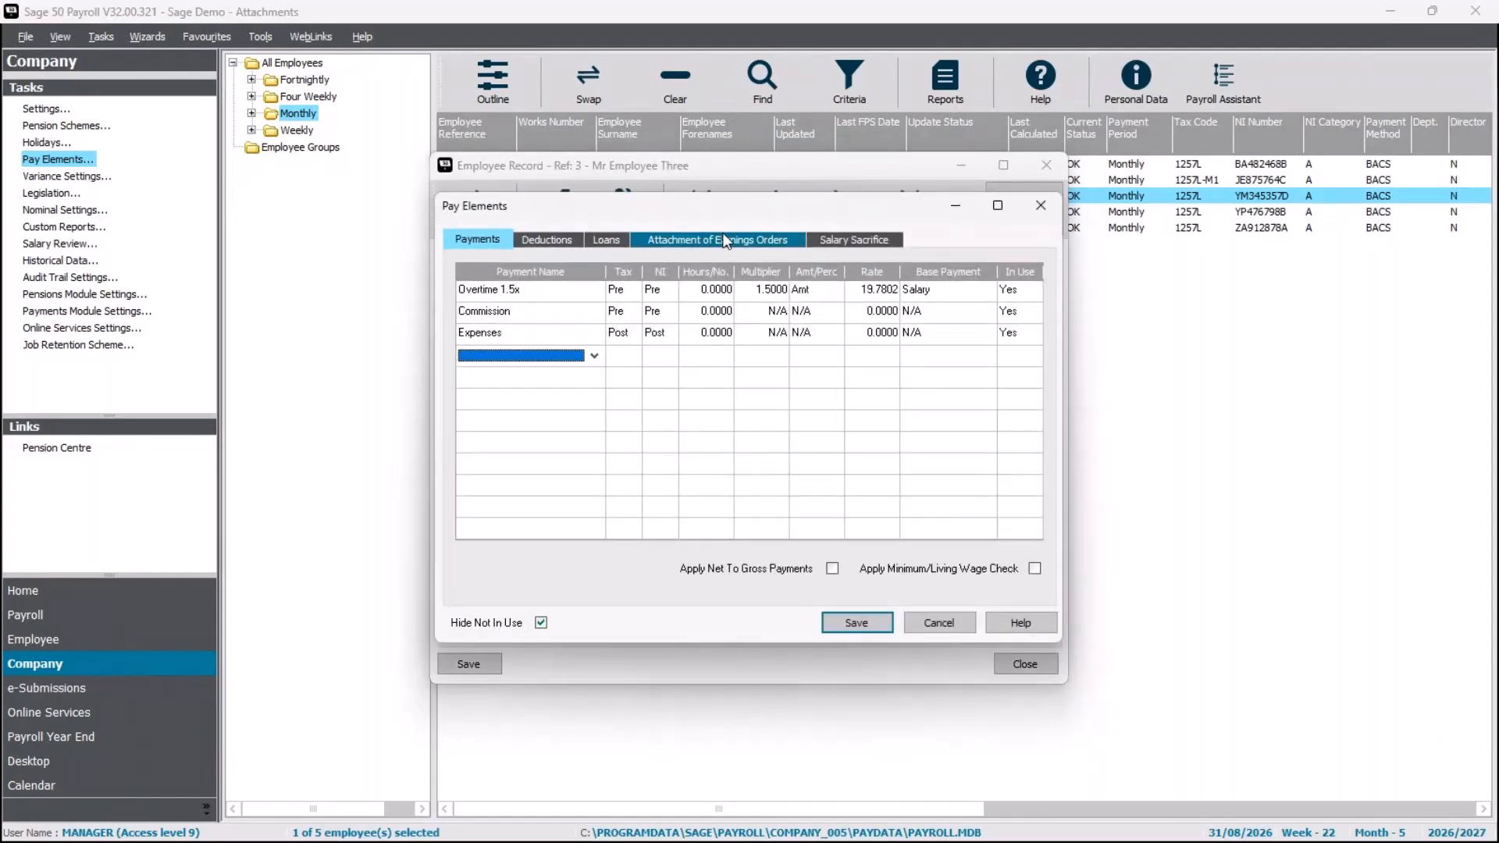
left_click(722, 238)
left_click(563, 314)
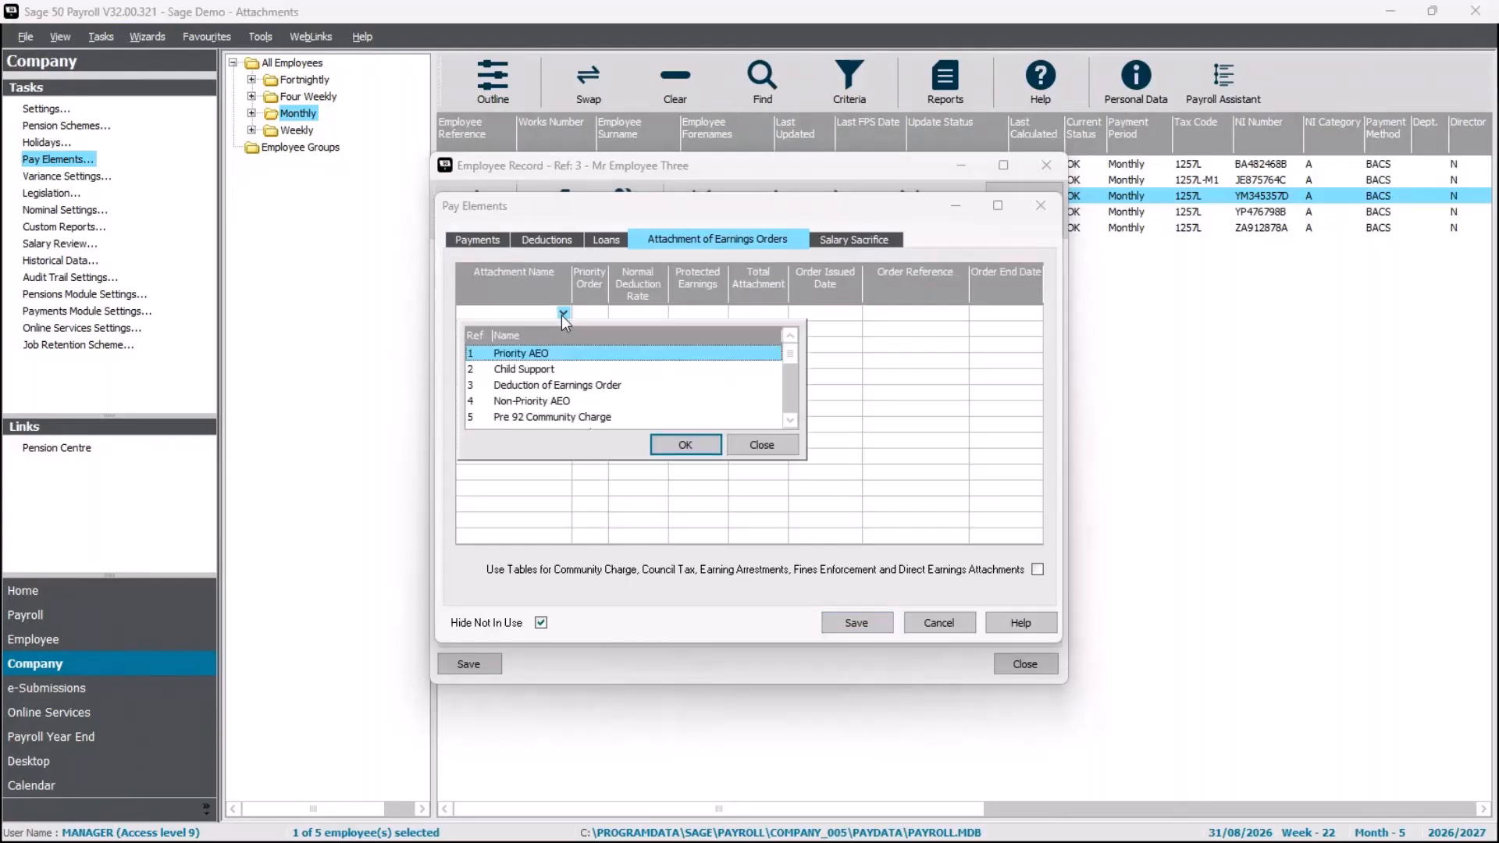
left_click(556, 401)
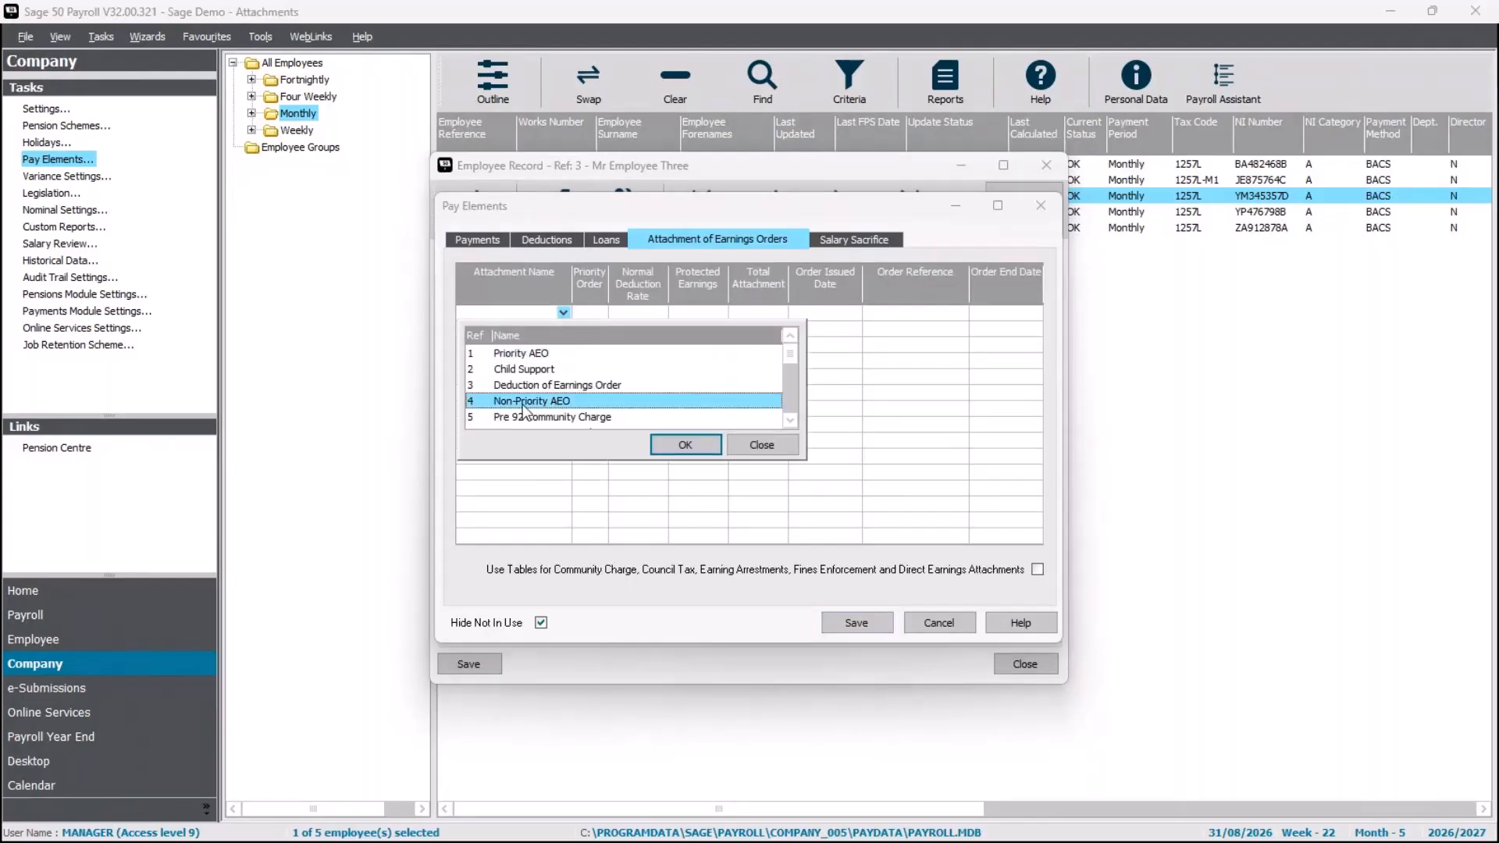
double_click(523, 405)
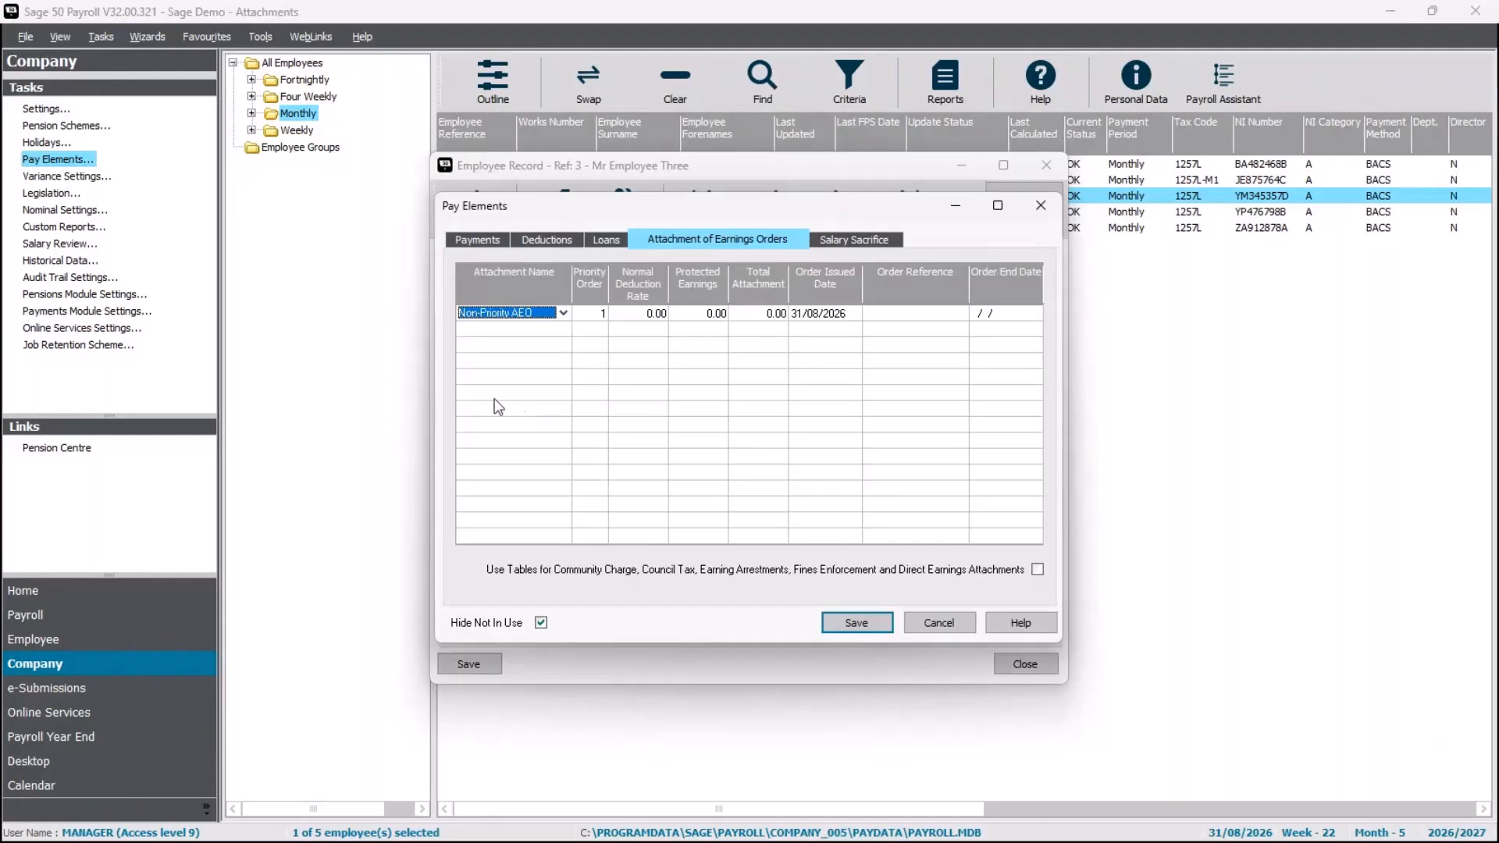
- Set the Non-Priority AEO's normal deduction rate to 150, protected earnings to 1000 and total attachment to 3000
key("Tab")
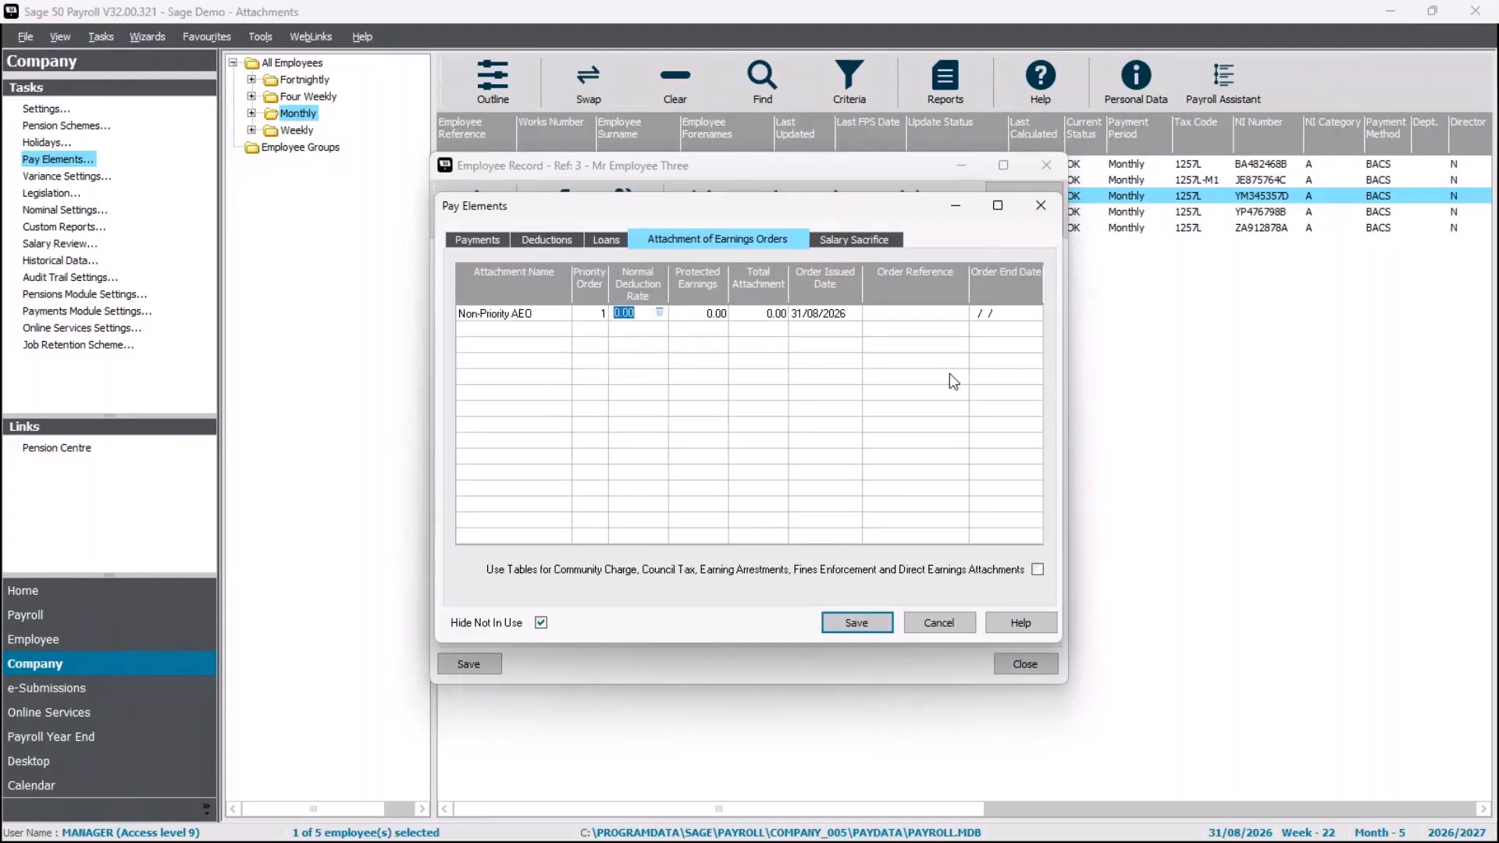
type("150")
key("Tab")
type("1000")
key("Tab")
type("3000")
- Enter issue date 01/08/2026 and the order reference for the Non-Priority AEO, save it, save the employee record and close it
key("Tab")
type("01/08/2026")
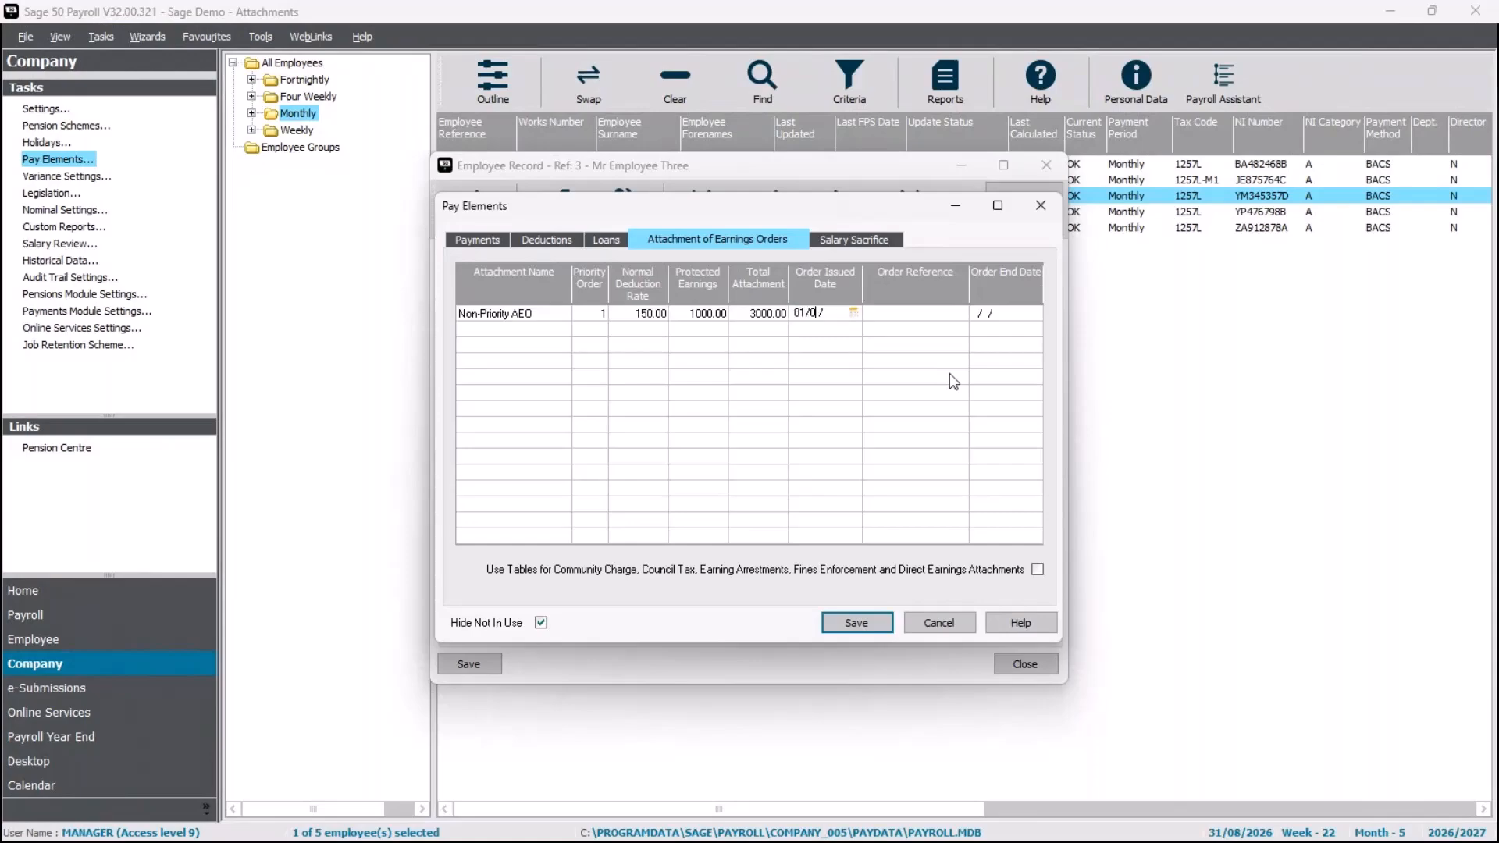
key("Tab")
type("1234560")
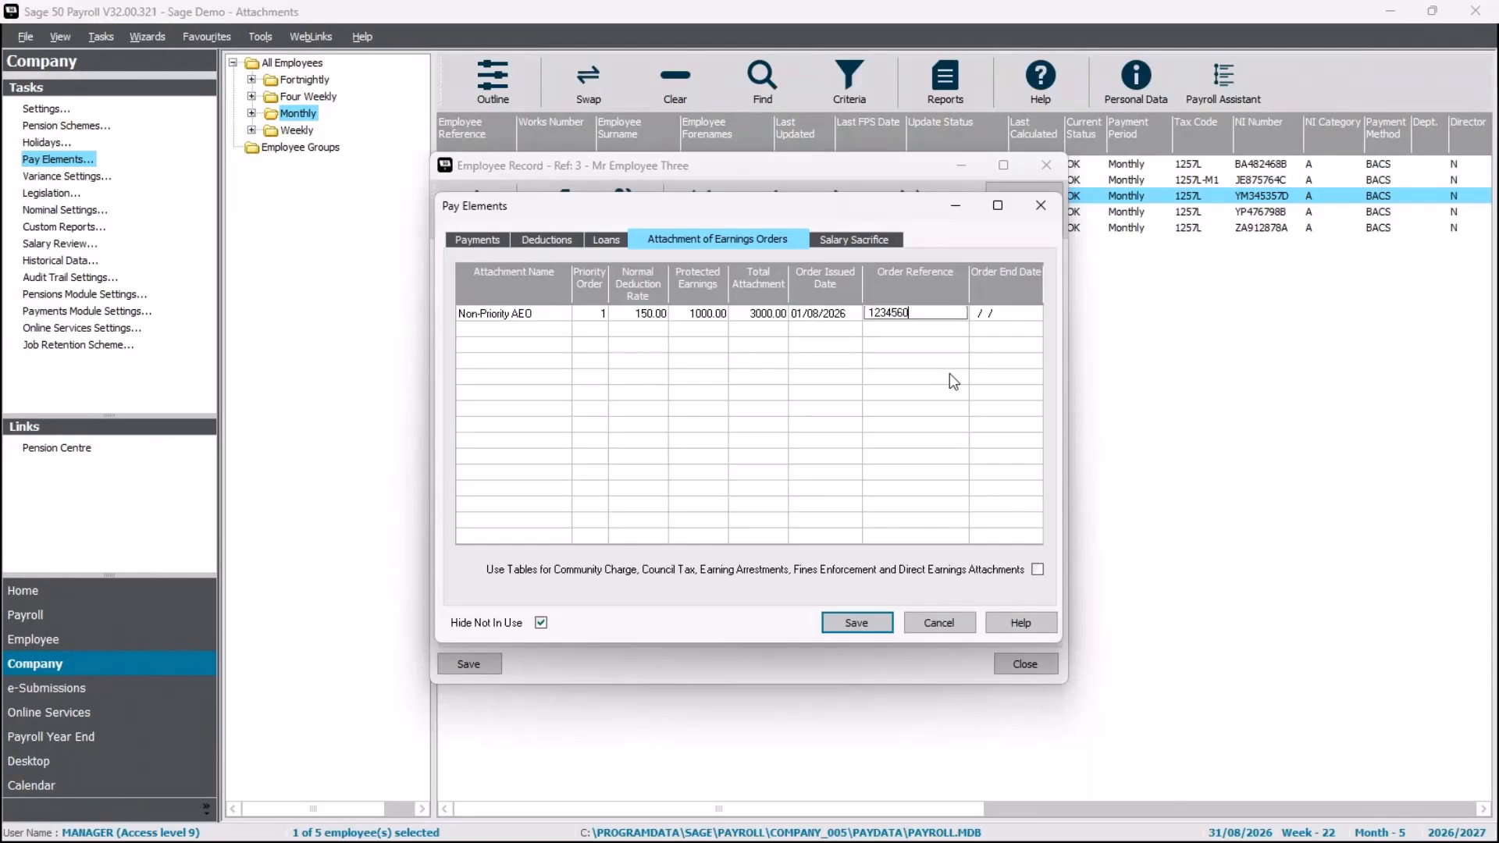
key("BackSpace")
key("Tab")
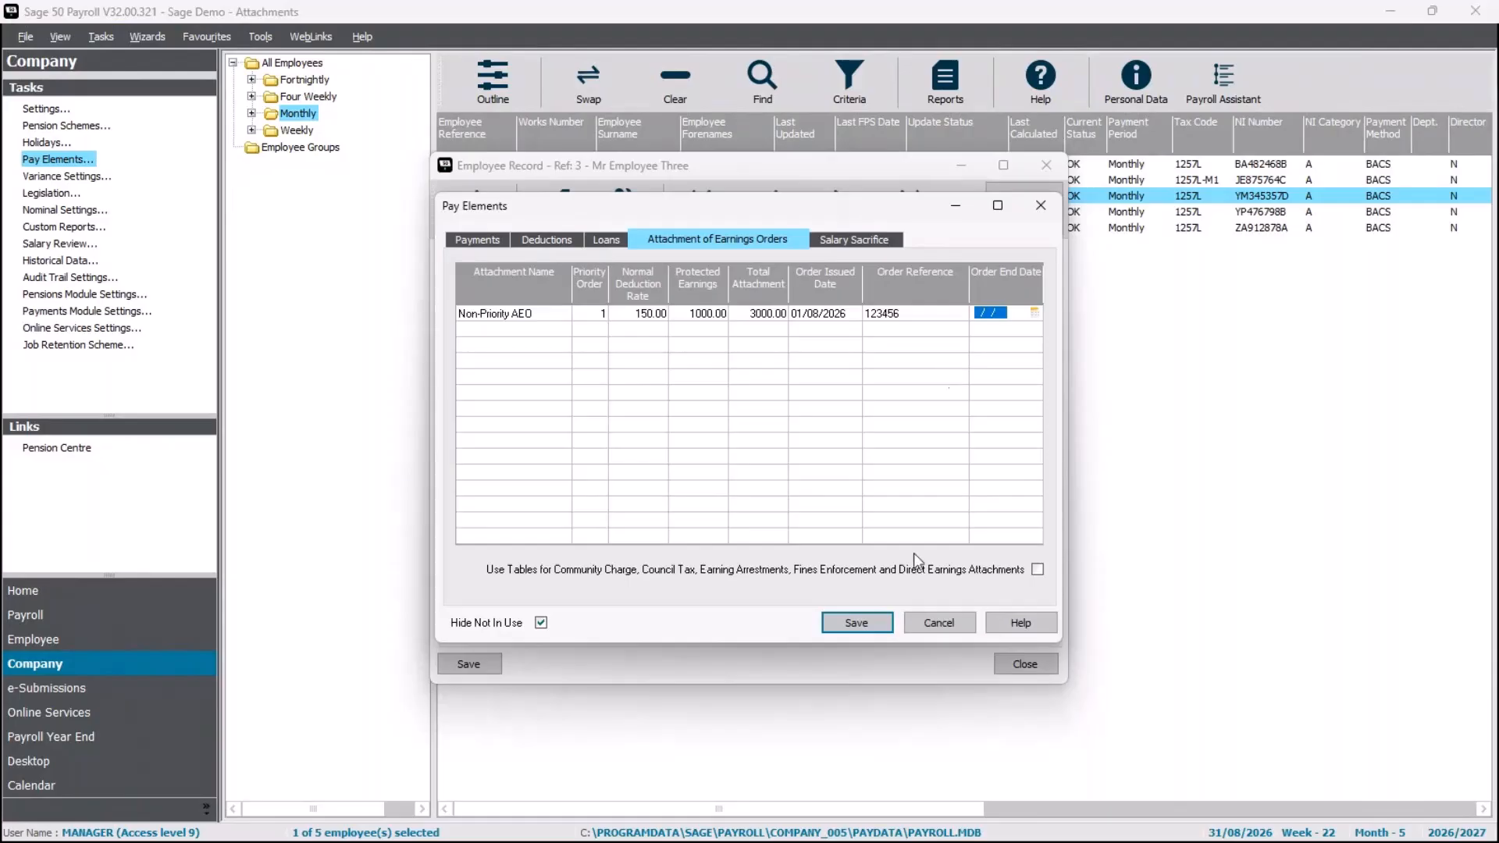
left_click(889, 624)
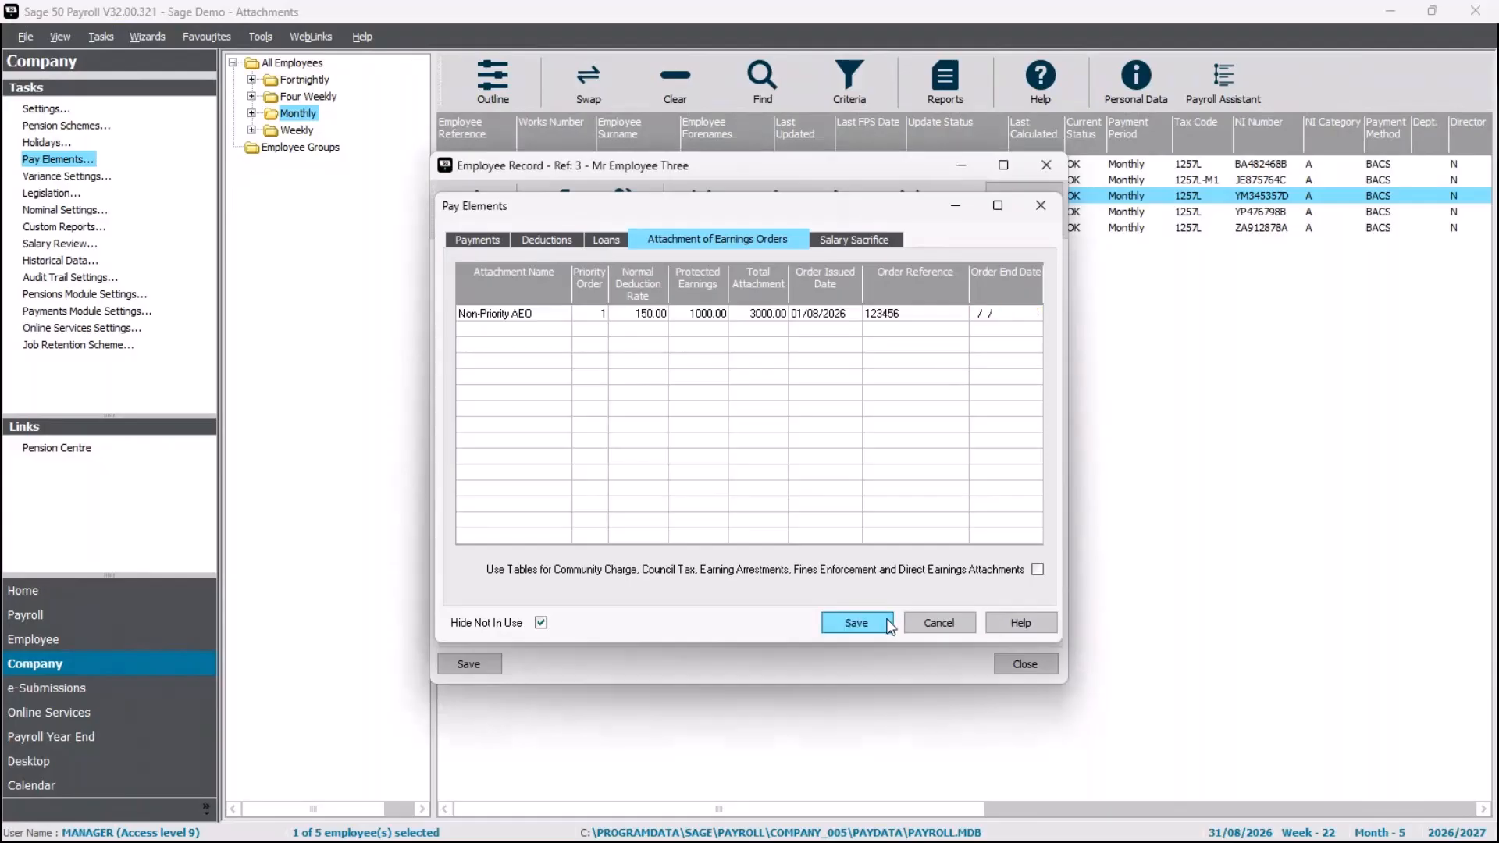
left_click(486, 664)
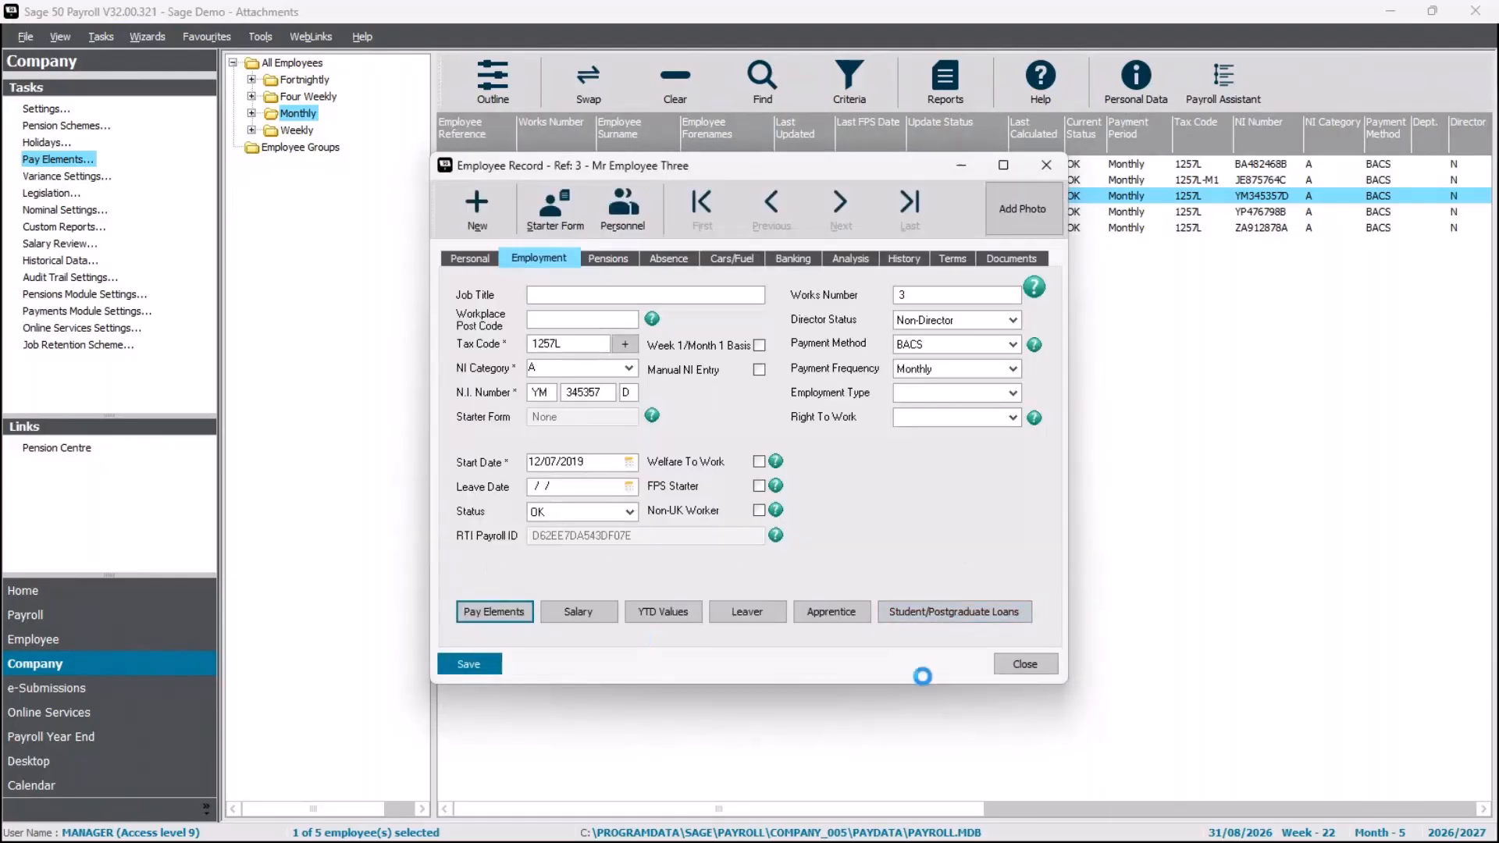
left_click(1015, 666)
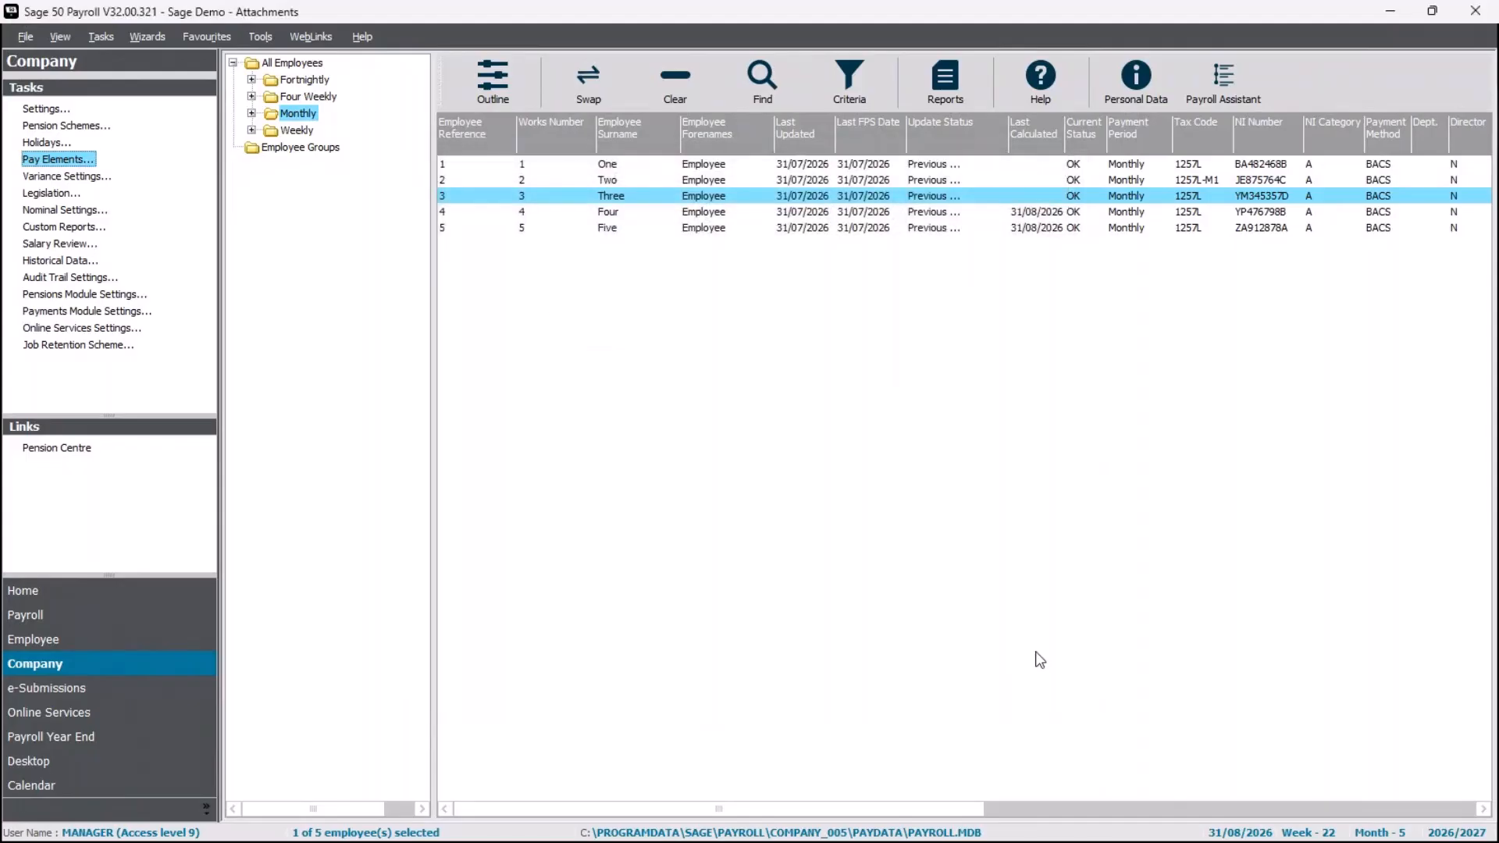
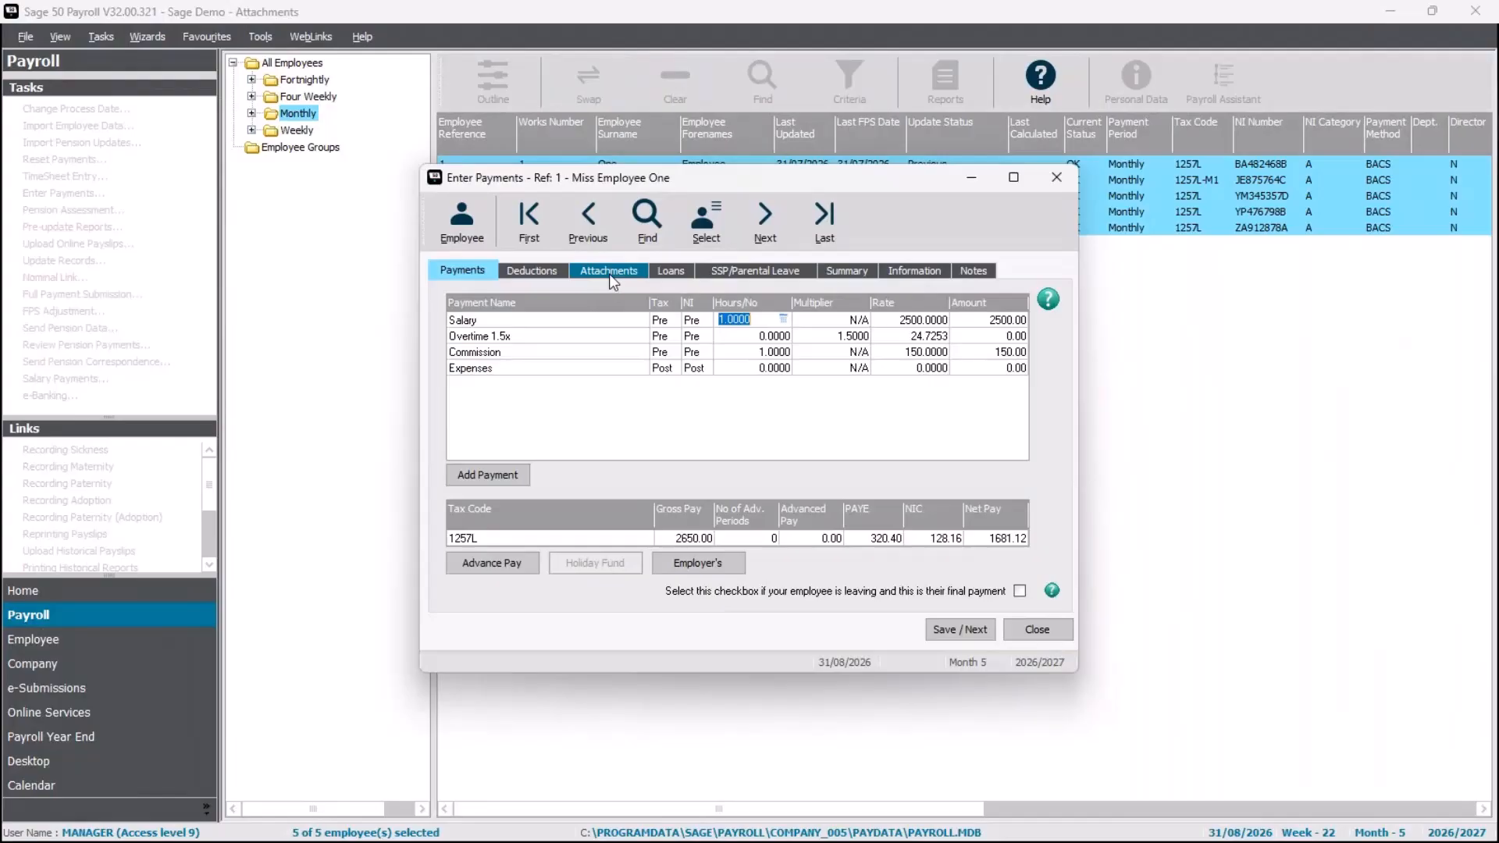
- Show the attachments of the employee with reference 1 and work out attachable earnings in Calculator as 2650 - 320.40 - 128.16
left_click(611, 273)
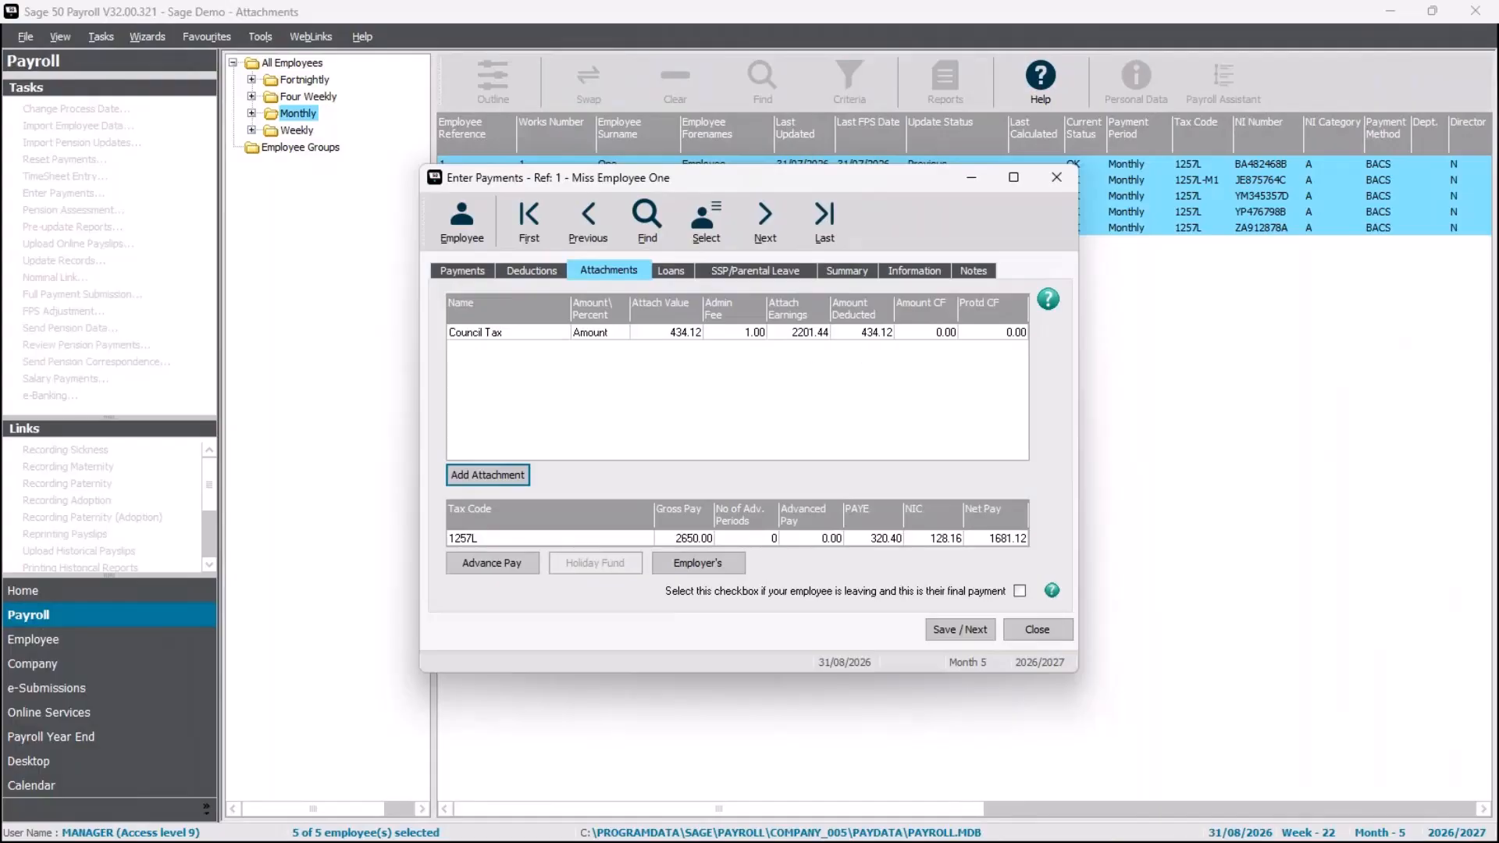
key("alt+Tab")
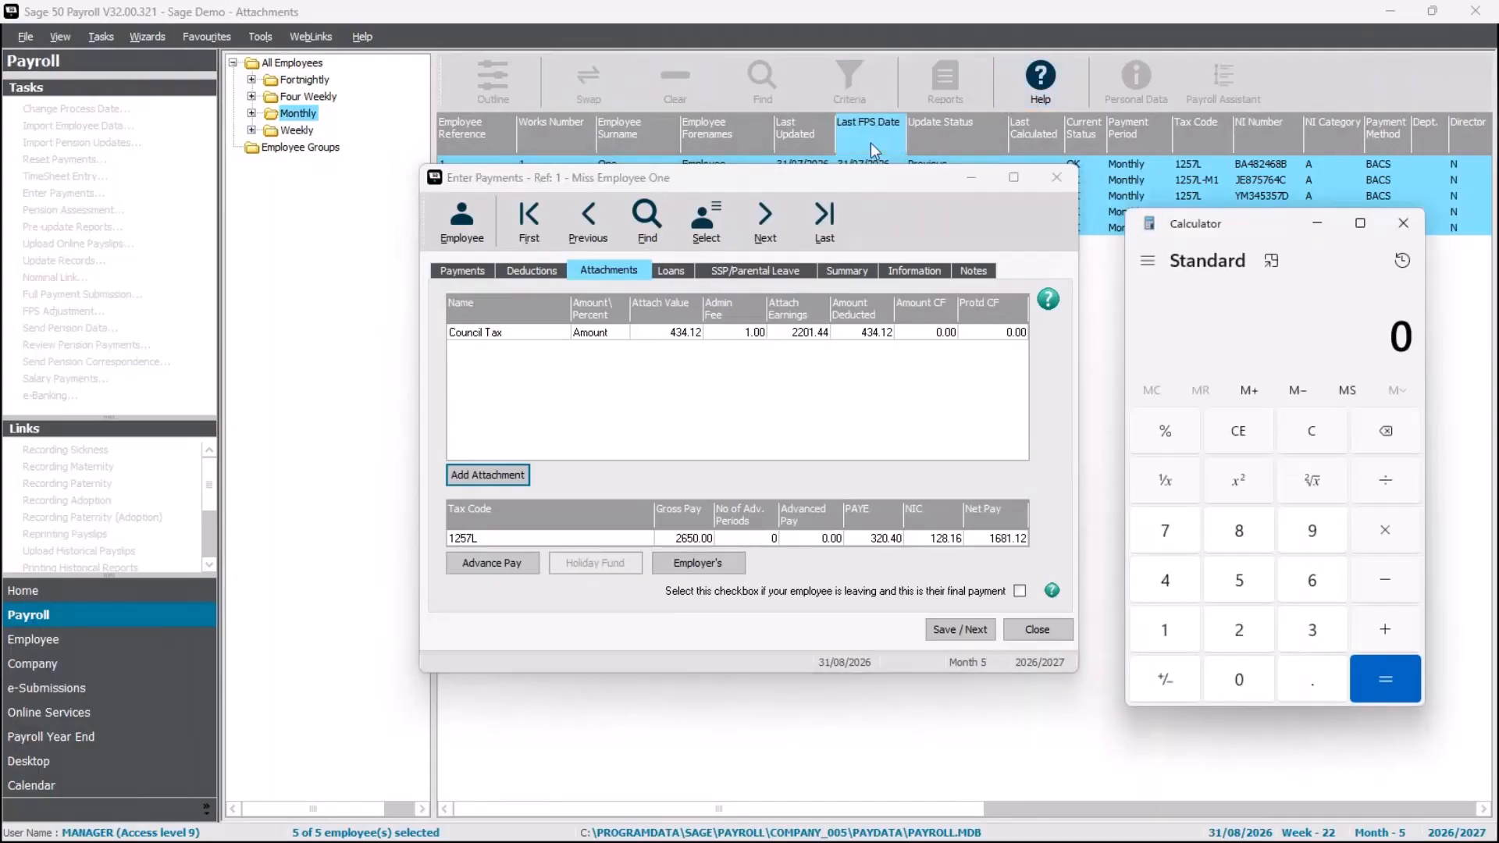
left_click(824, 173)
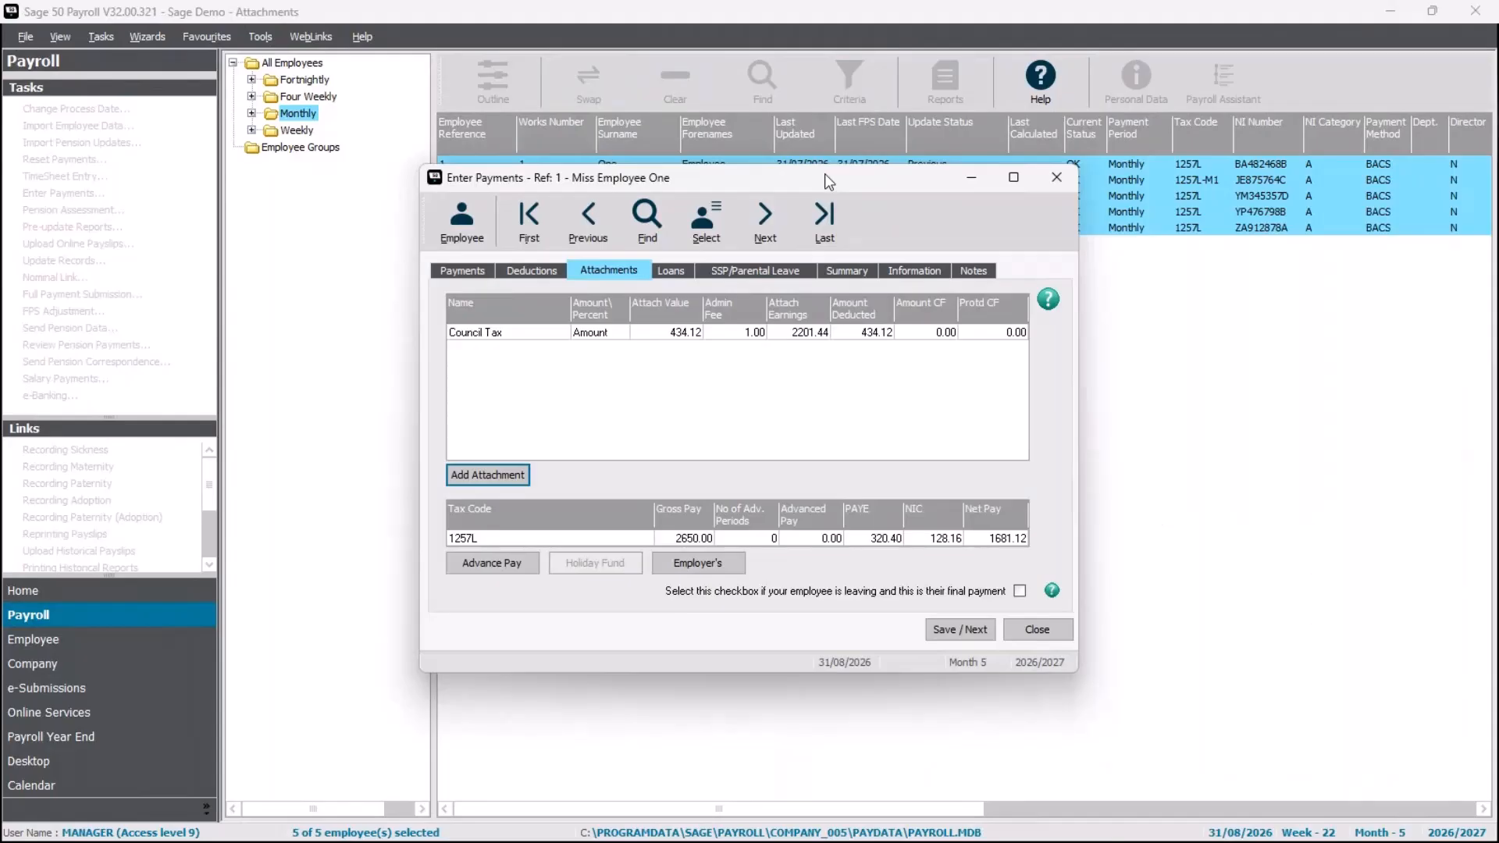
key("alt+Tab")
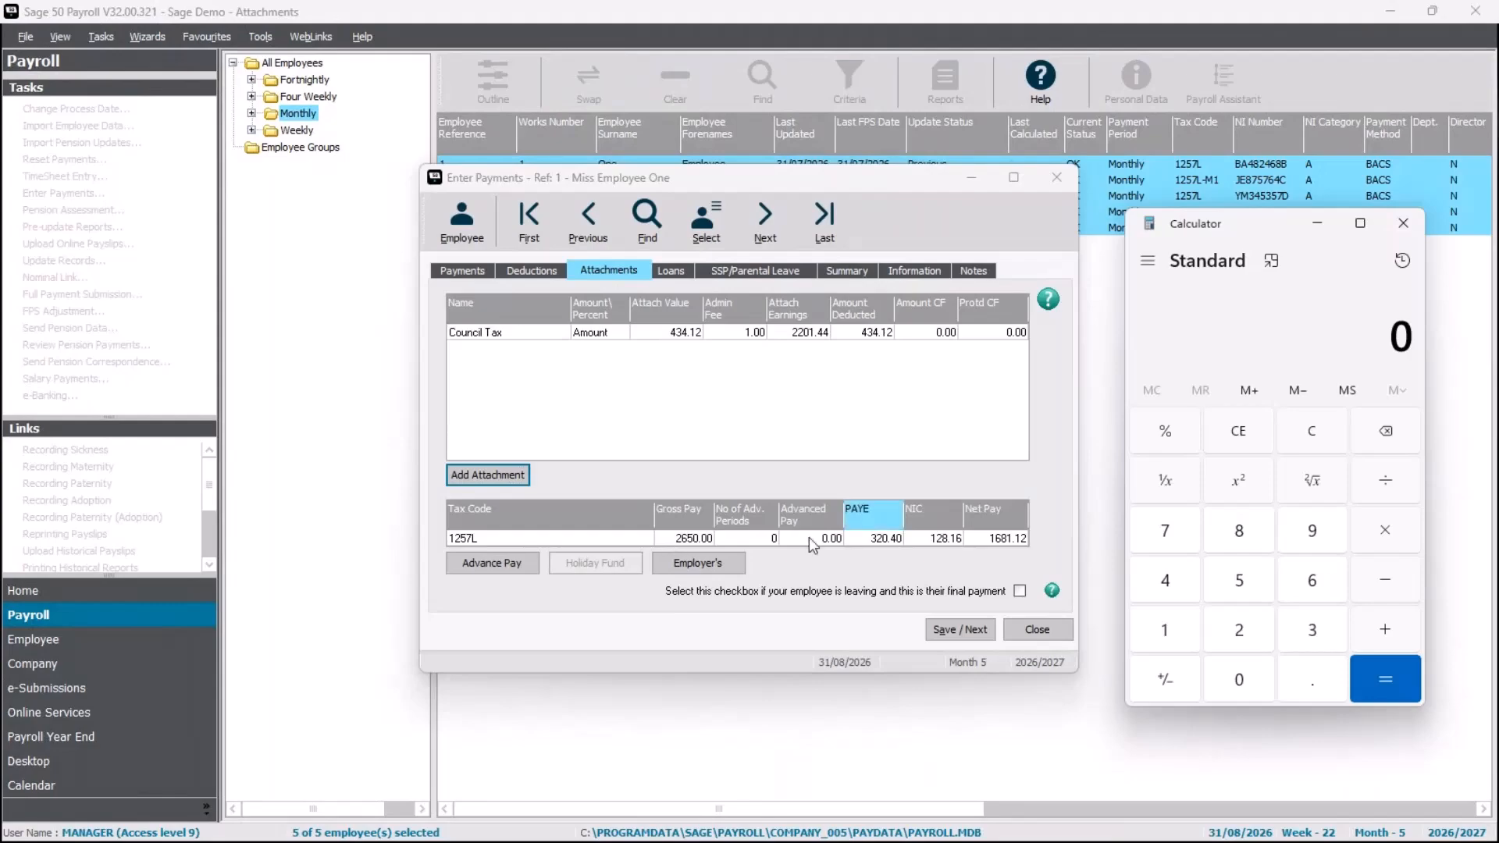
type("2650")
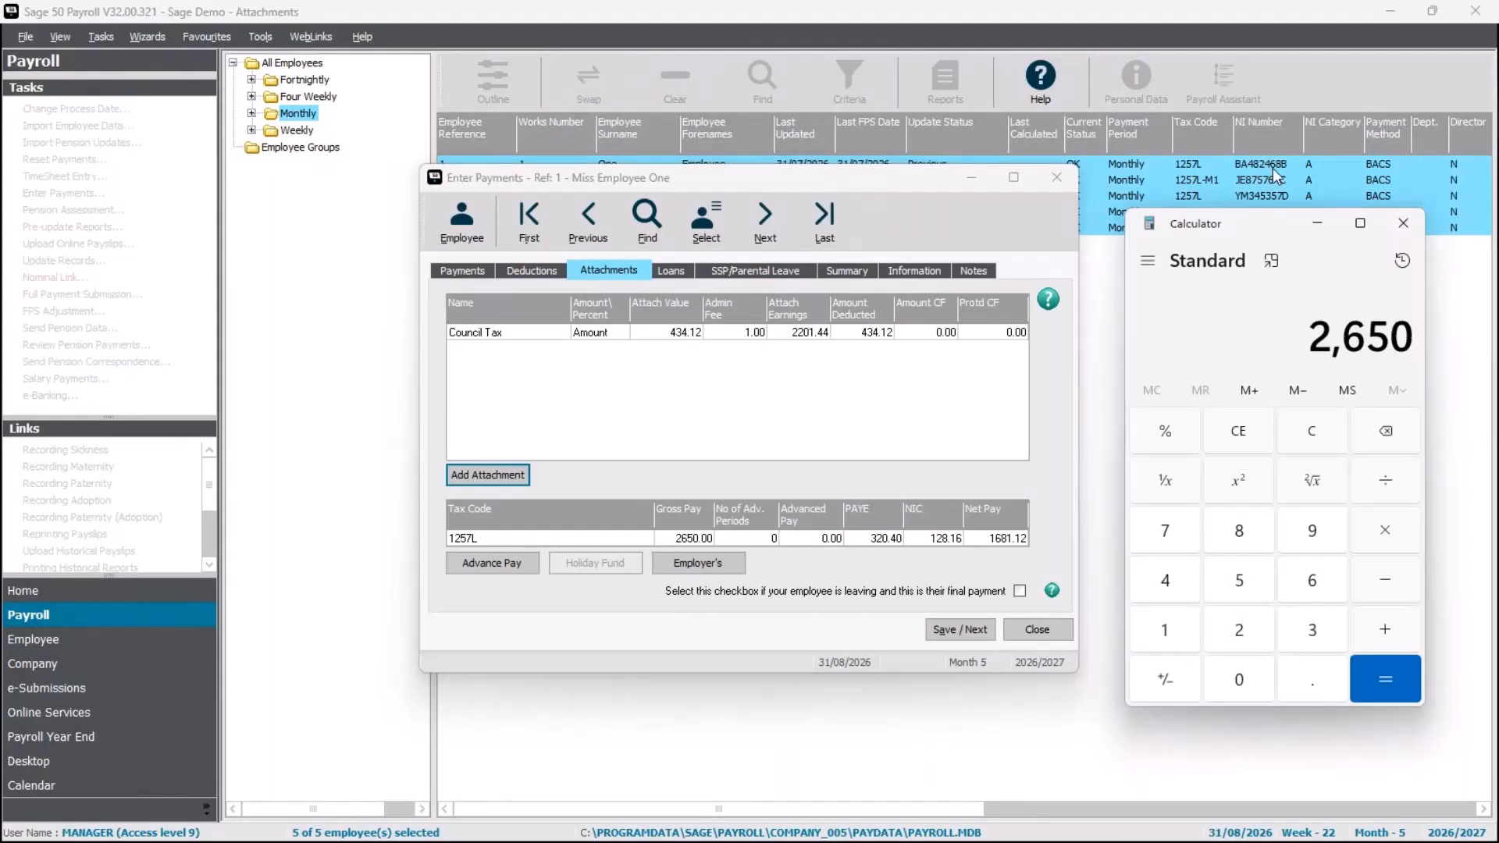
type("-320.40")
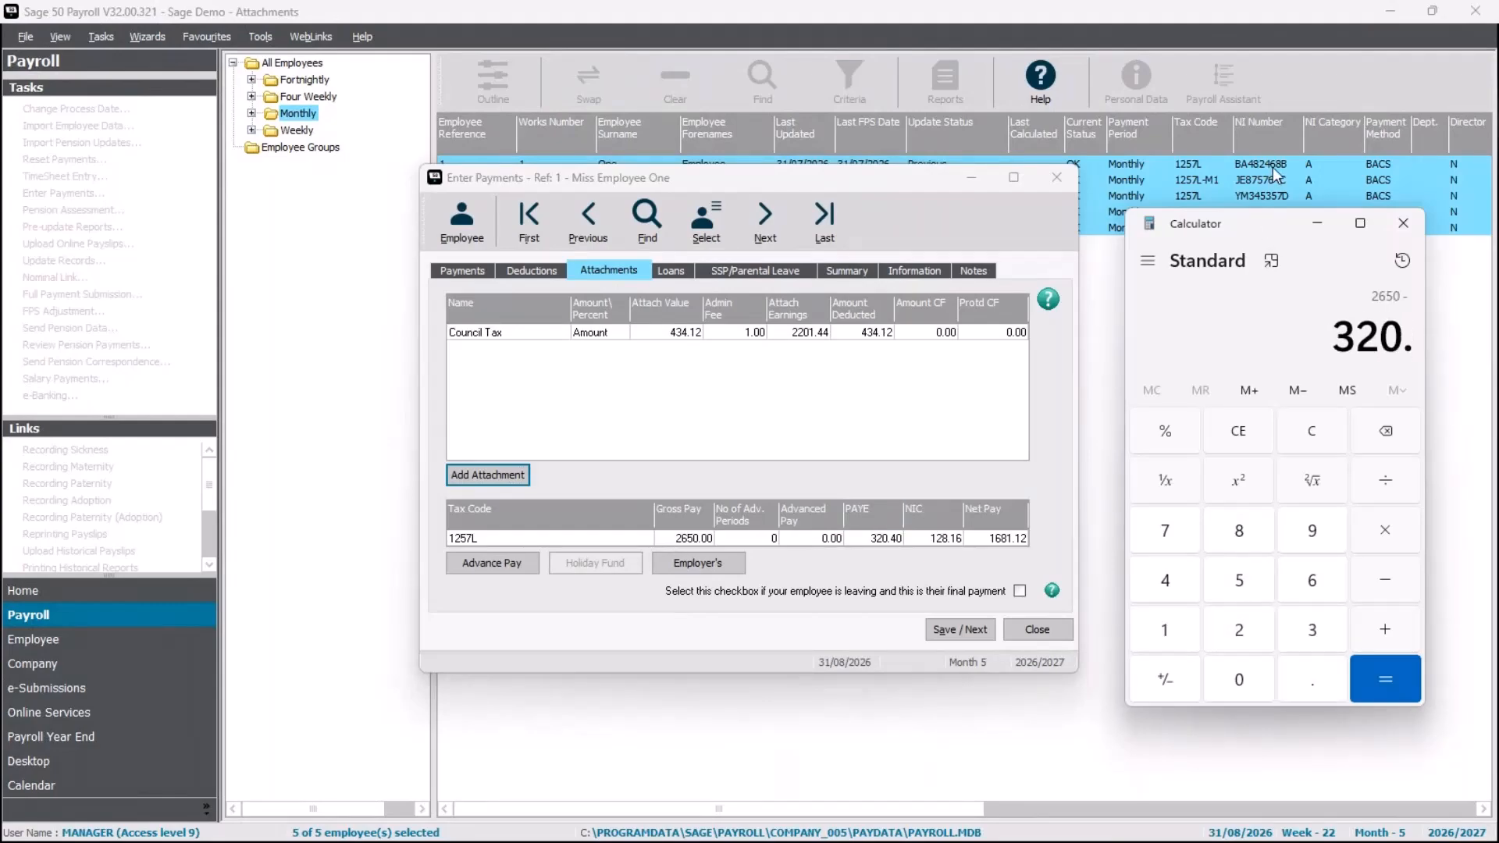
type("-128.16")
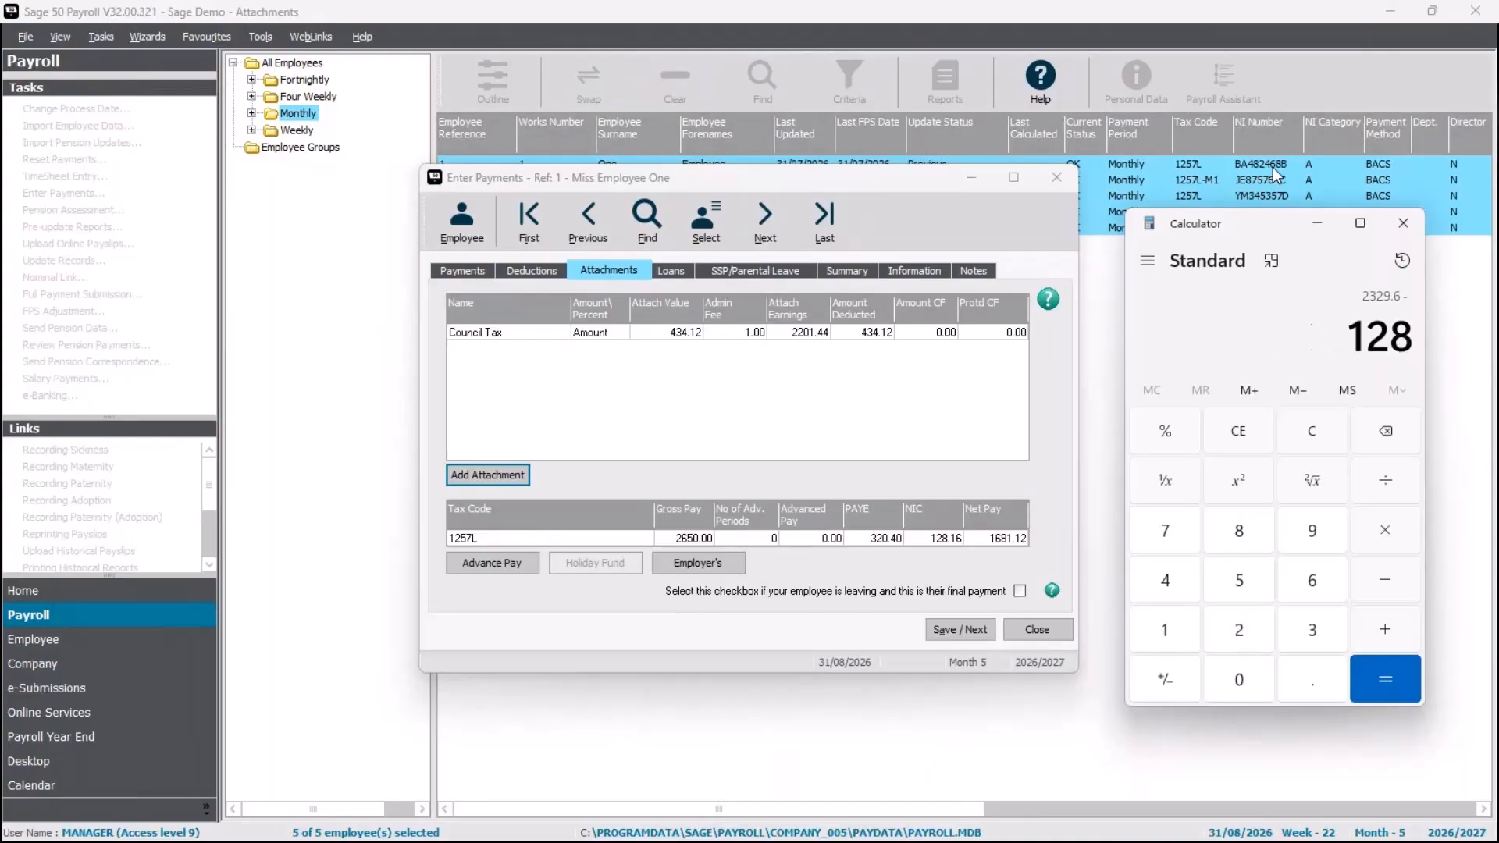
key("Return")
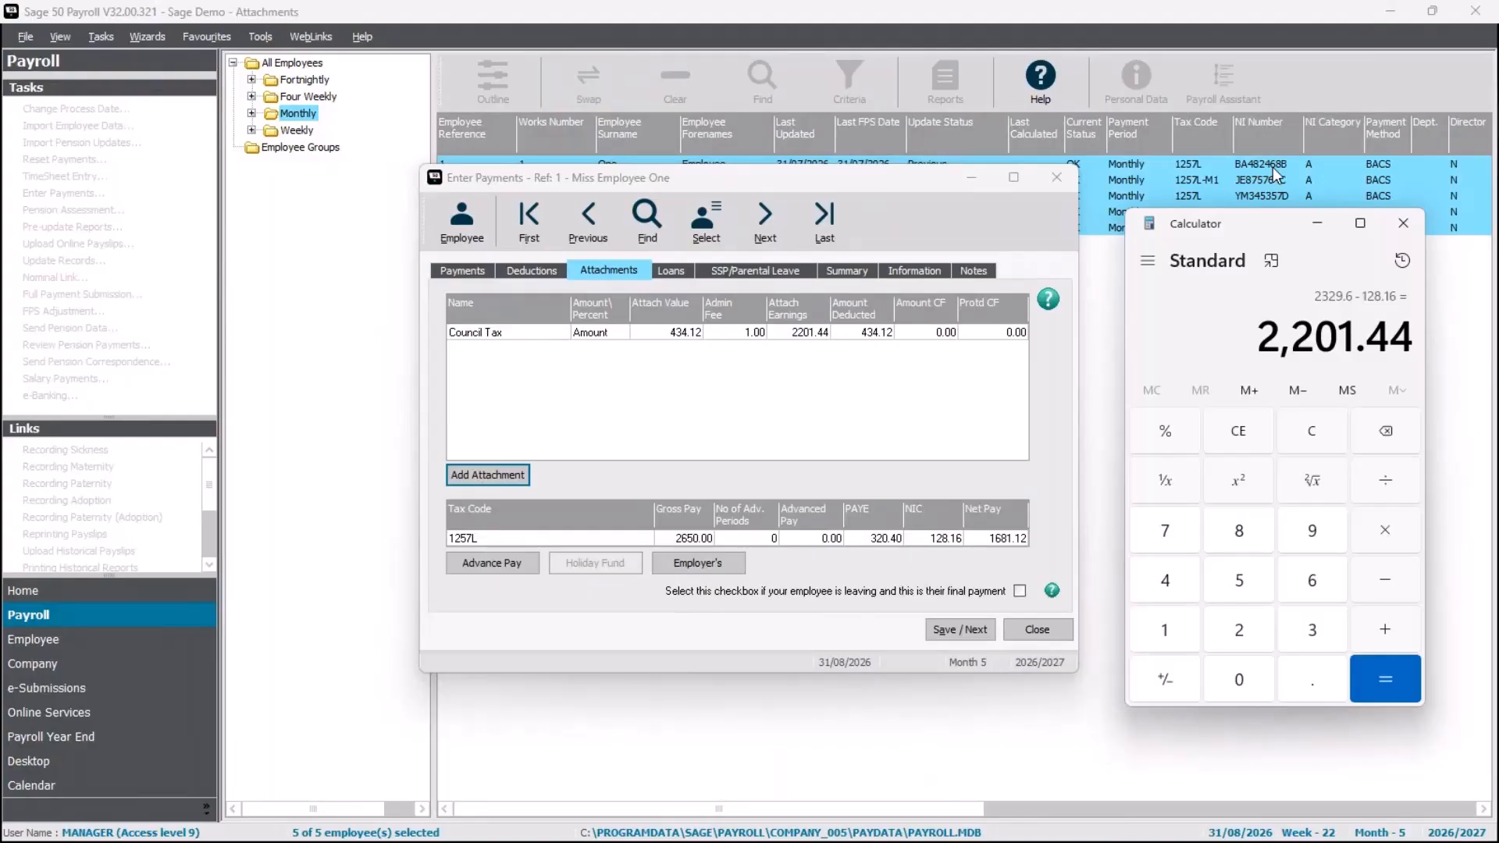
- Subtract 2020 from the calculated attachable earnings, multiply the remainder by 0.5 and add the result to the calculator's memory
type("-2020")
key("Return")
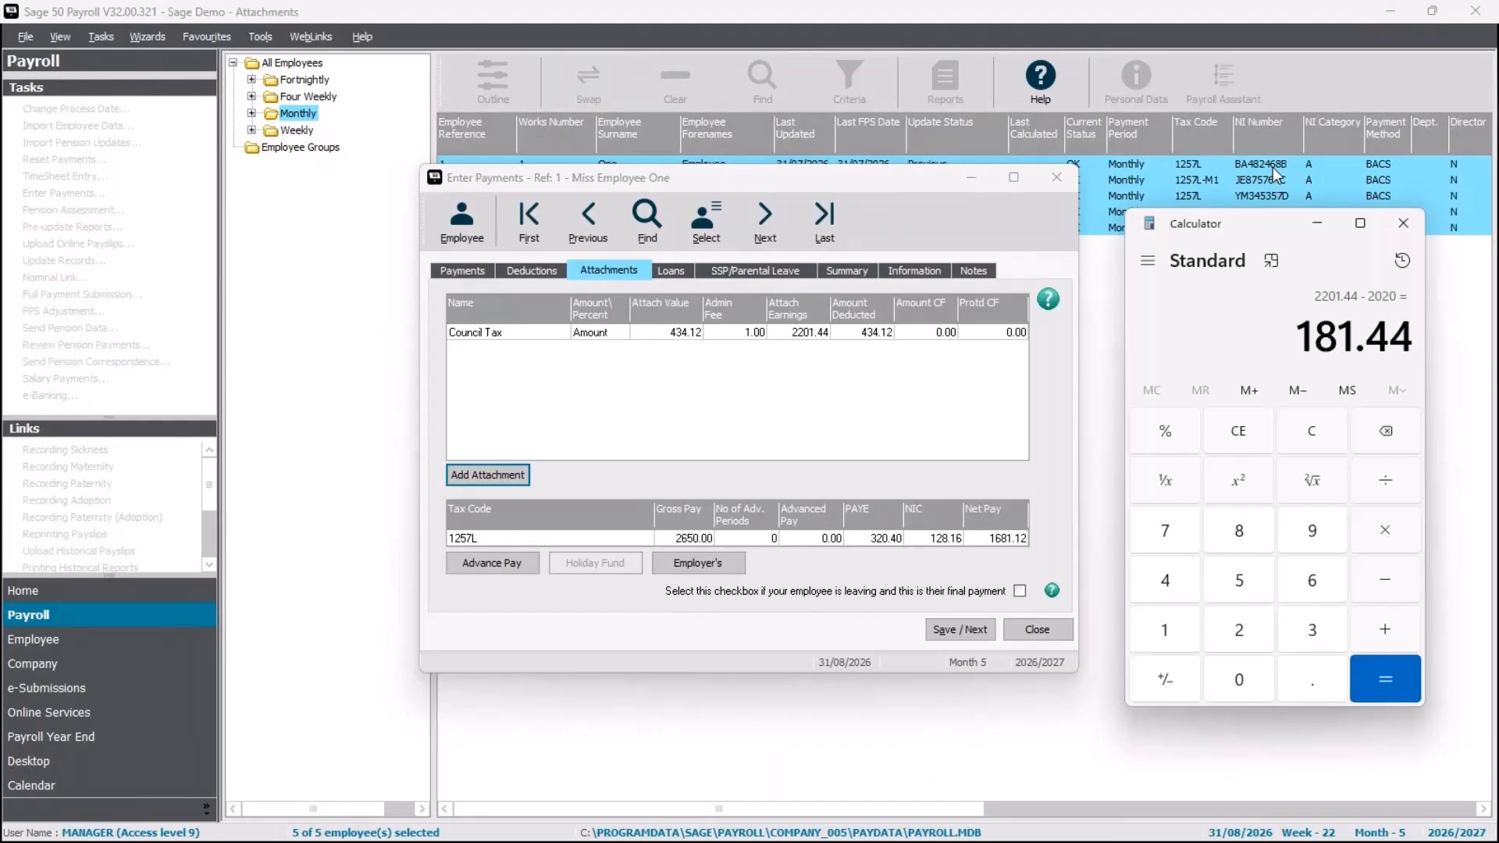
type("*0.5")
key("Return")
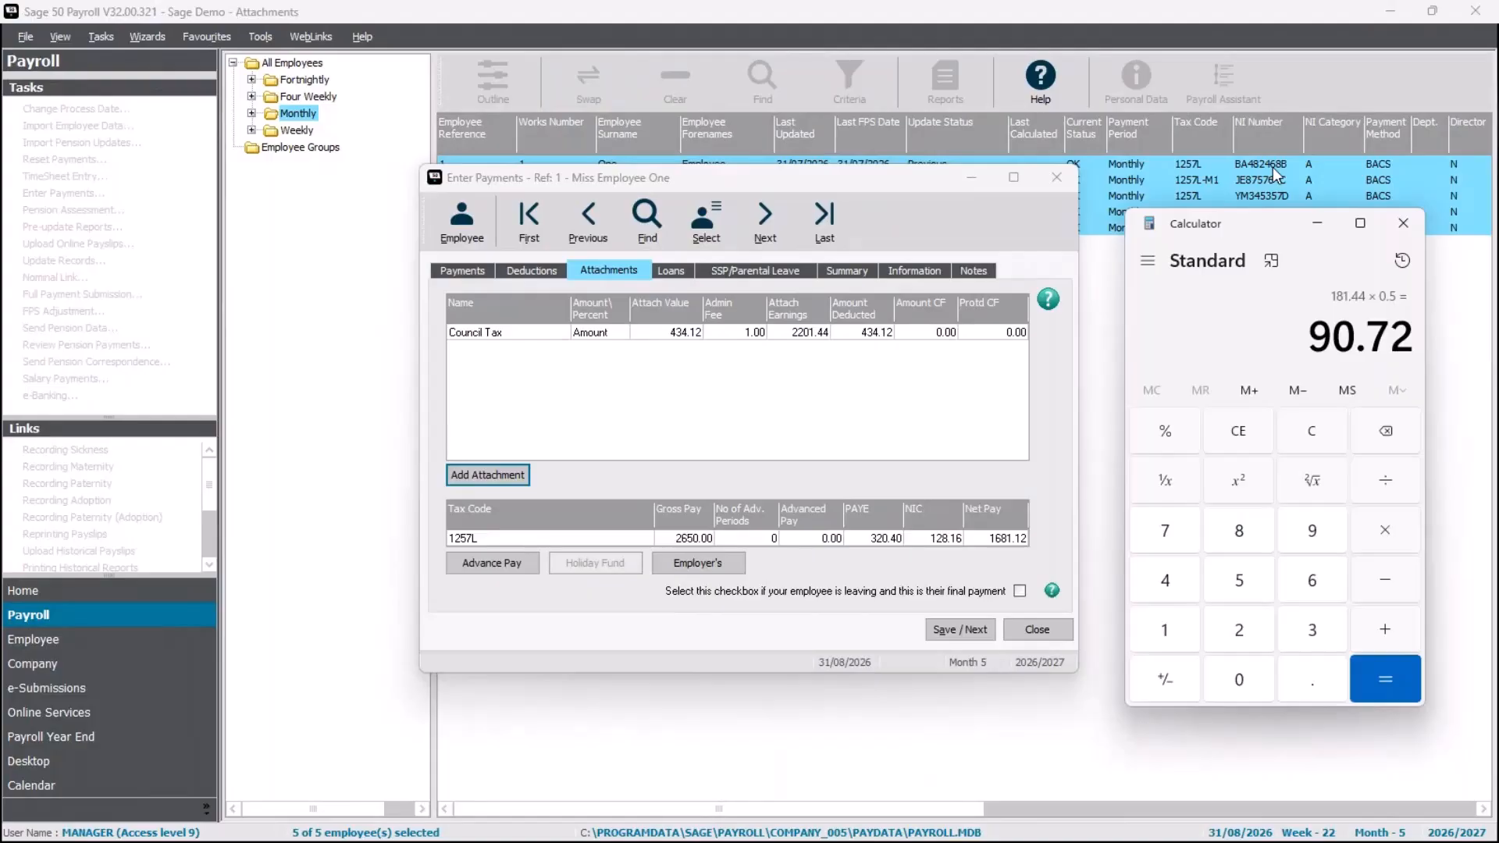
left_click(1240, 392)
- Clear the calculator, multiply 2020 by 0.17 and add the stored memory value to the result
left_click(1316, 442)
type("202")
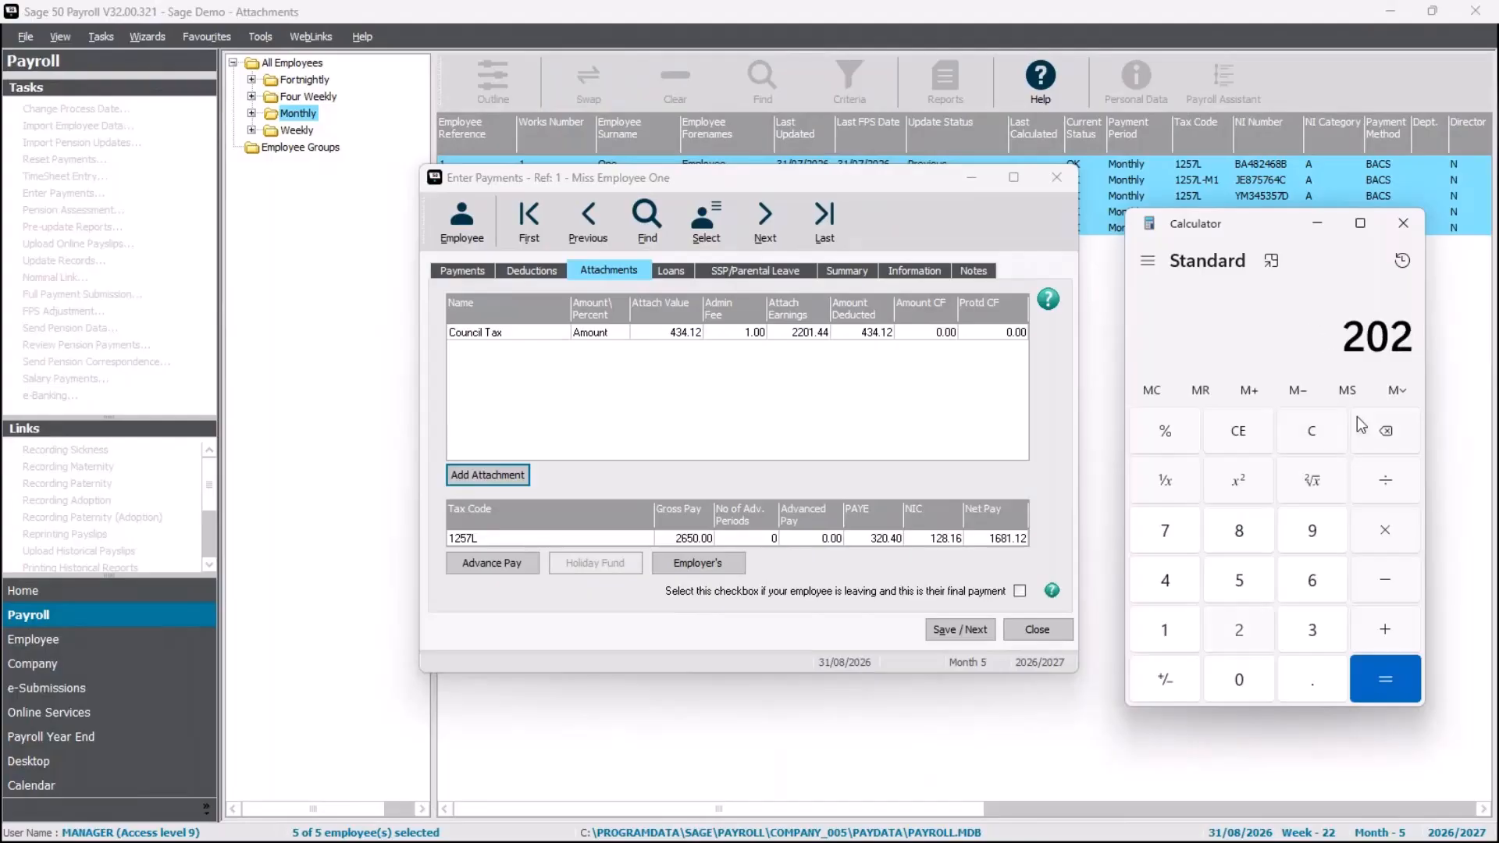
type("0*.17")
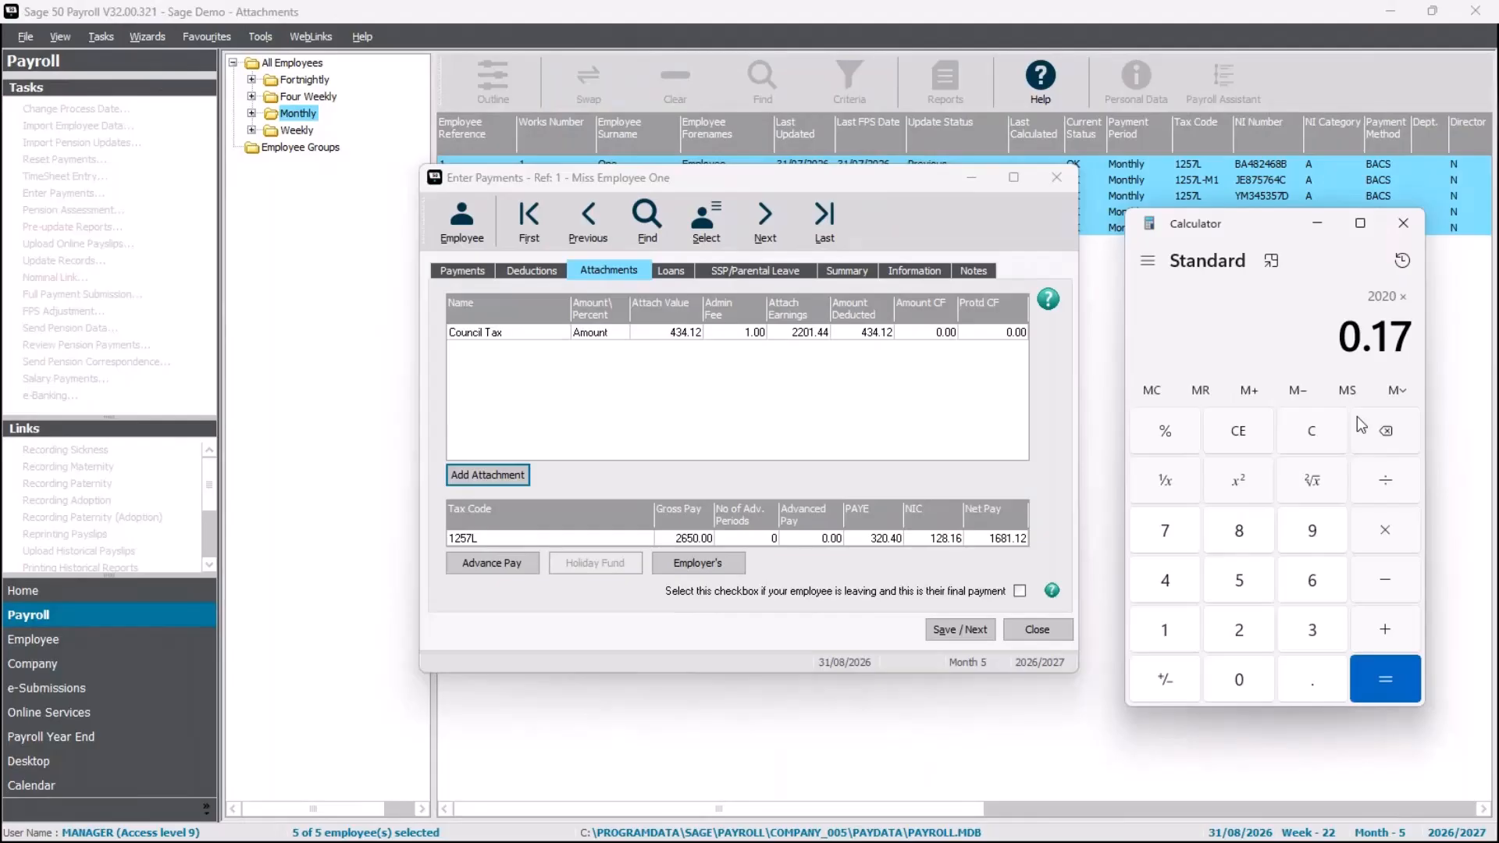
key("Return")
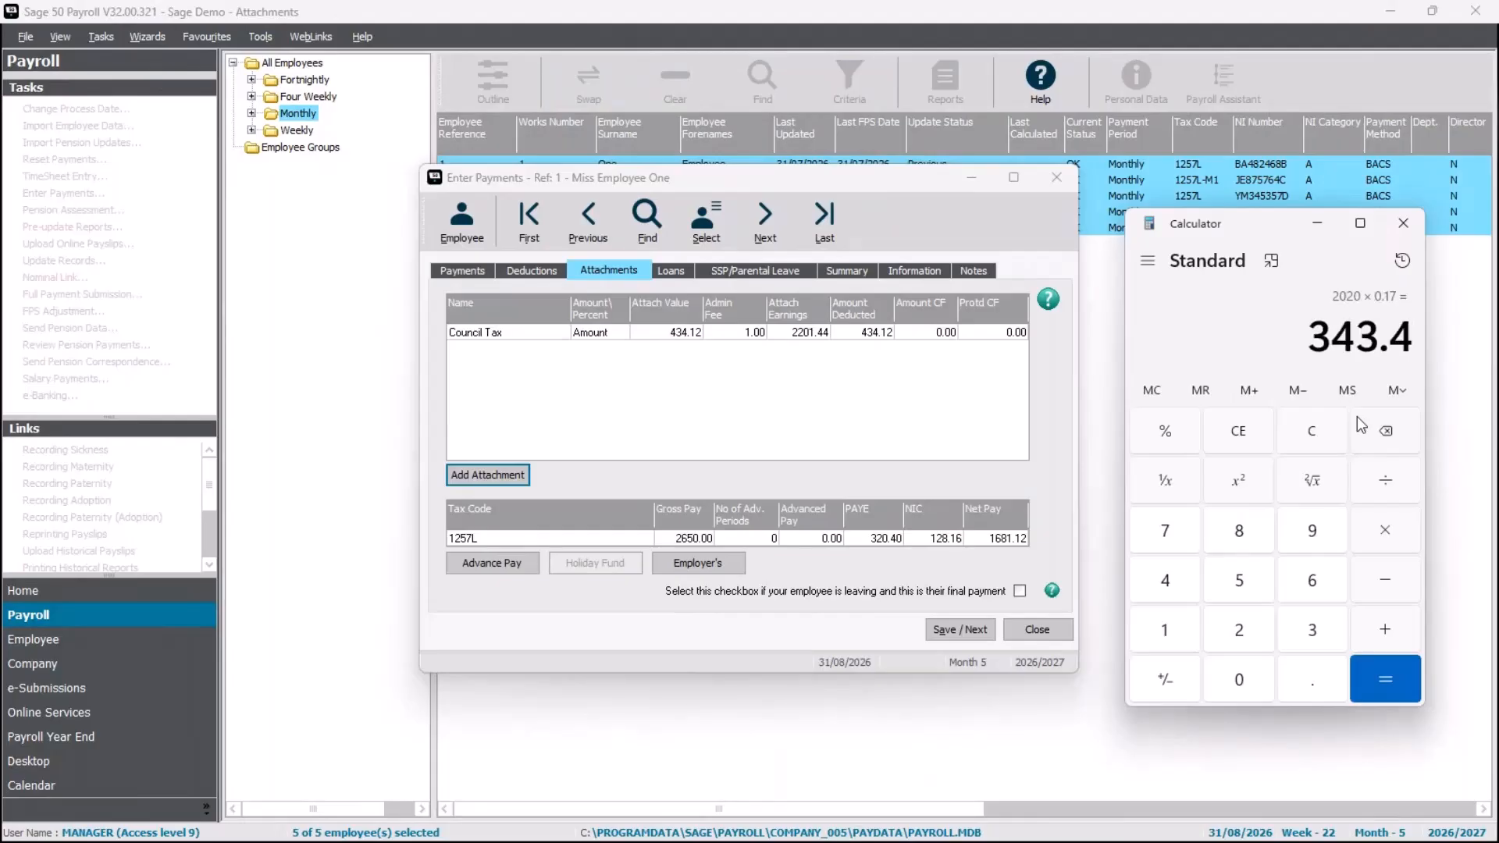
type("+")
left_click(1202, 394)
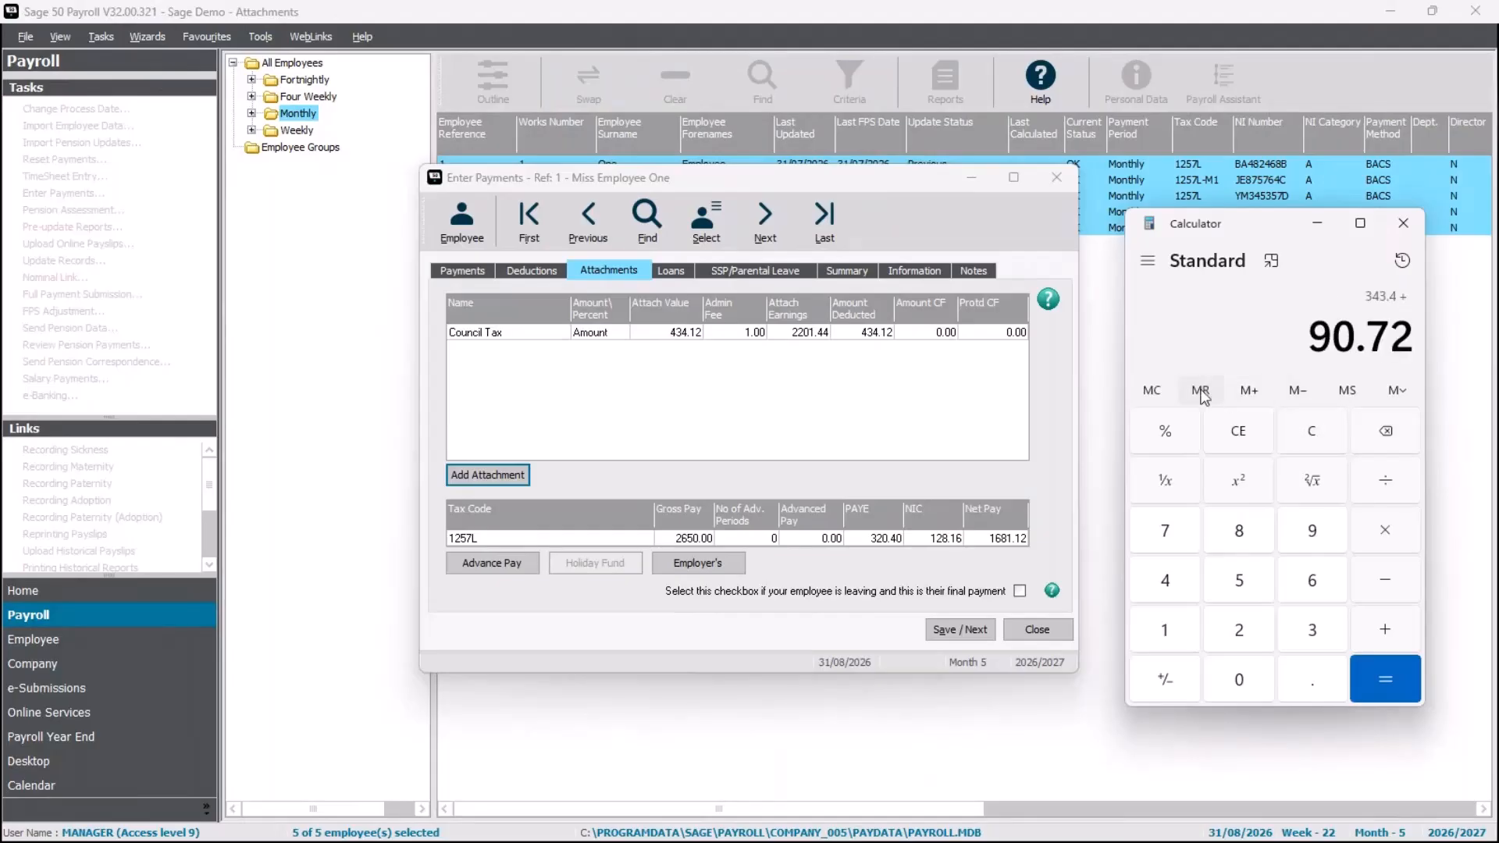
key("Return")
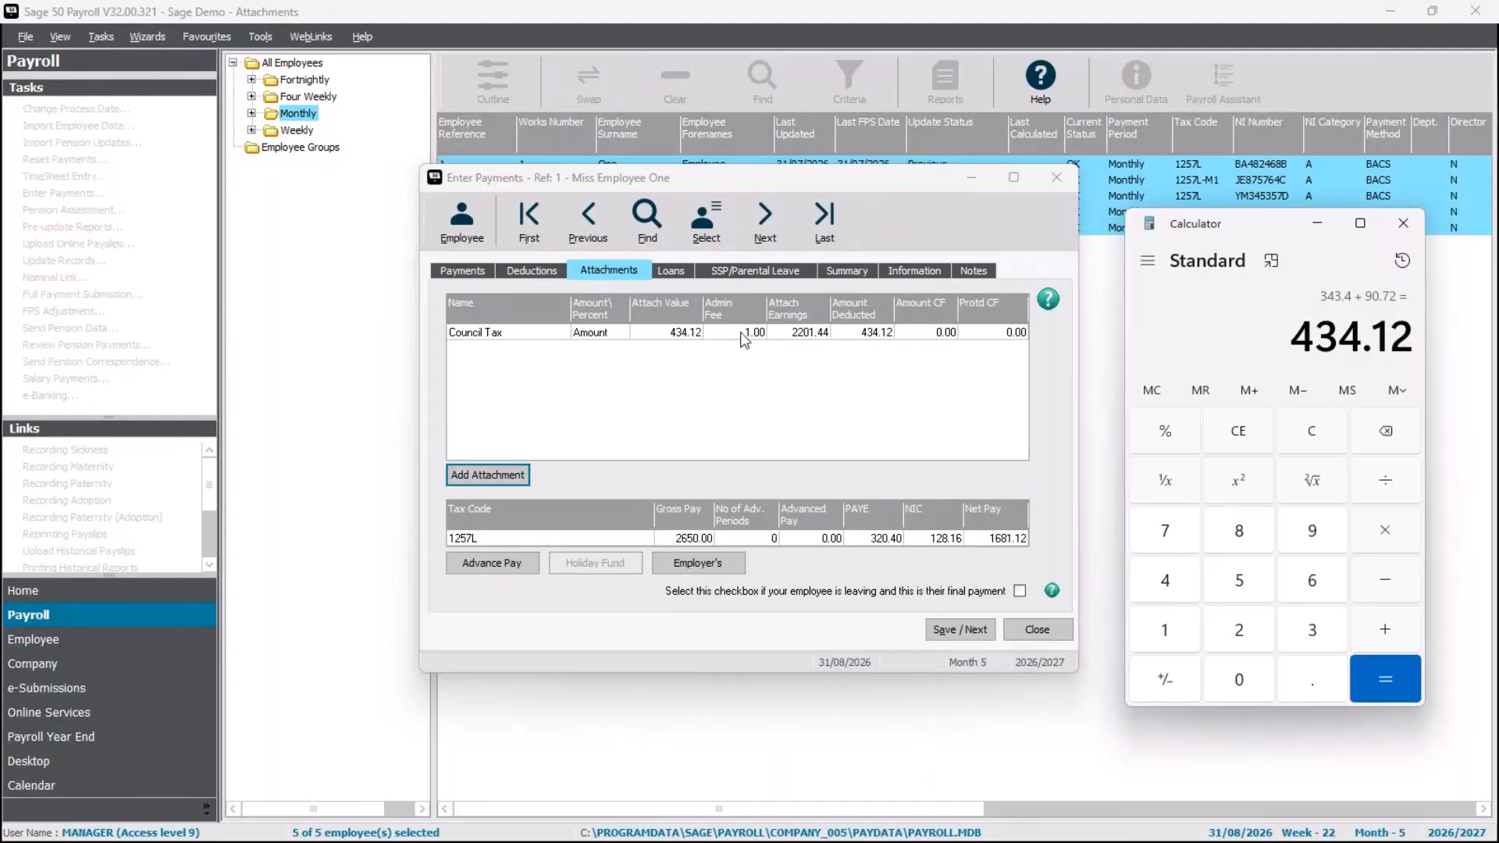
- Return to Sage 50 Payroll, save the payments of the employee with reference 1 and show the attachments of the employee with reference 2
left_click(478, 267)
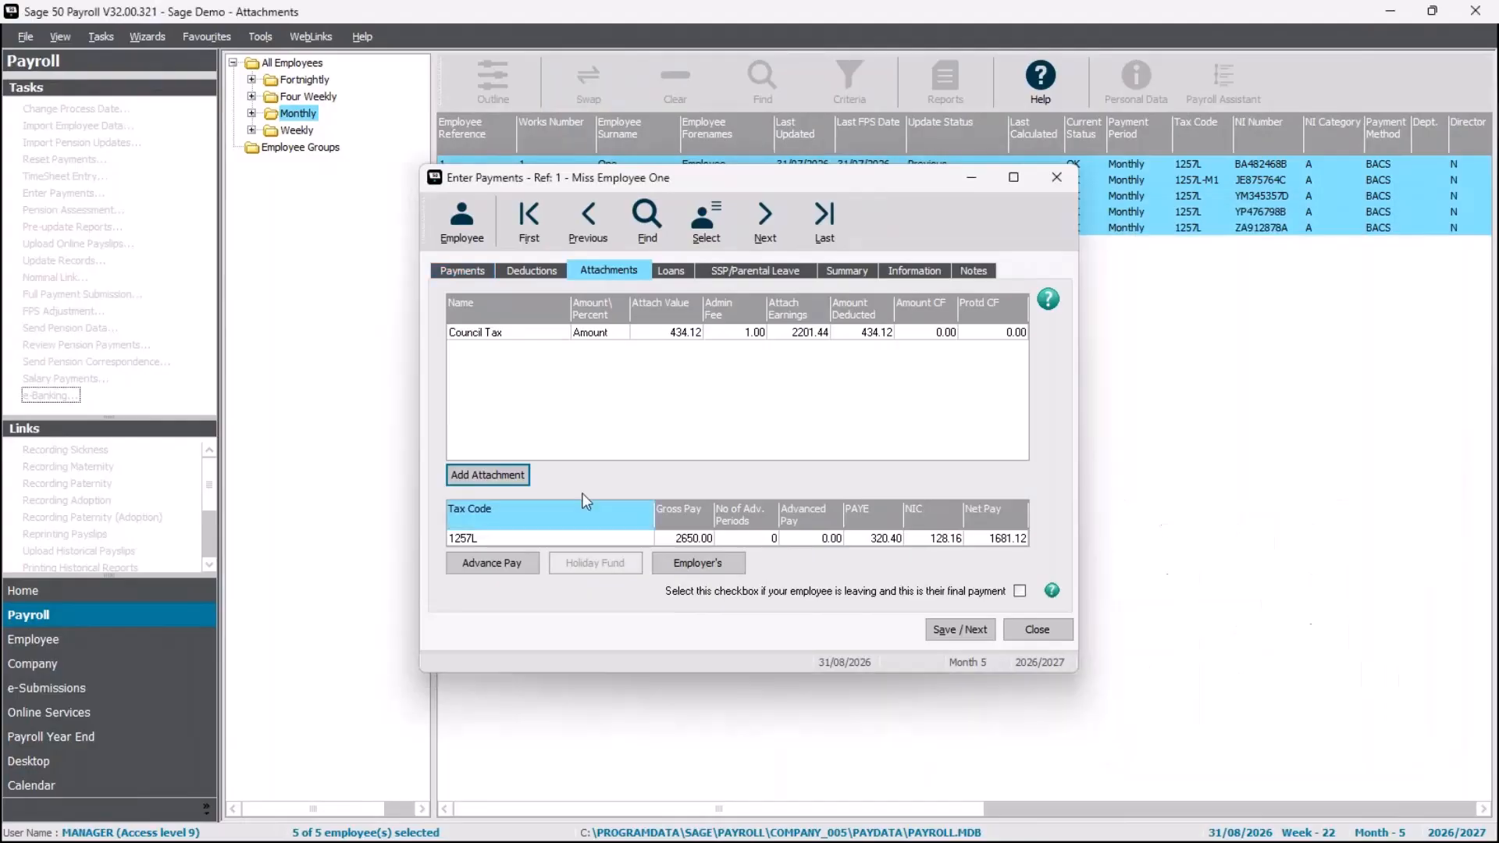
left_click(963, 630)
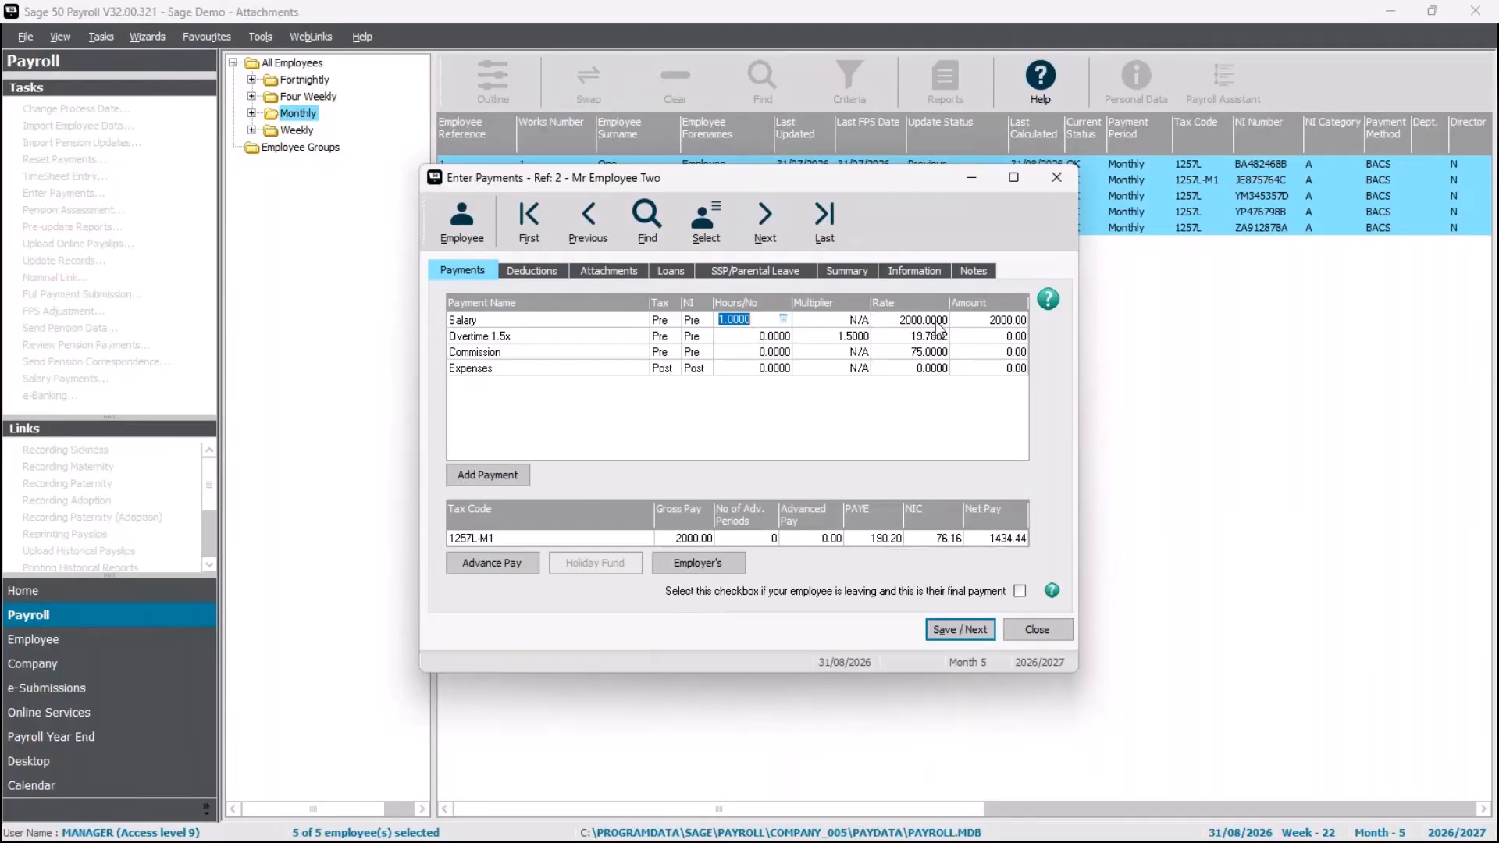
left_click(635, 274)
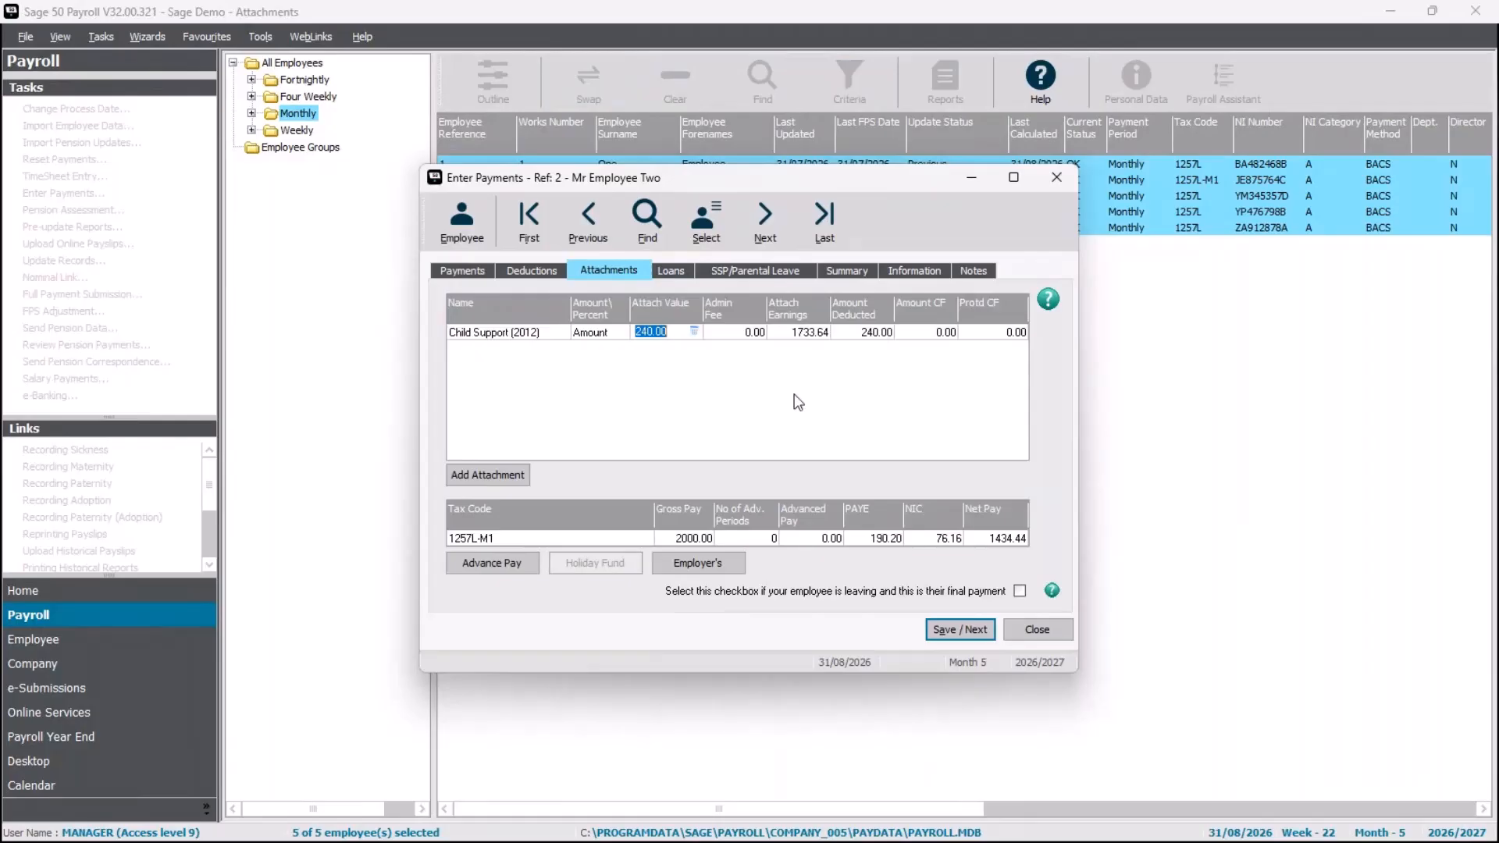
- Record SSP due to sickness from Mon 3 Aug 2026 to Fri 21 Aug 2026 for the employee with reference 2
left_click(768, 271)
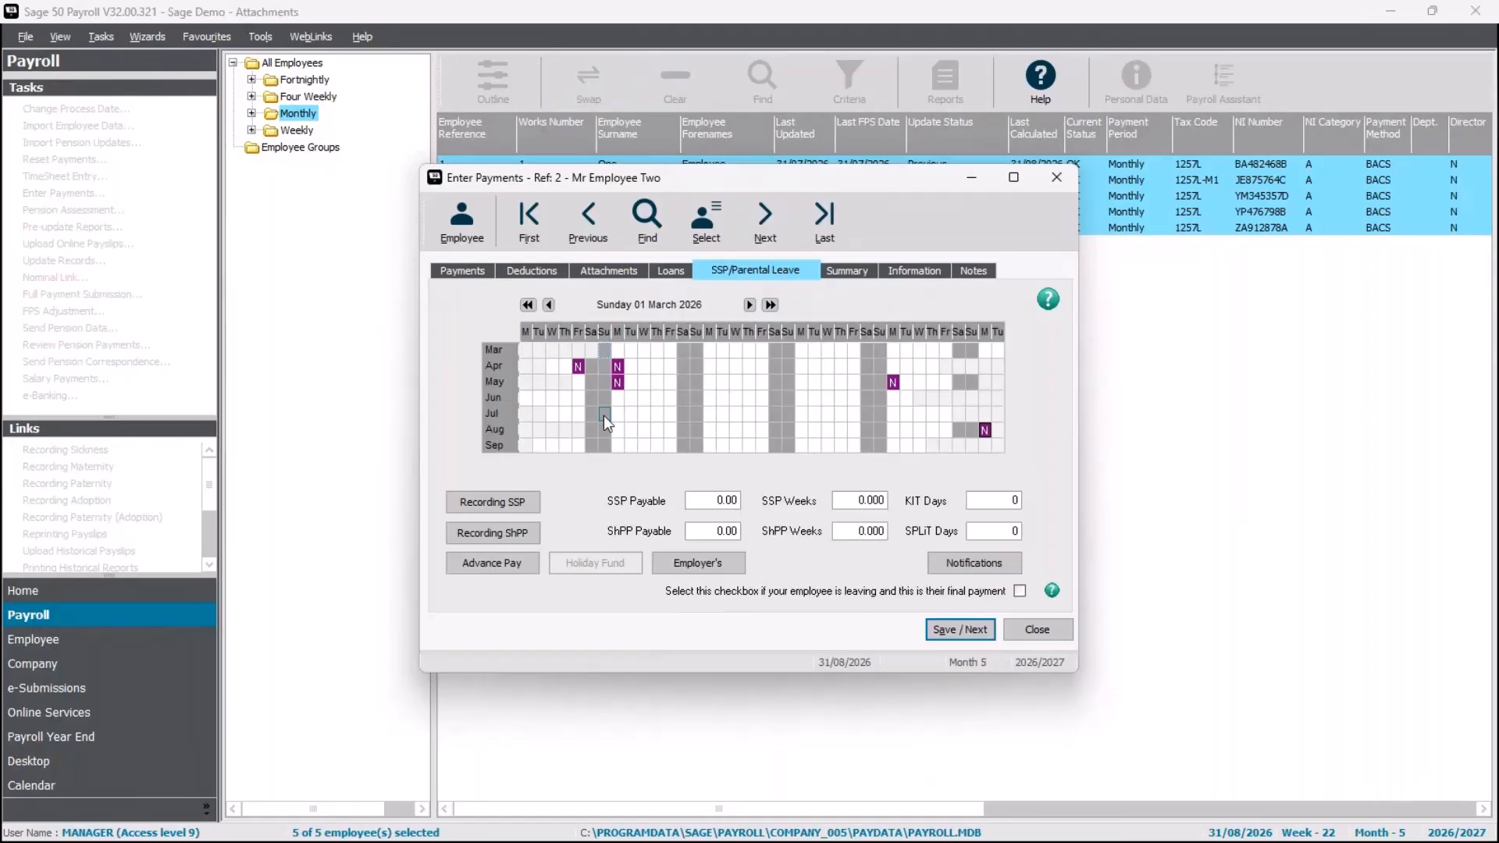
left_click_drag(617, 430, 851, 431)
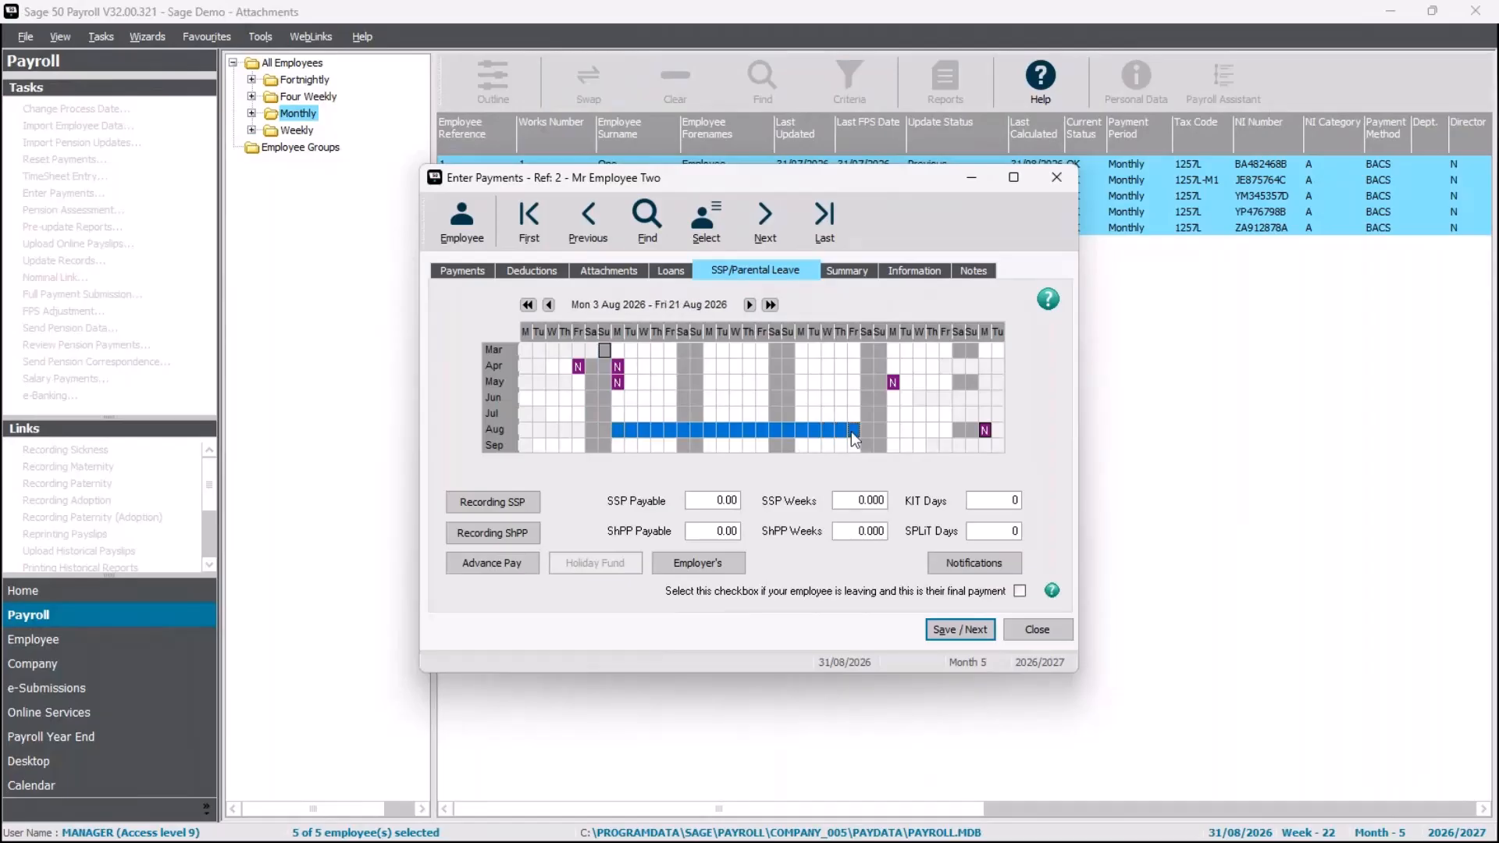
right_click(851, 431)
mouse_move(900, 446)
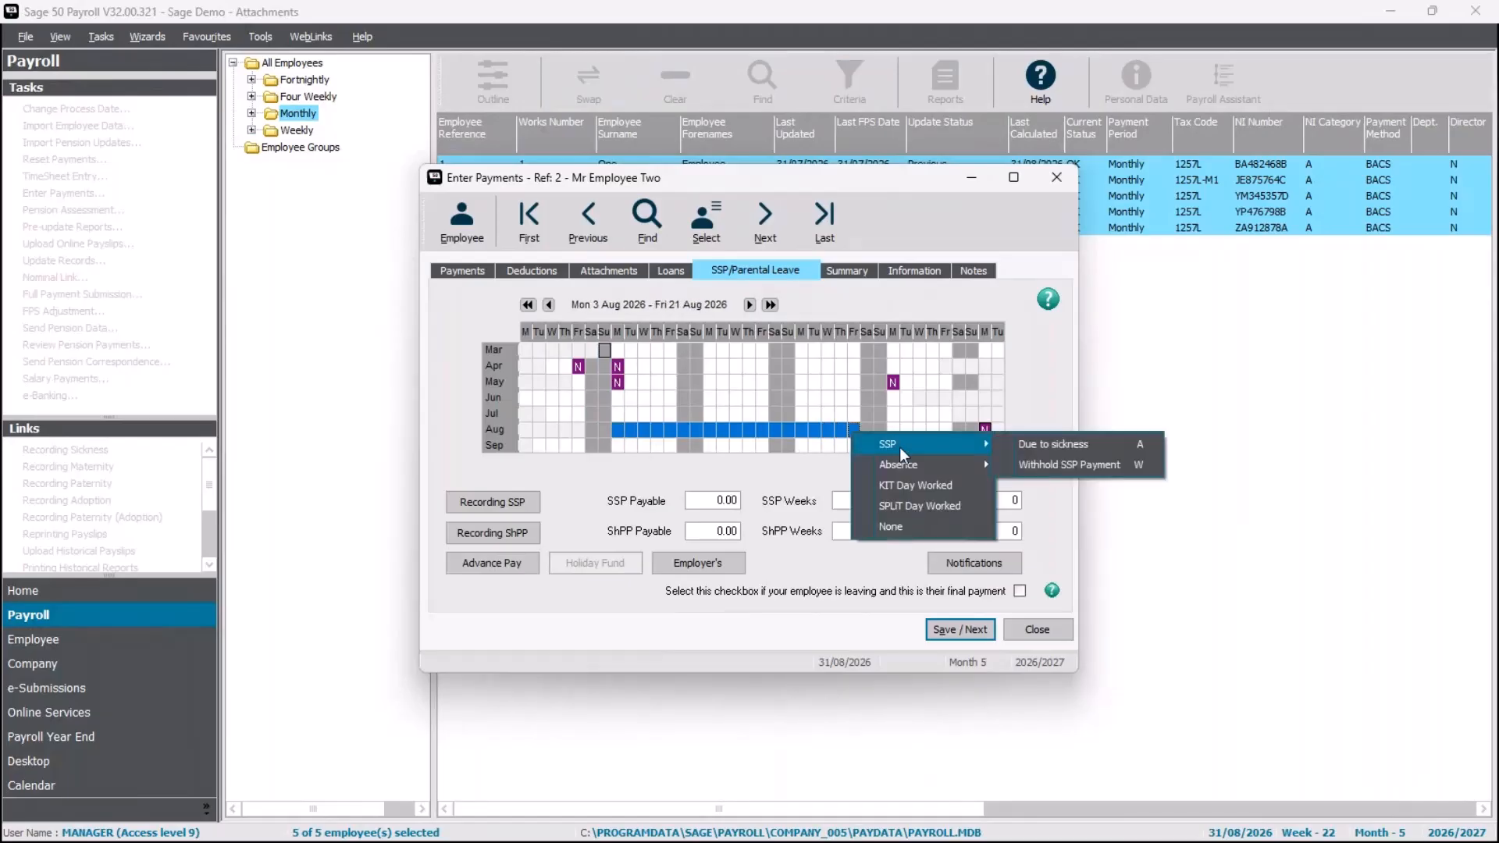
left_click(1057, 444)
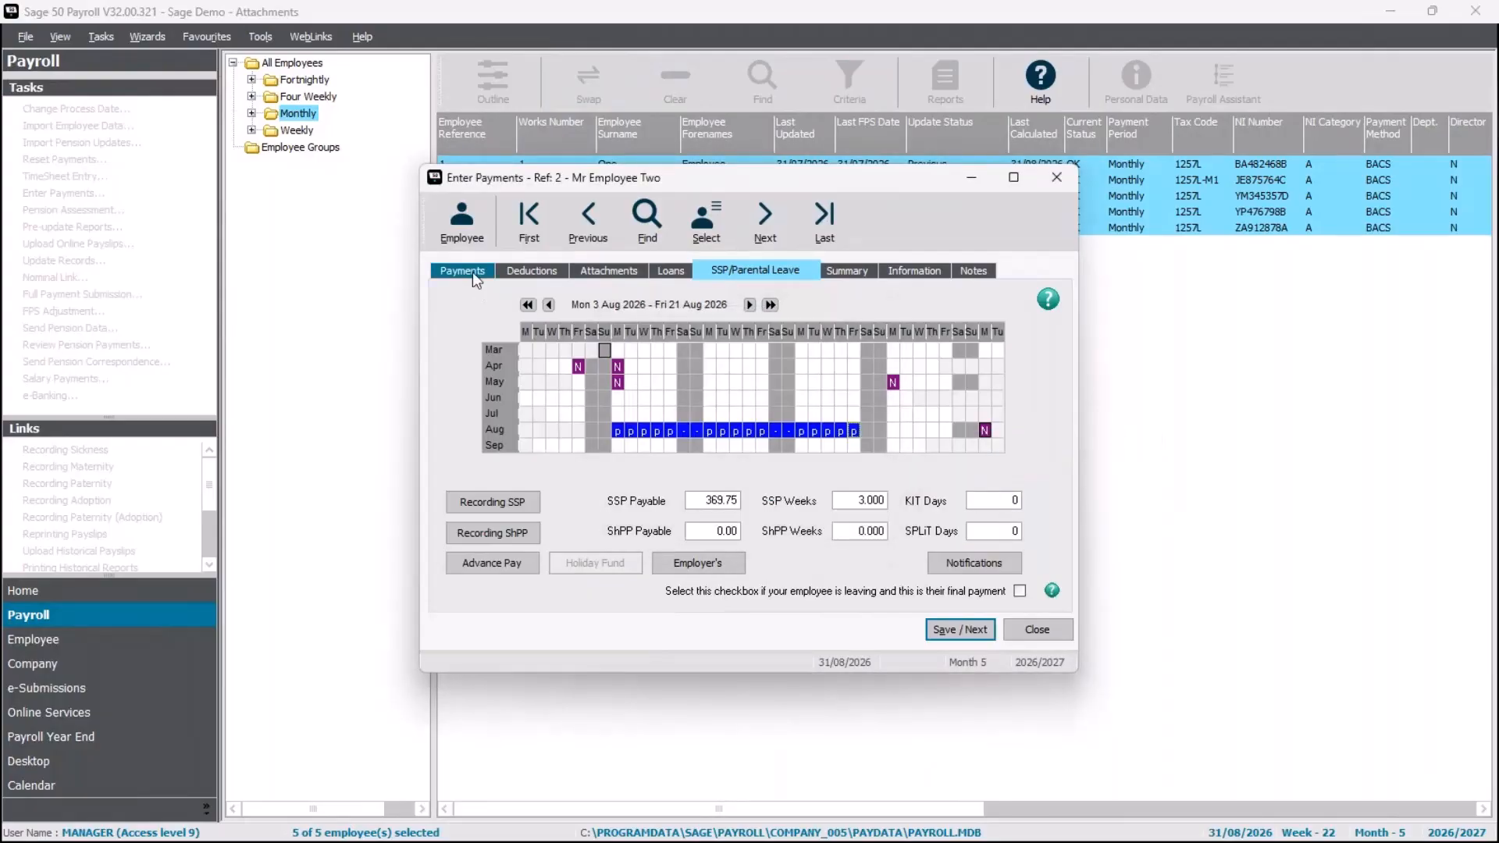
- Set the Hours/No of the Salary payment to 0 for the employee with reference 2
left_click(472, 272)
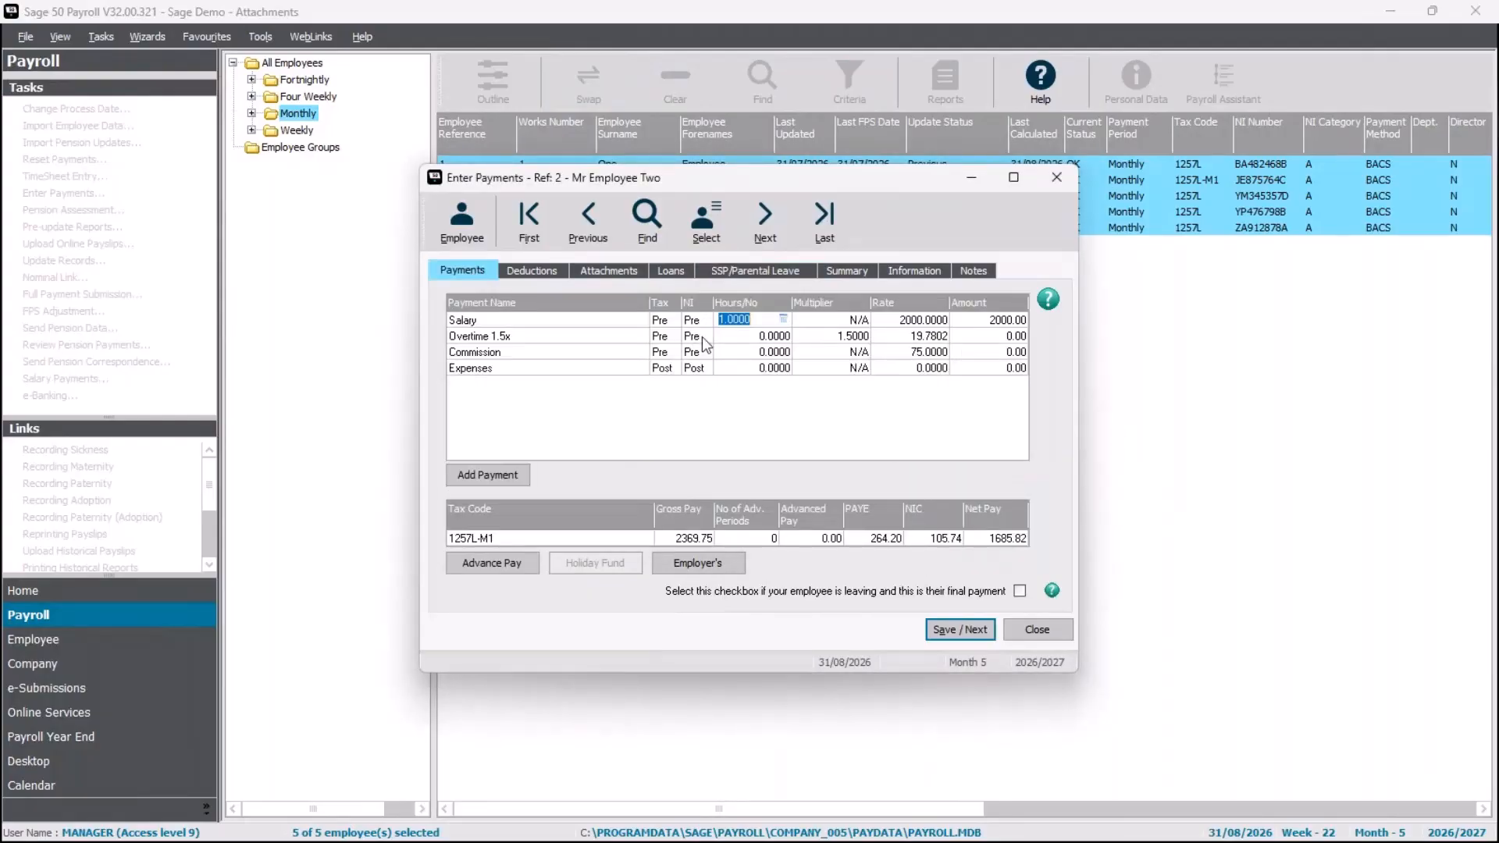
type("0")
key("Tab")
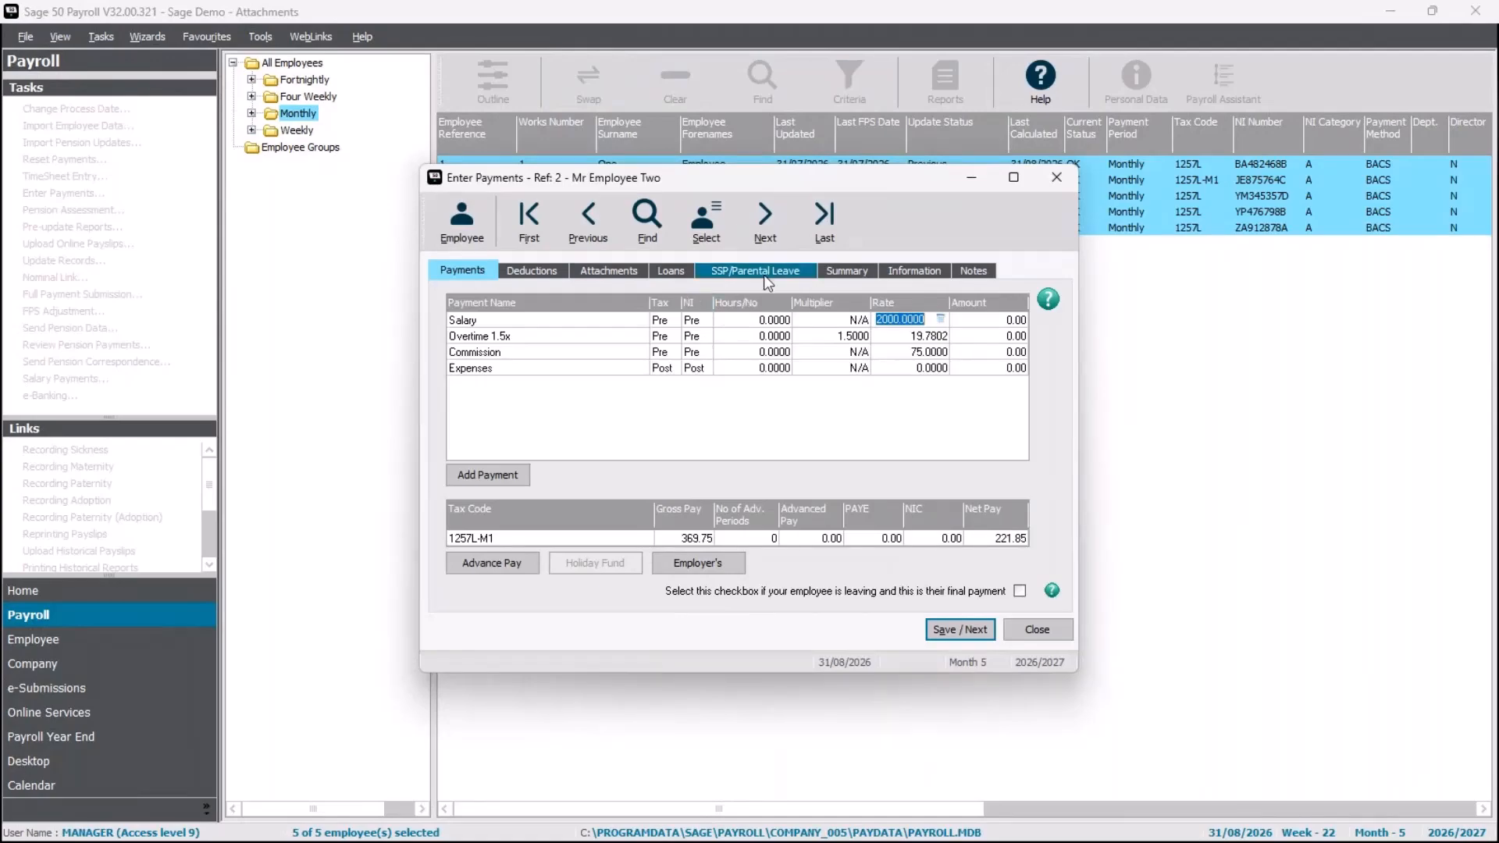
- Show the attachments of the employee with reference 2, switch to Calculator, and multiply 369.75 by 0.6
left_click(635, 271)
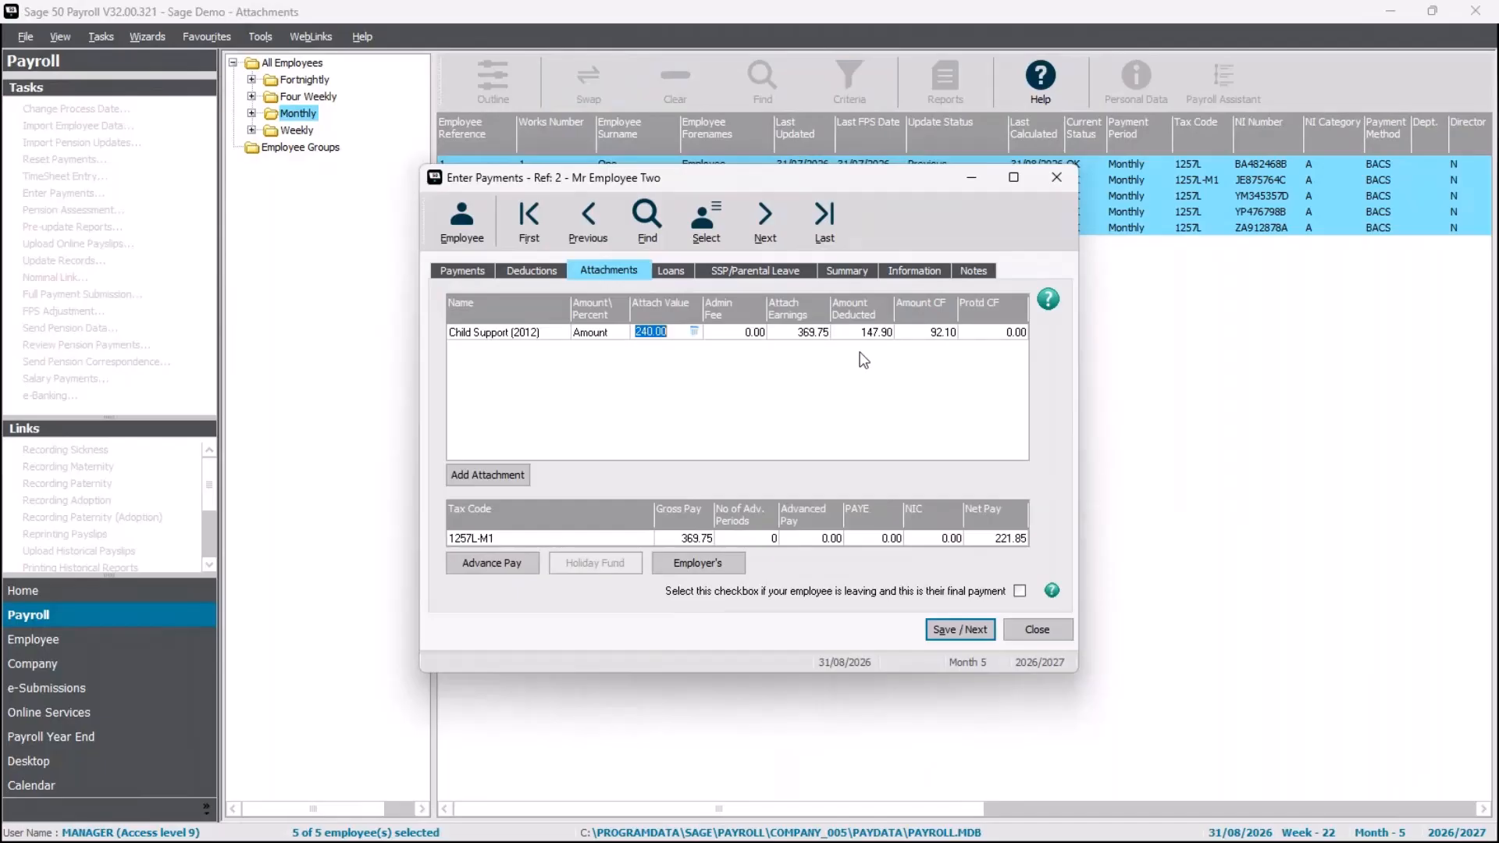
key("alt+Tab")
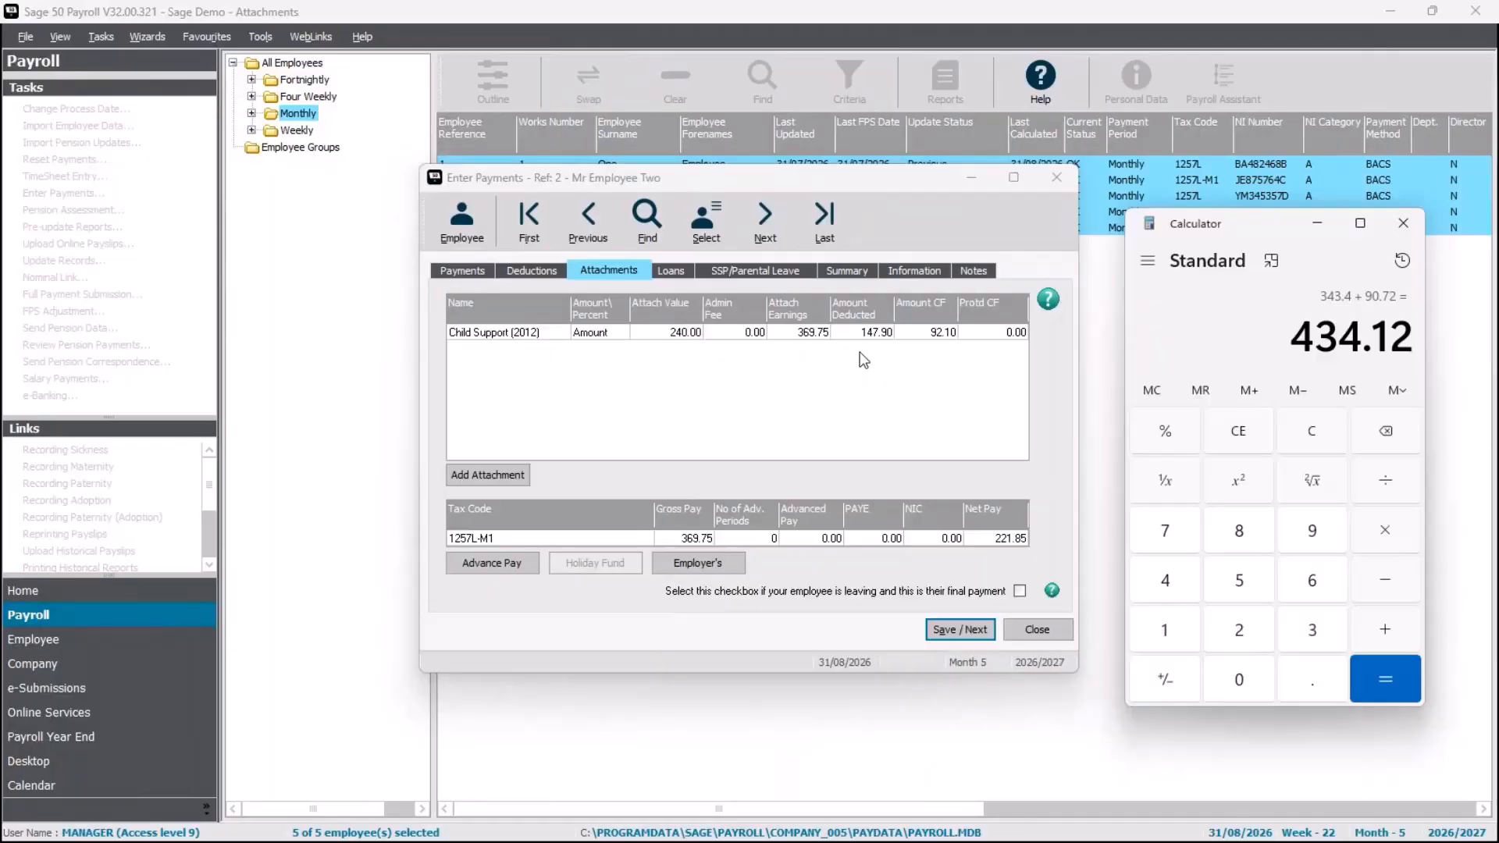
left_click(1296, 439)
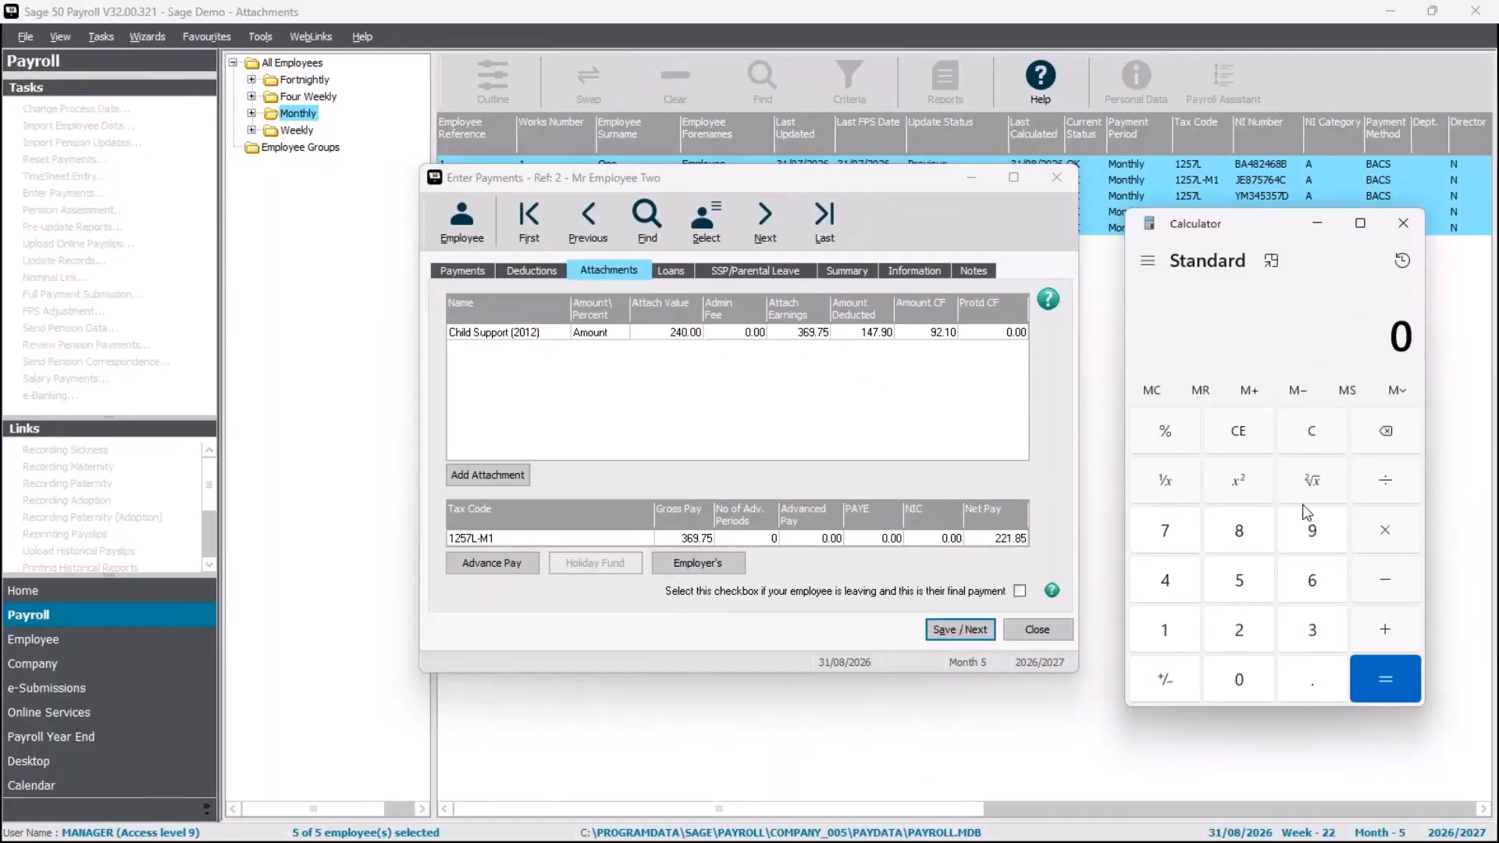
type("369.75")
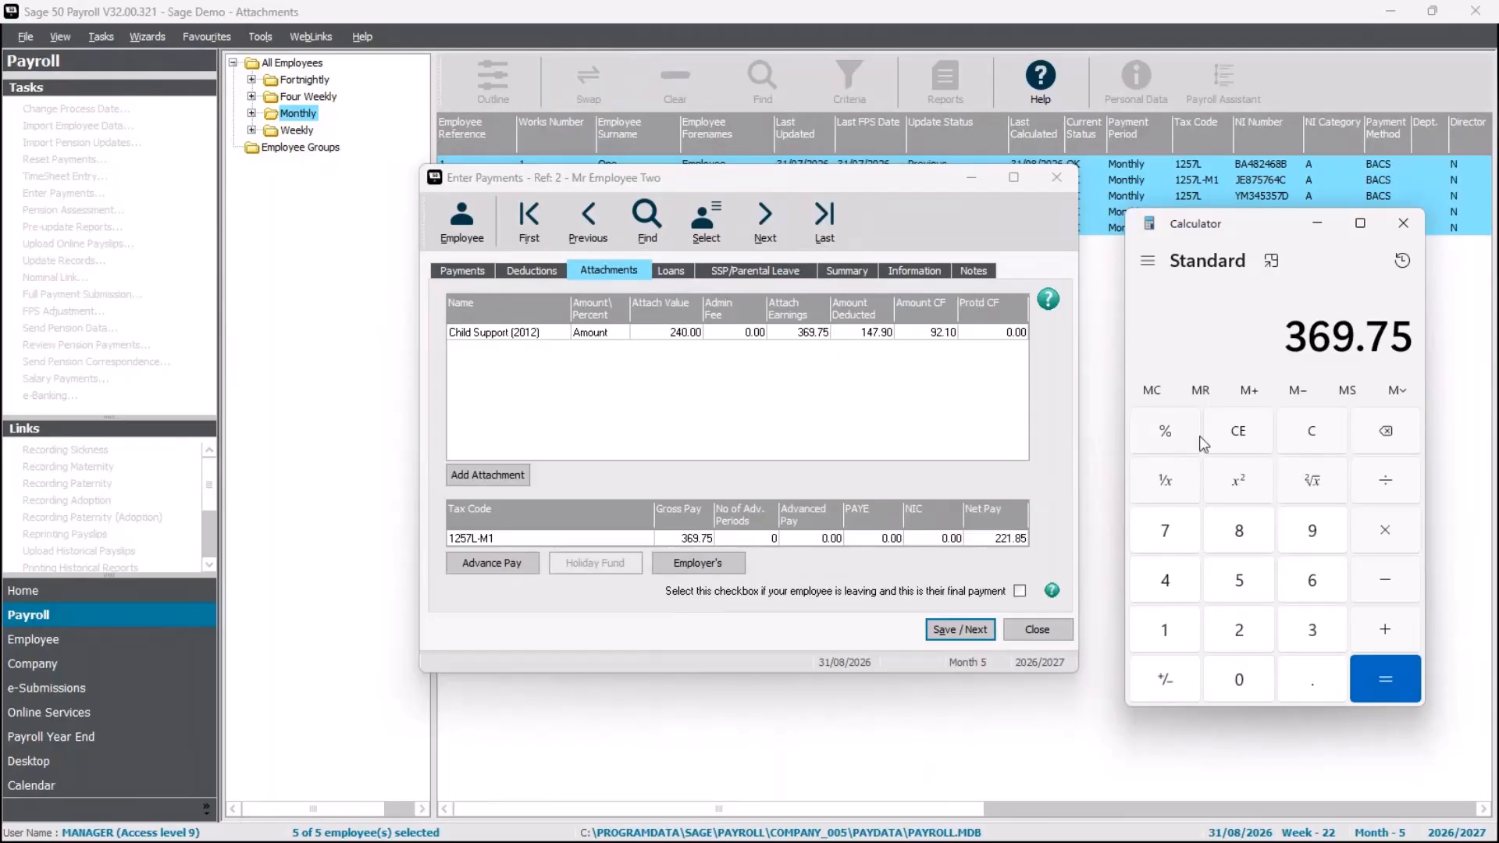
key("asterisk")
type("0.6")
key("Return")
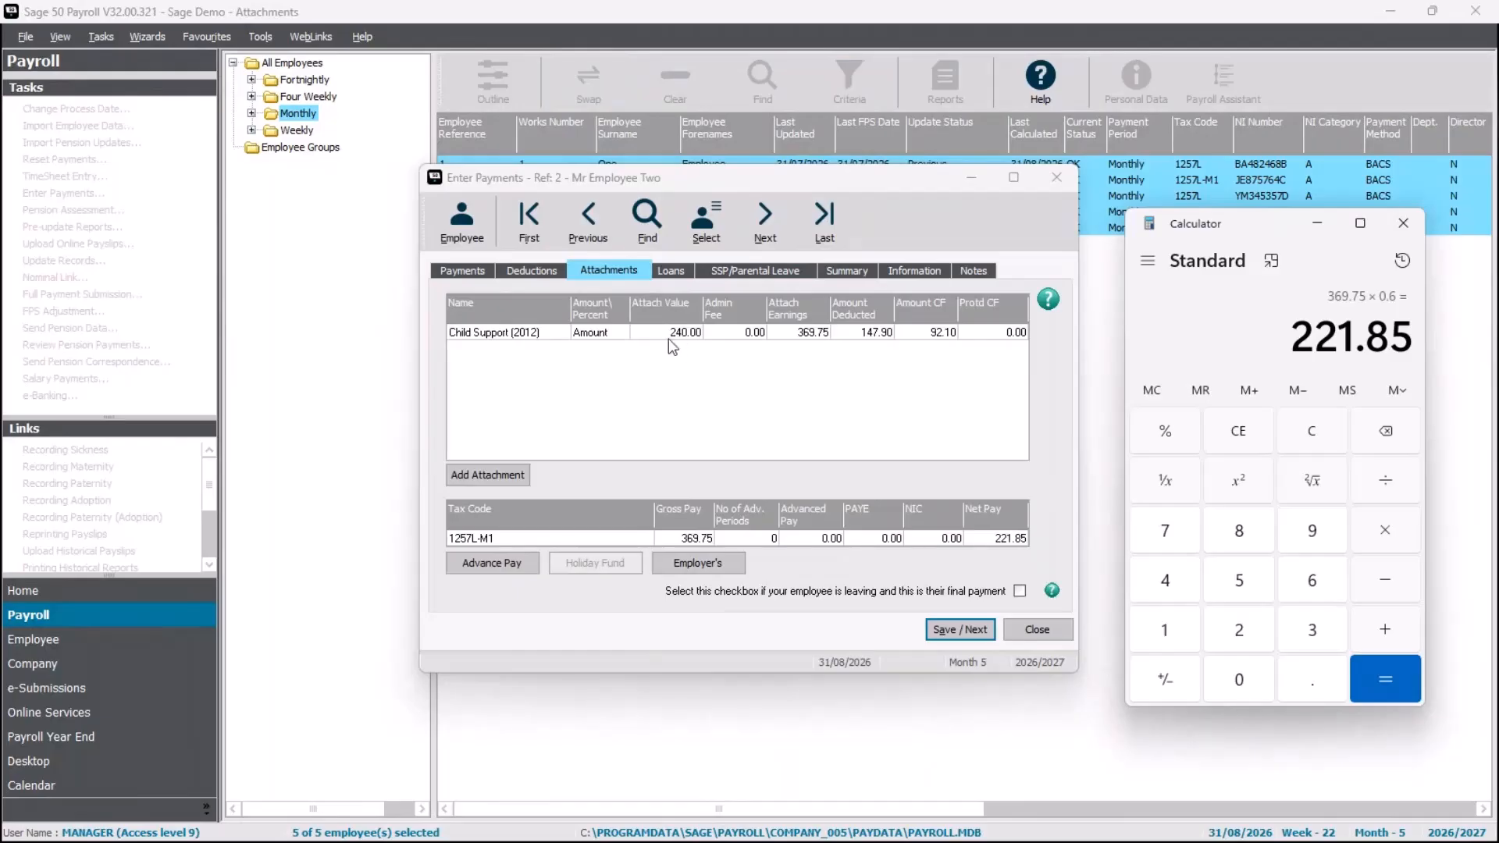
- Return to Sage 50 Payroll, save the payments of the employee with reference 2, and review the payments and attachments of the employee with reference 3
key("alt+F4")
left_click(955, 628)
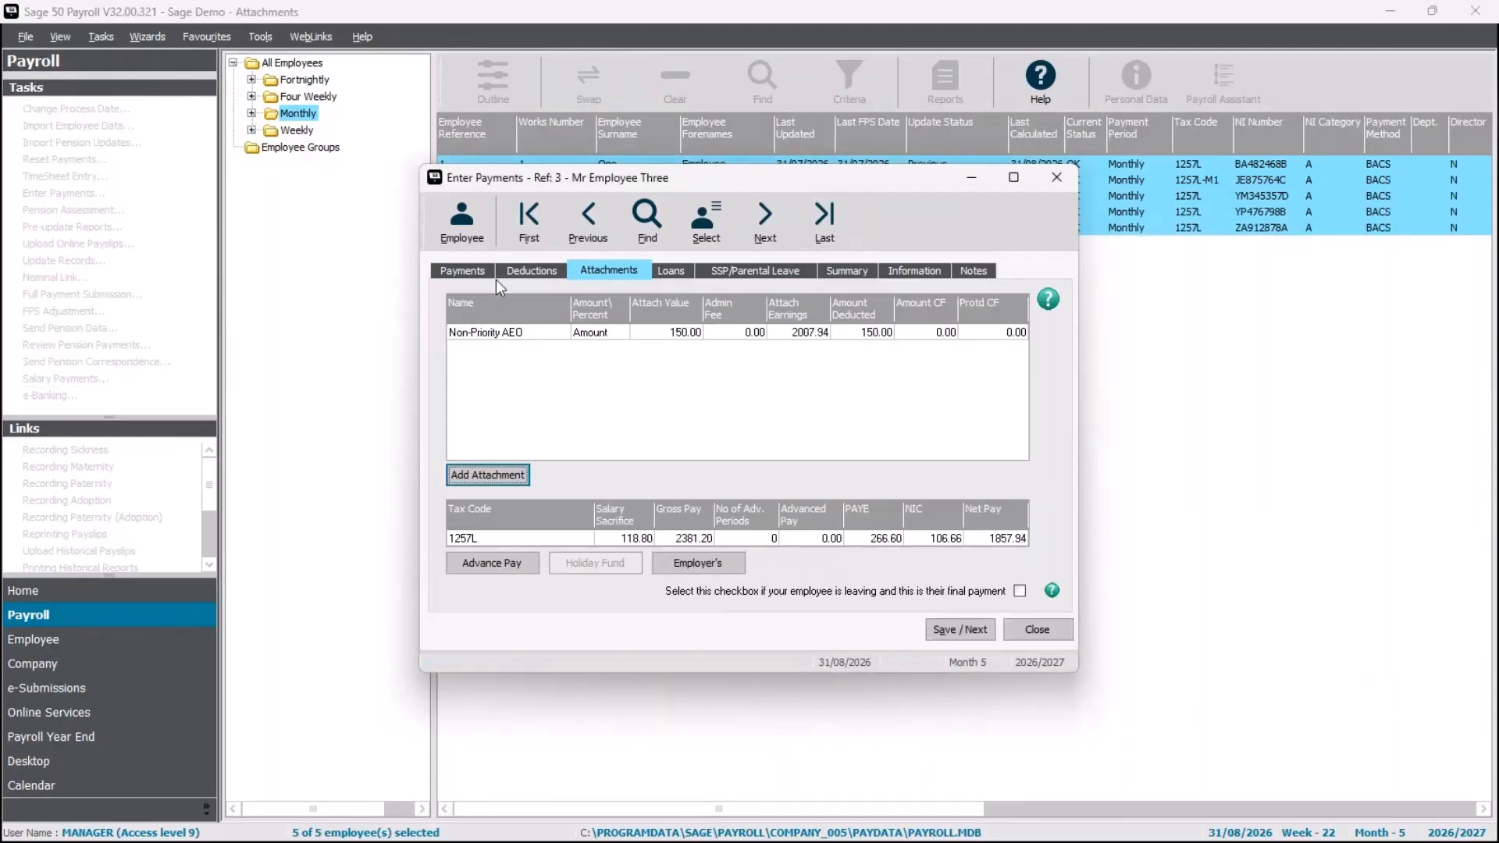
left_click(463, 269)
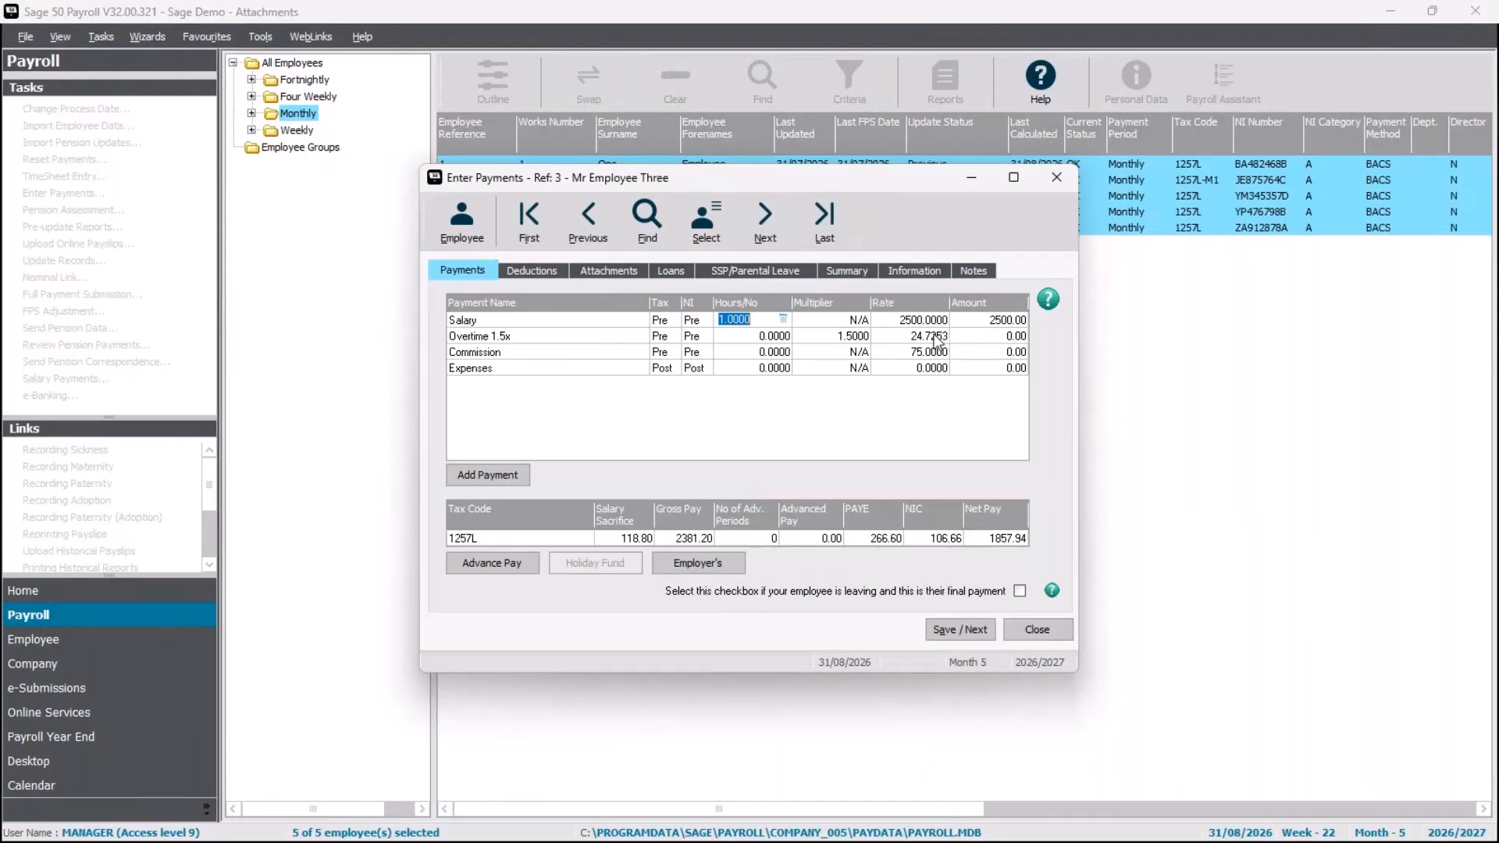
left_click(631, 270)
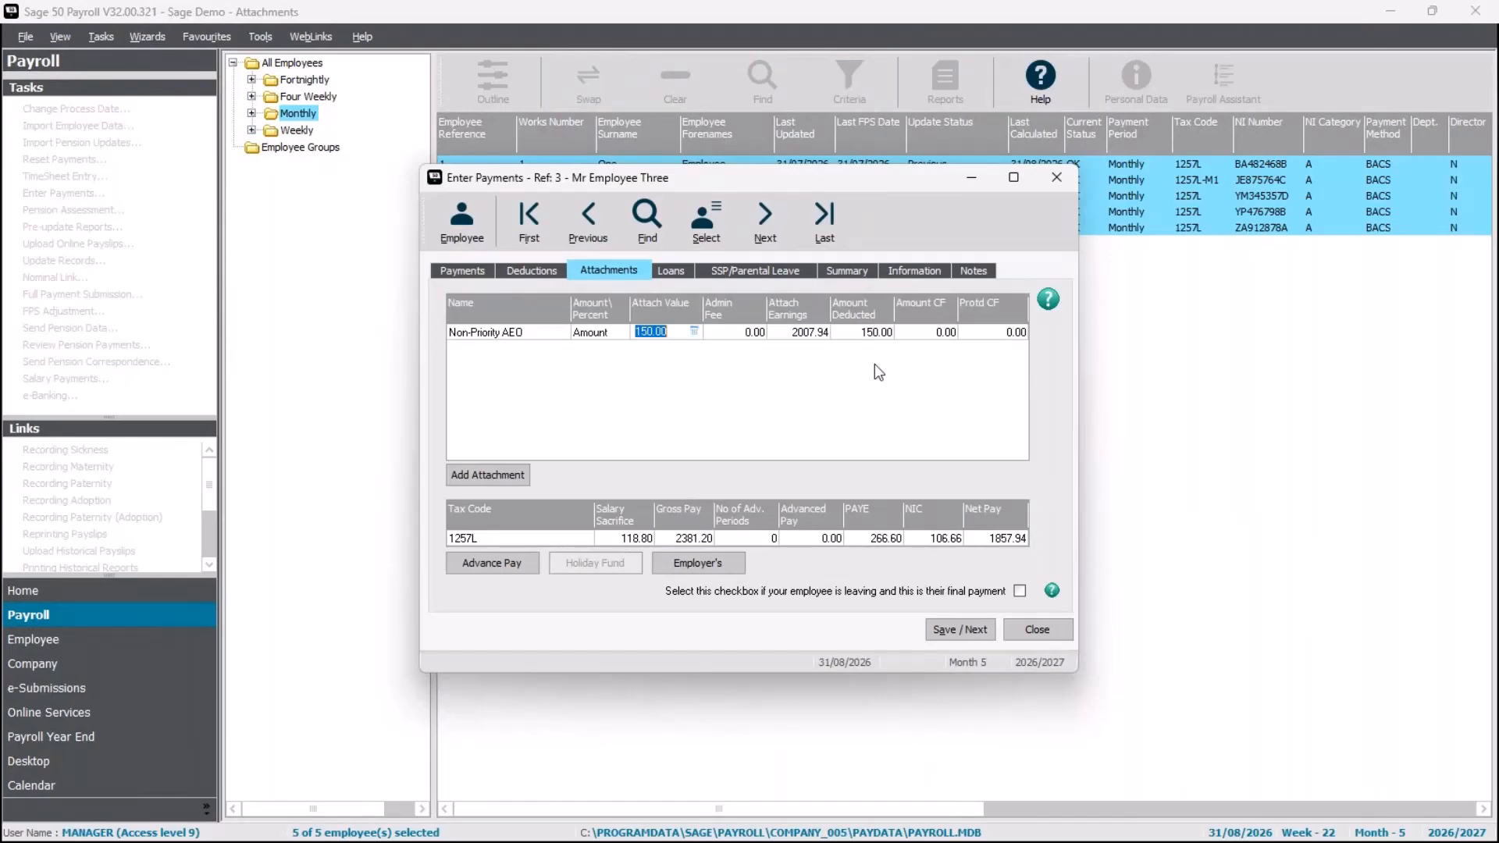
- Set the Salary Hours/No to 0.45 for the employee with reference 3, check the attachment, and save and close the payments
left_click(462, 270)
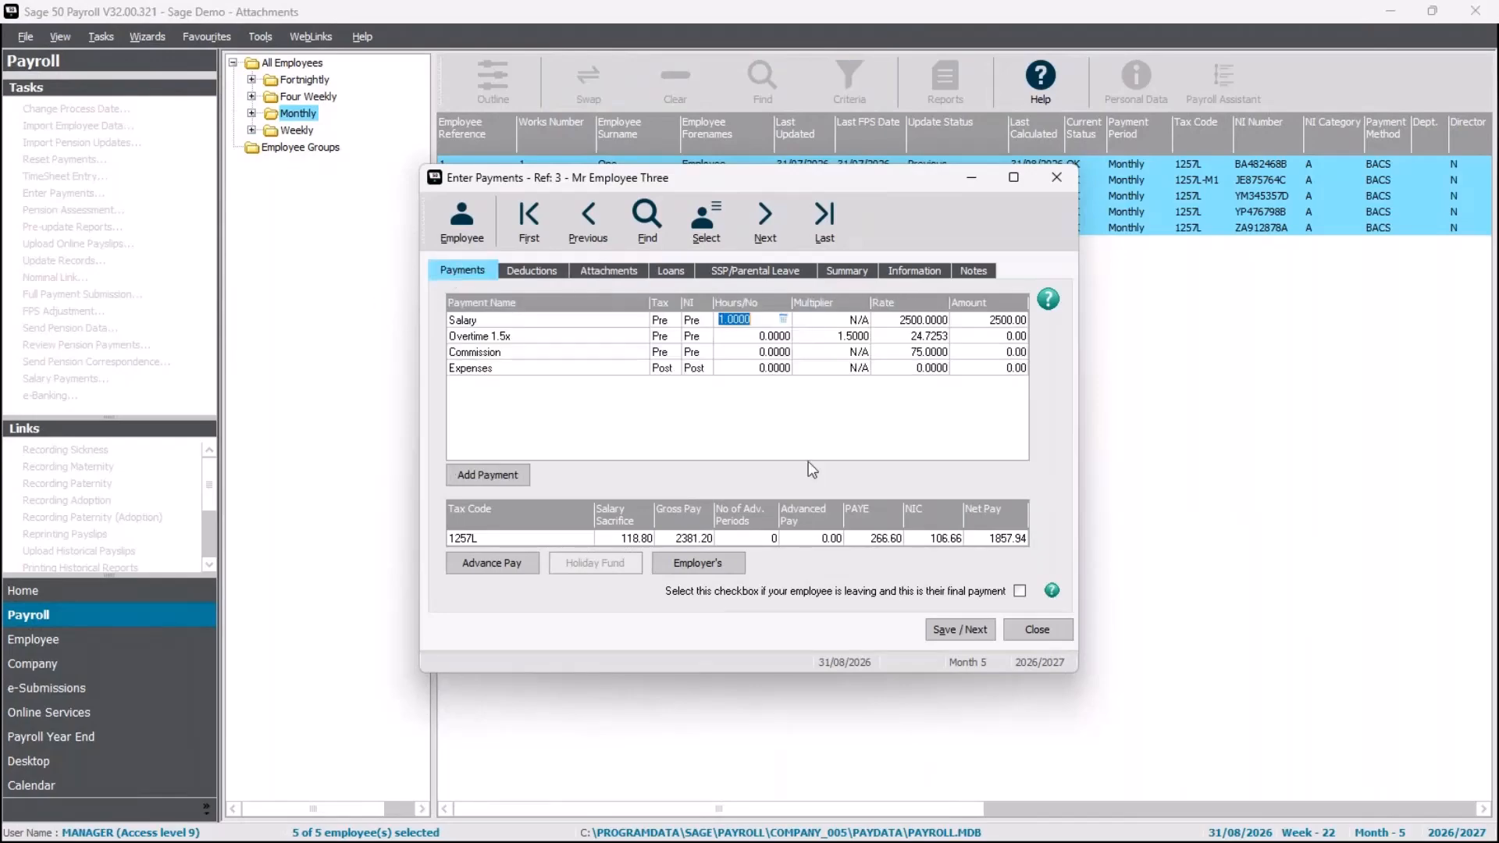
type("0.45")
key("Tab")
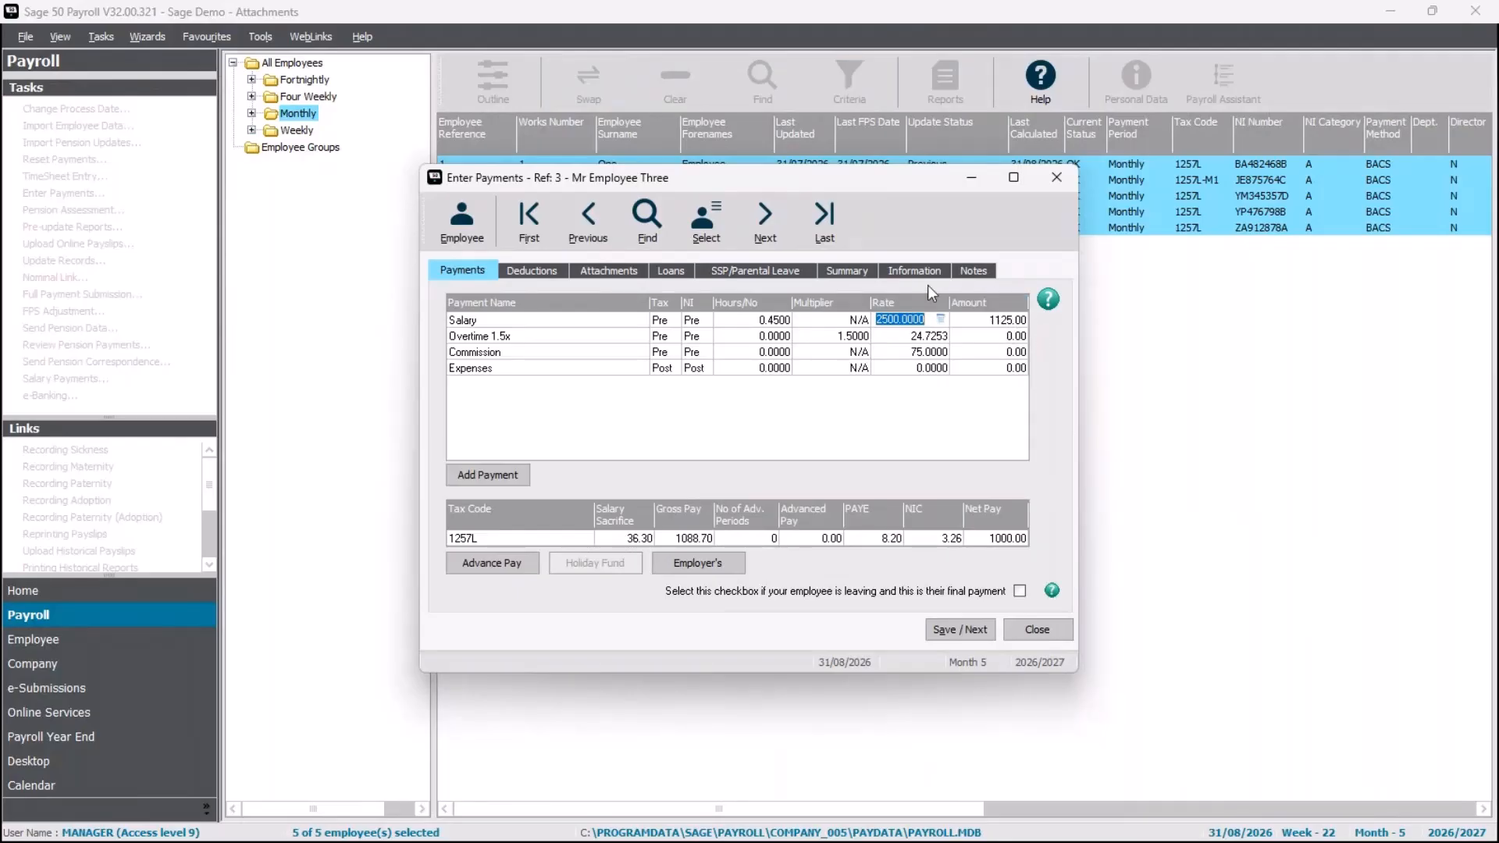
left_click(625, 272)
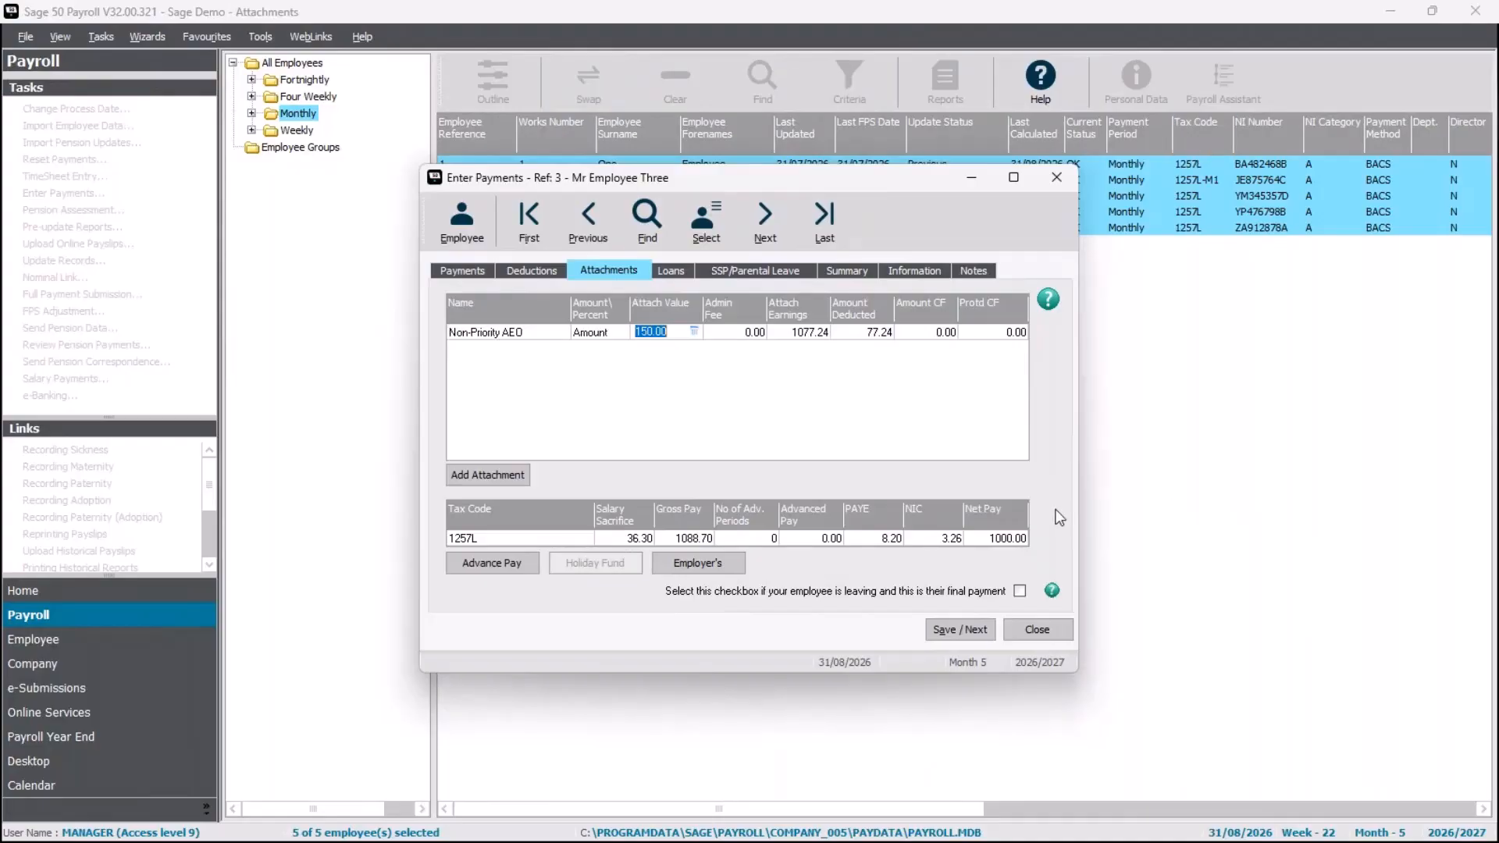
left_click(977, 632)
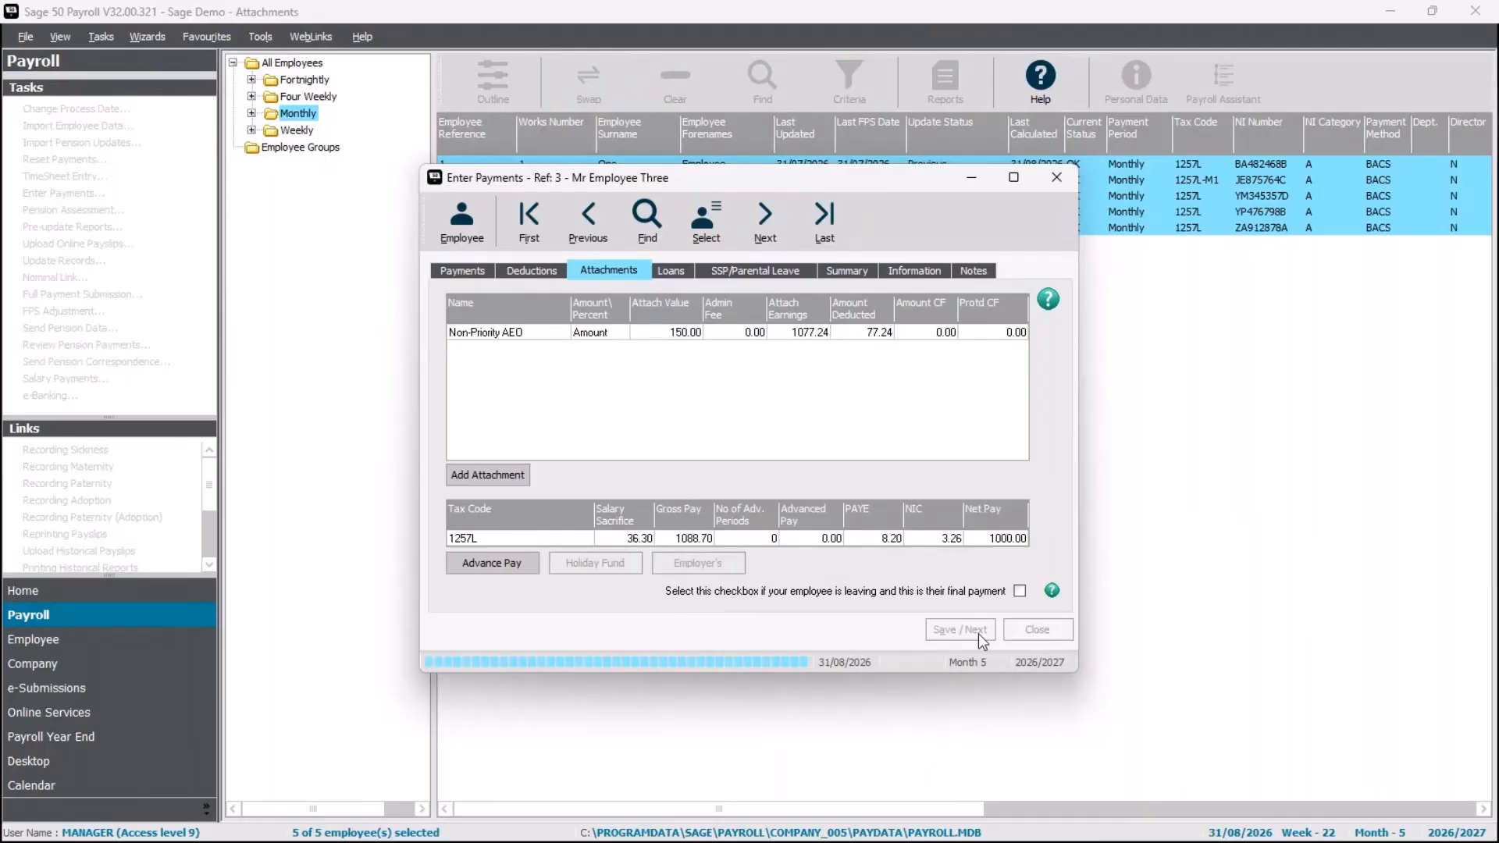
left_click(1045, 632)
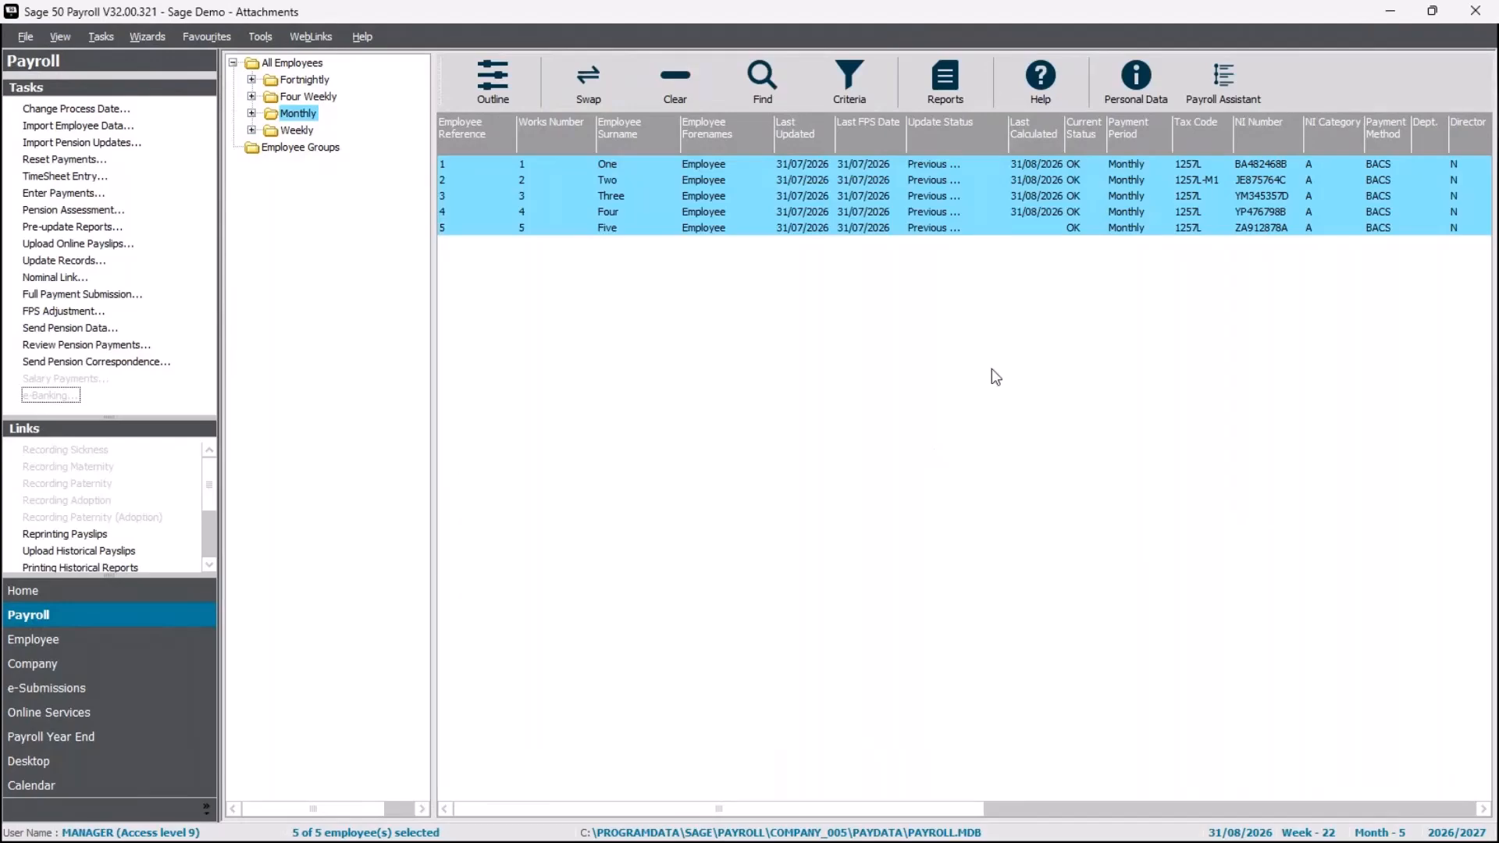
- Preview the Laser (2 per A4 sheet) payslips from the pre-update reports and examine the attachment deductions for the employees with references 1 to 3
left_click(85, 228)
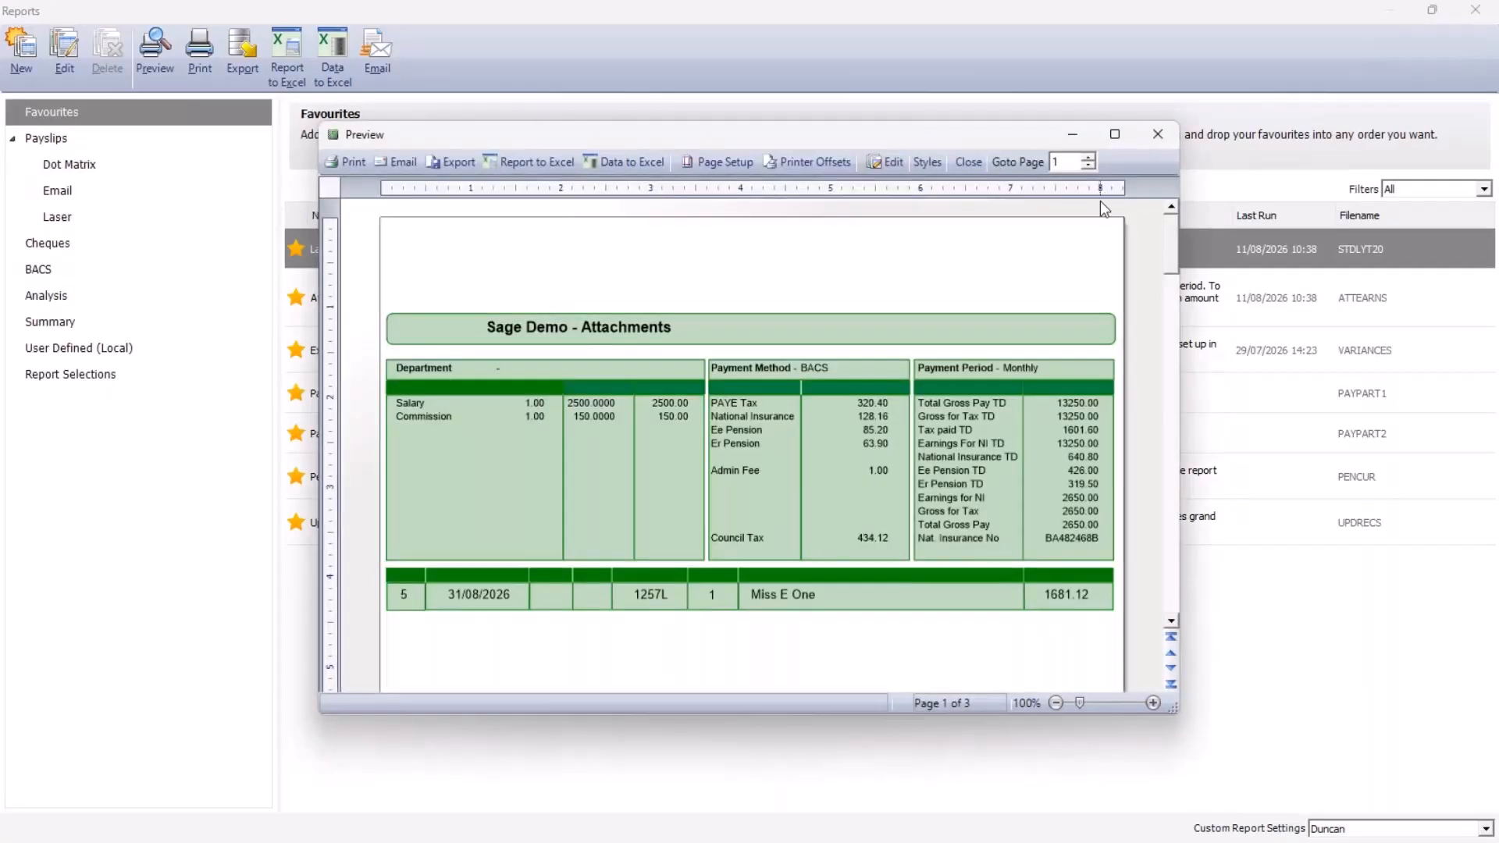
left_click(1109, 137)
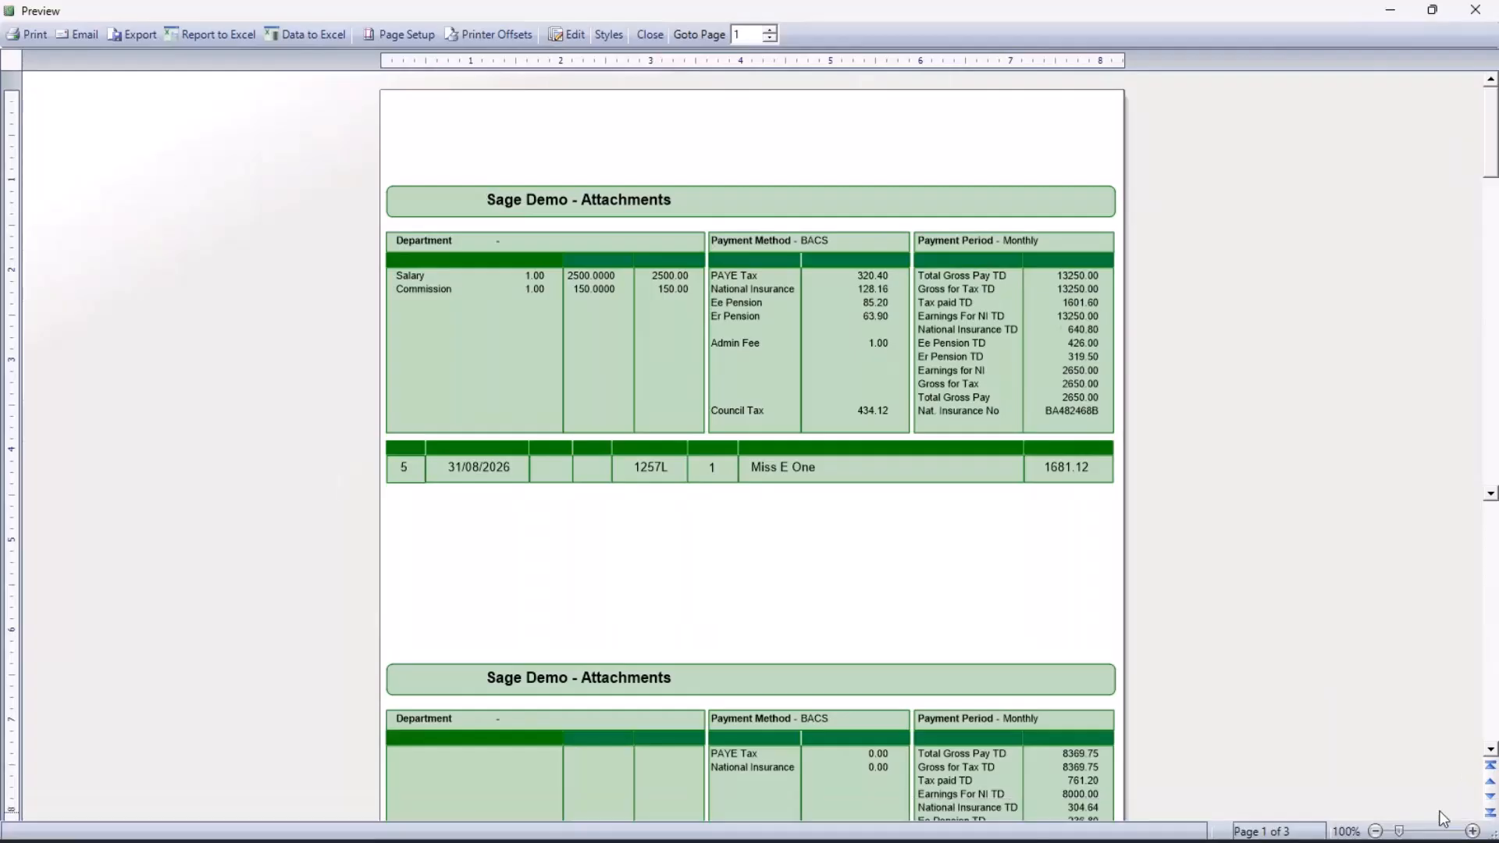
left_click(1448, 834)
left_click(1448, 834)
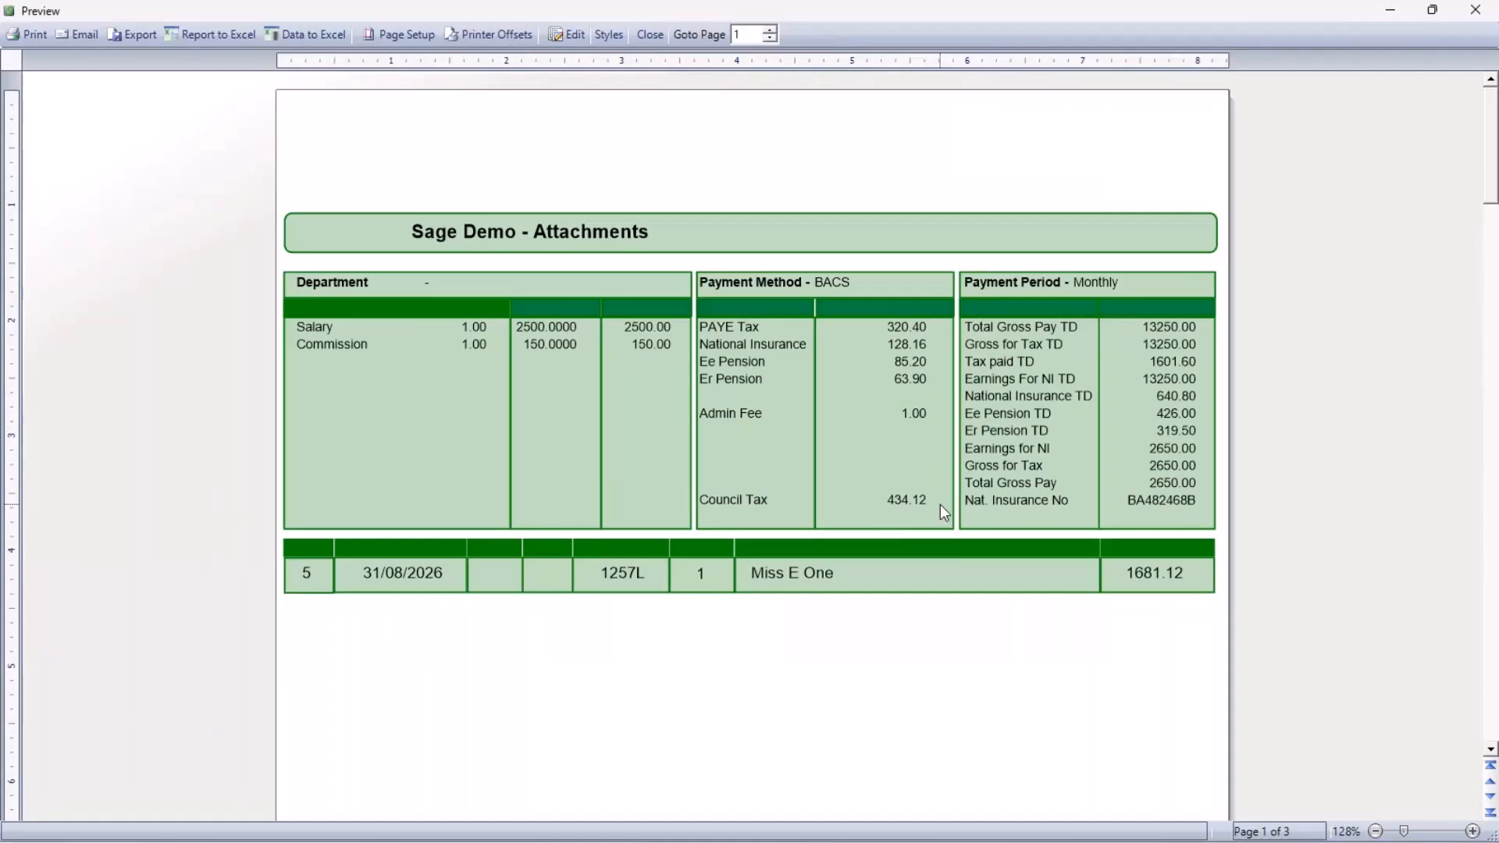
scroll(941, 505, "down", 8)
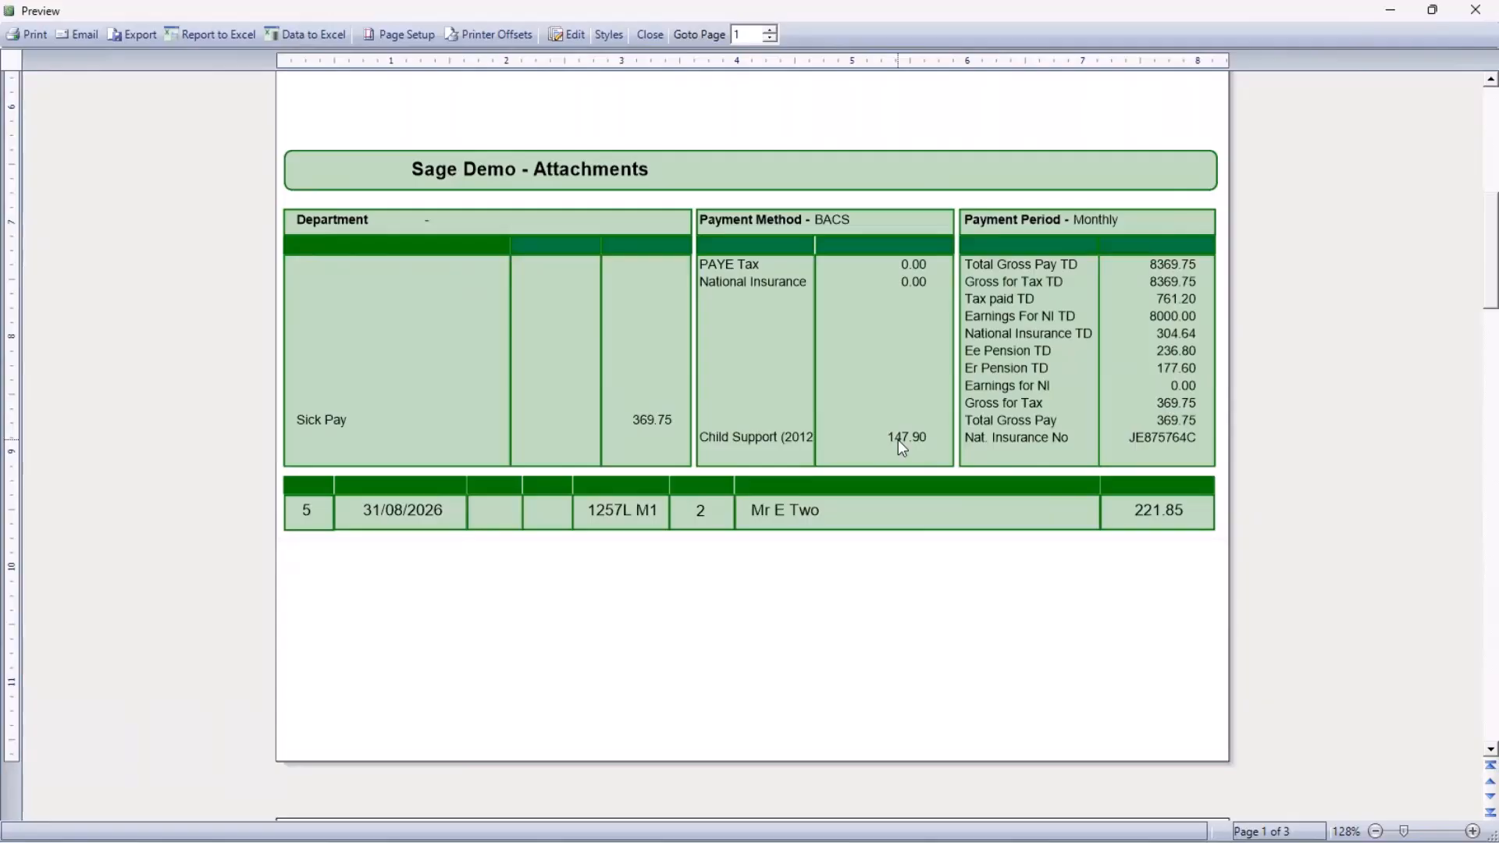
scroll(902, 445, "down", 4)
scroll(845, 645, "down", 4)
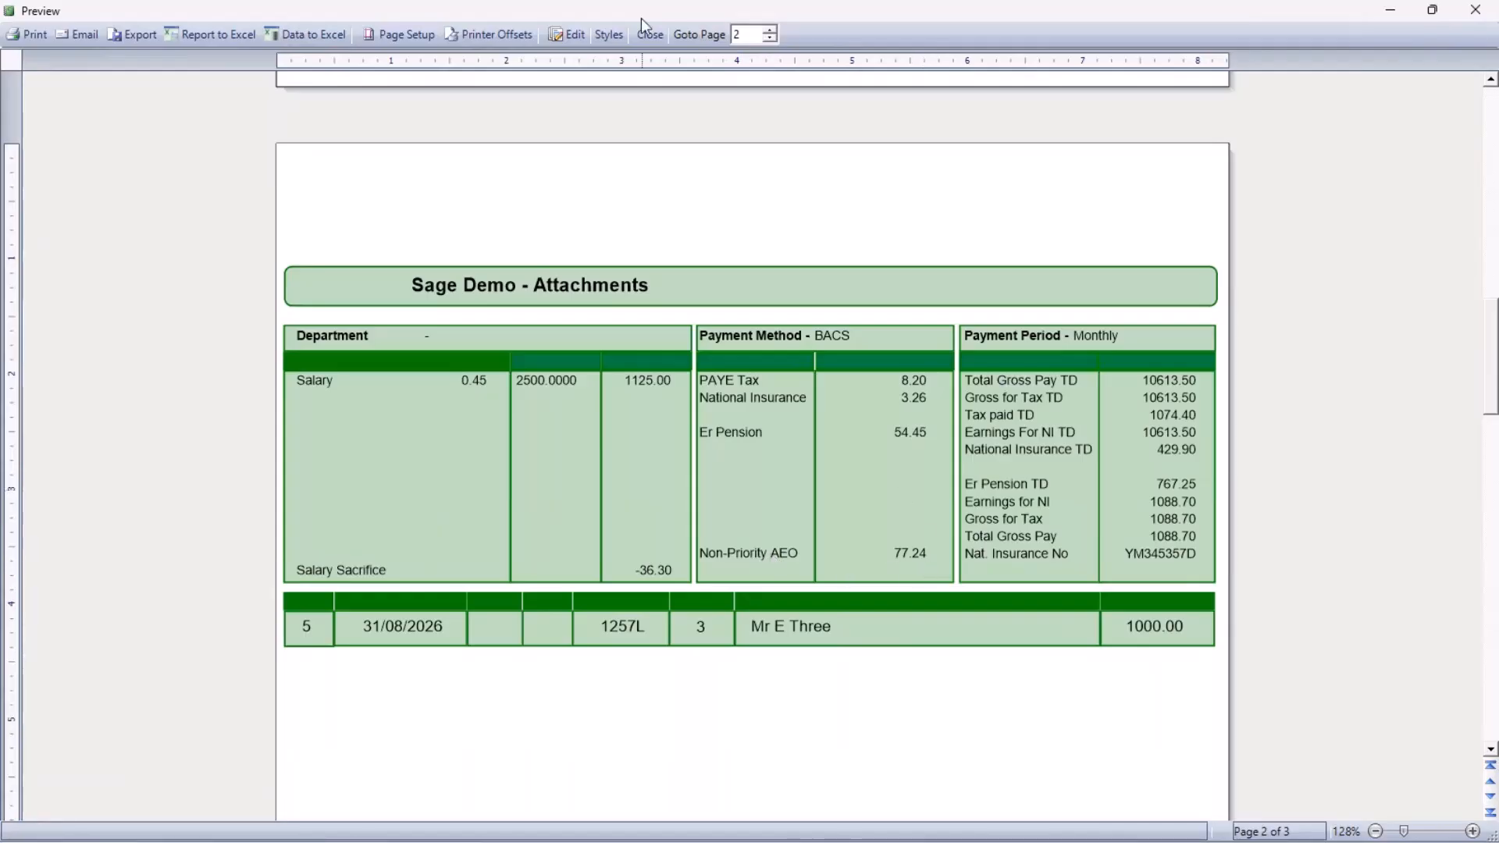
left_click(645, 41)
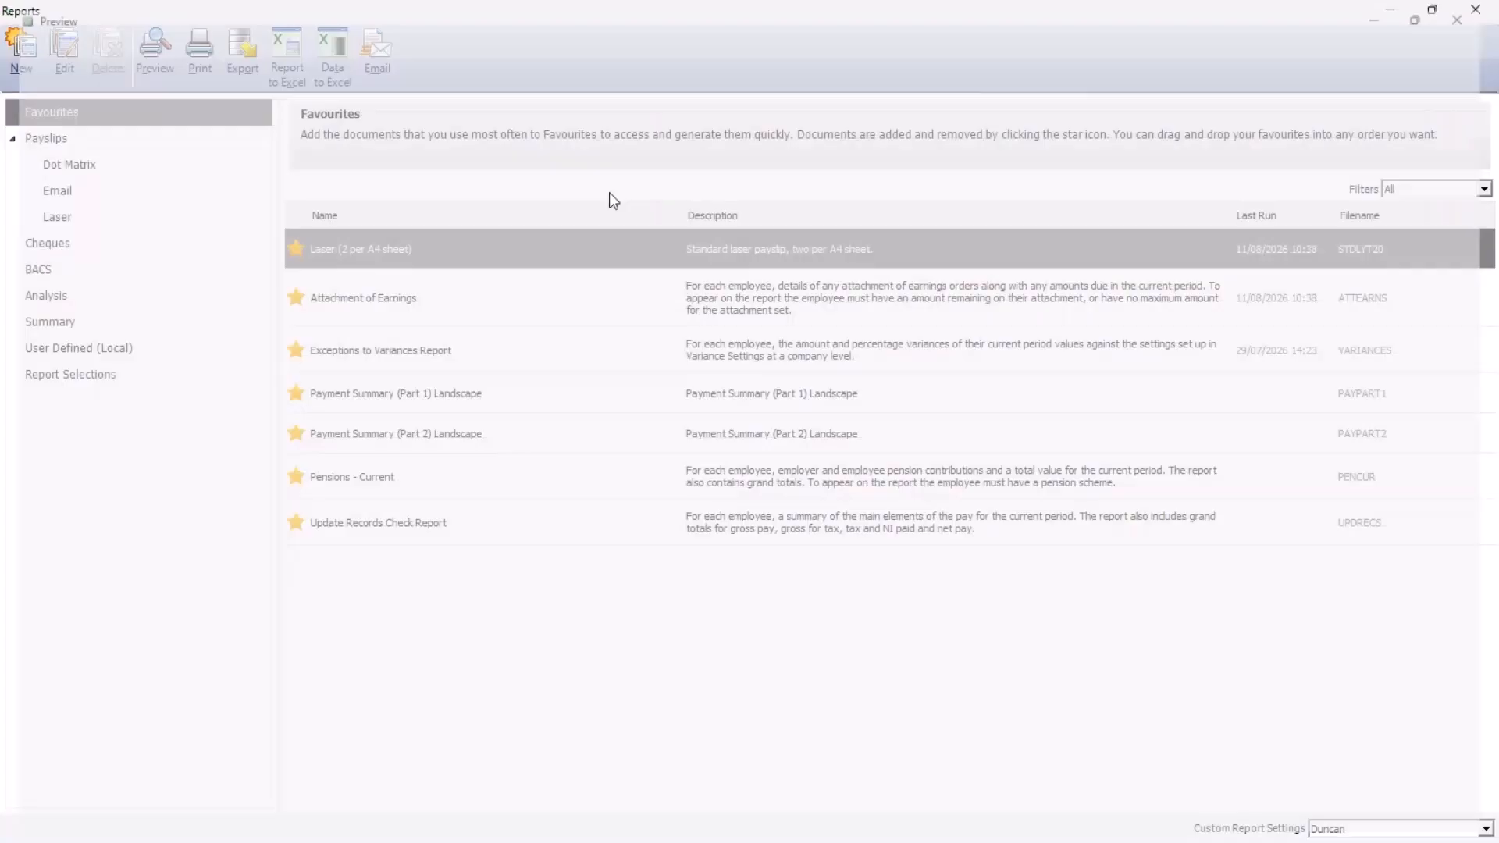
- Preview the Attachment of Earnings report from the Summary reports, examine each employee's order details, and close the reports
left_click(365, 301)
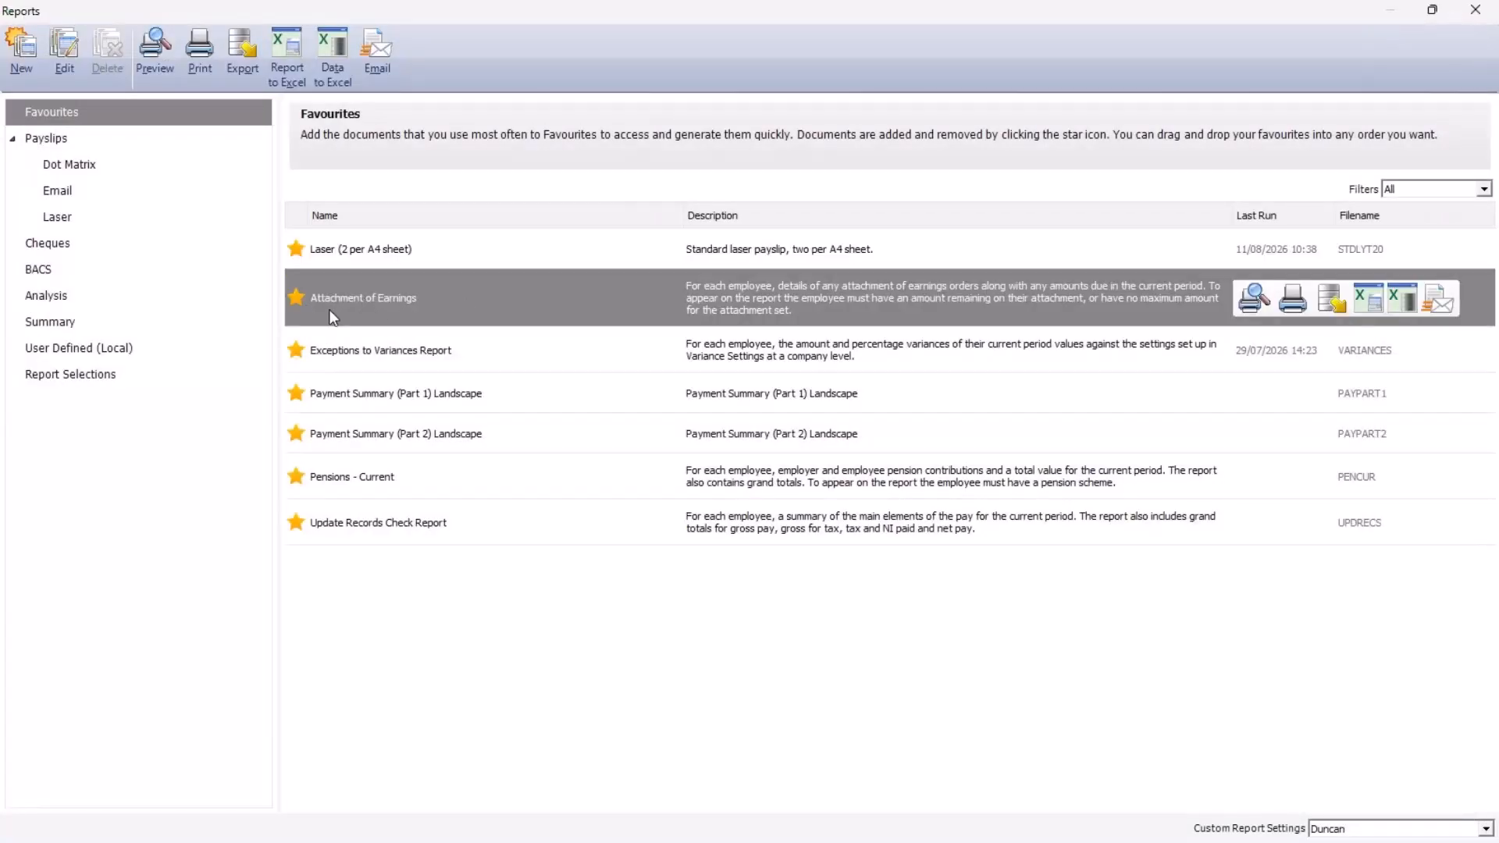
left_click(47, 323)
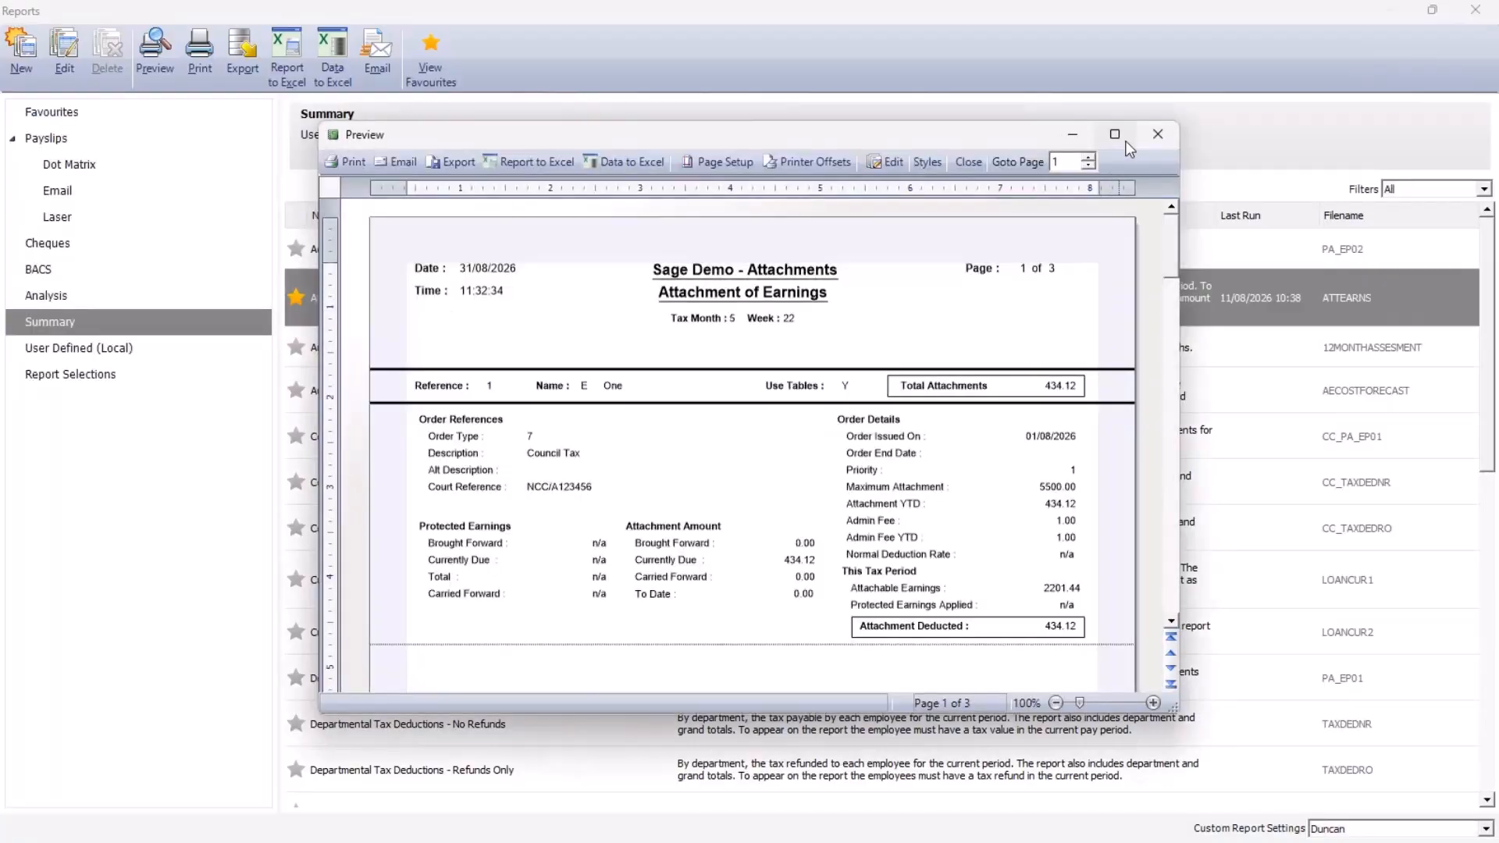
left_click(1125, 141)
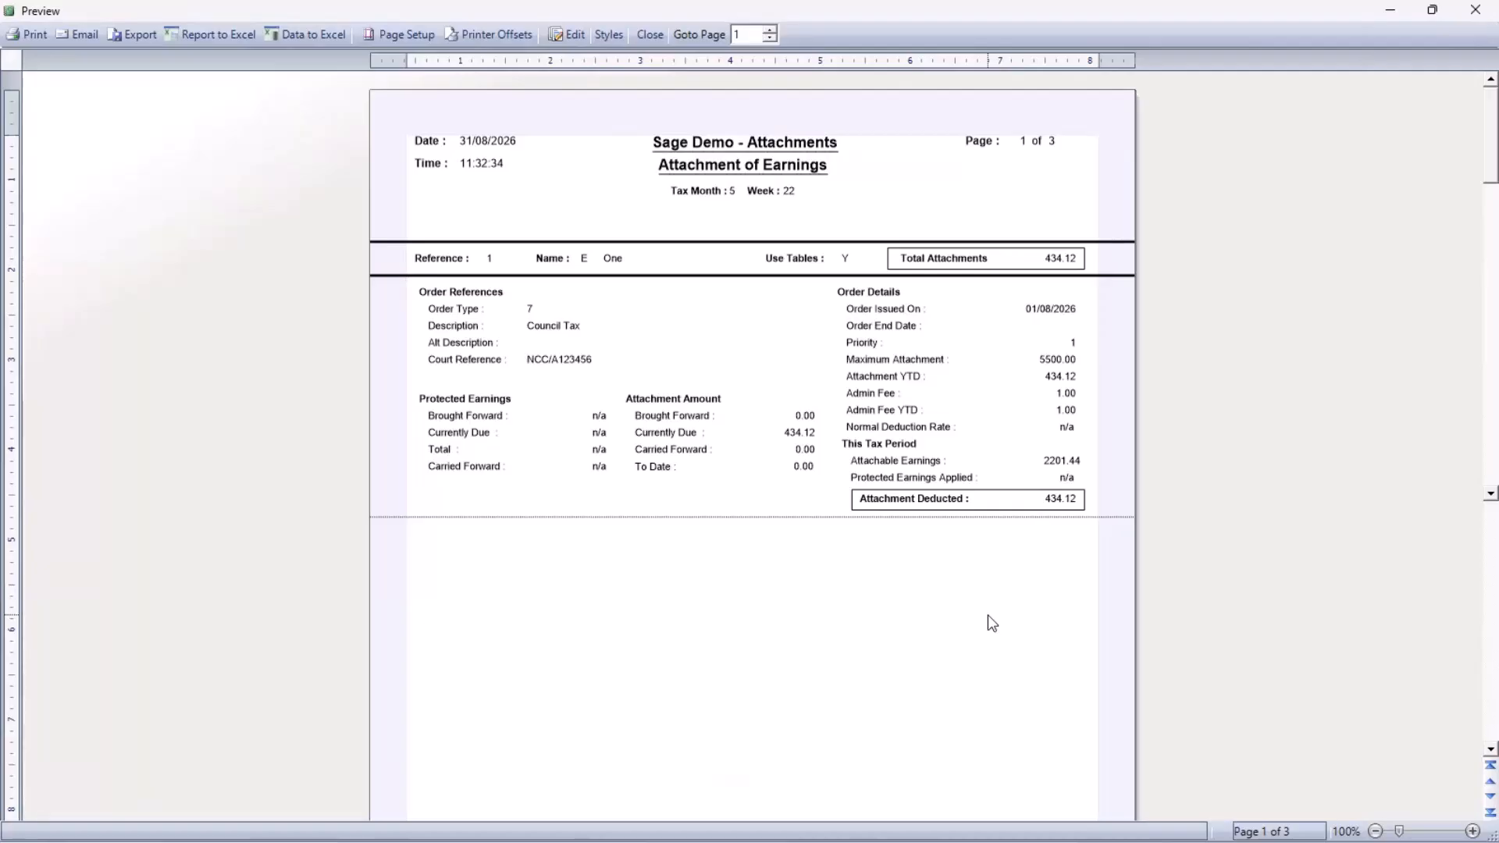
scroll(987, 615, "down", 10)
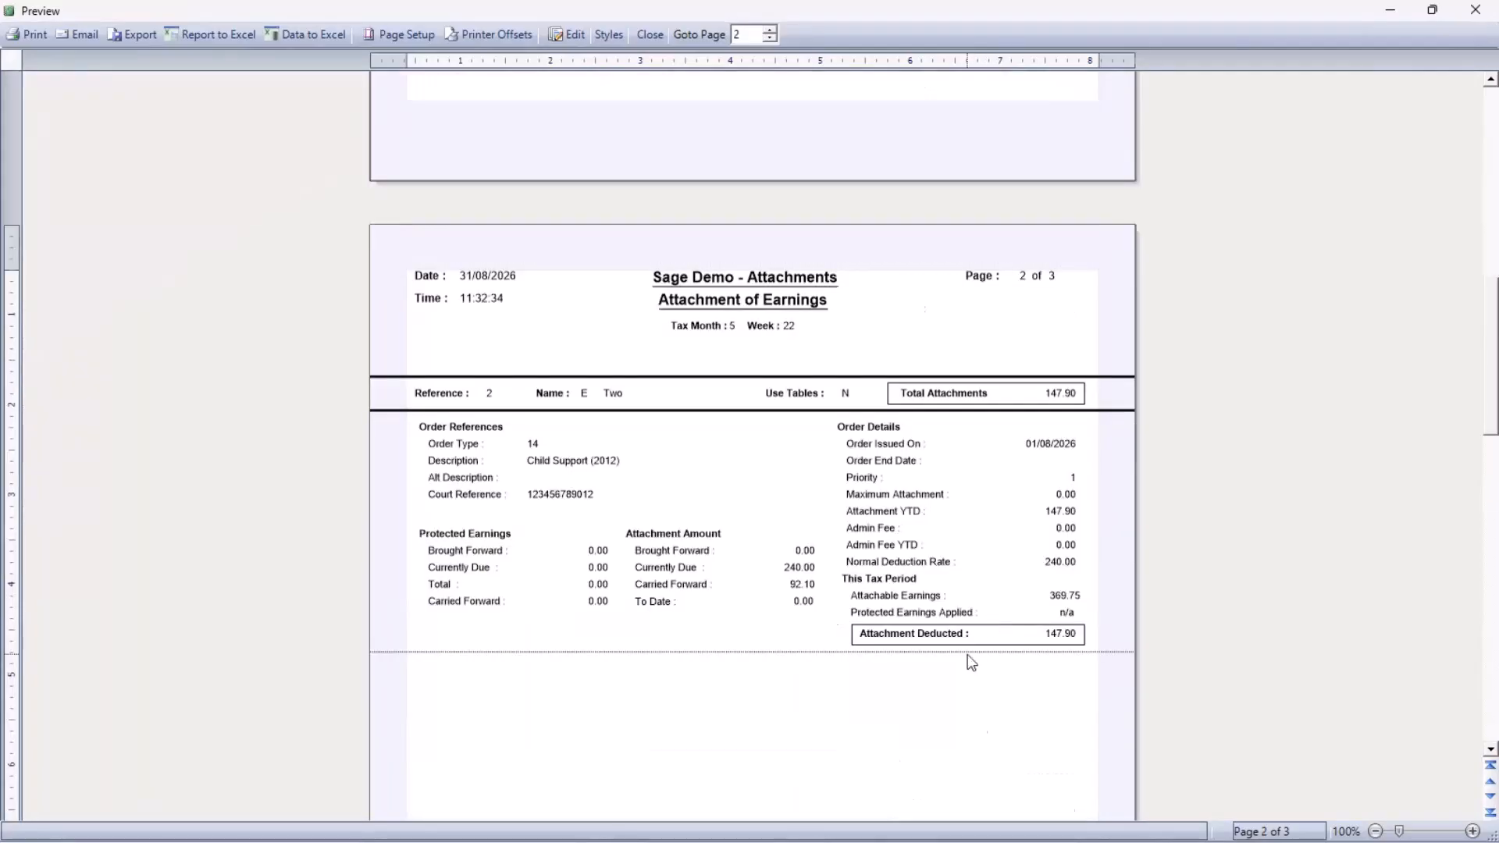
scroll(970, 662, "down", 3)
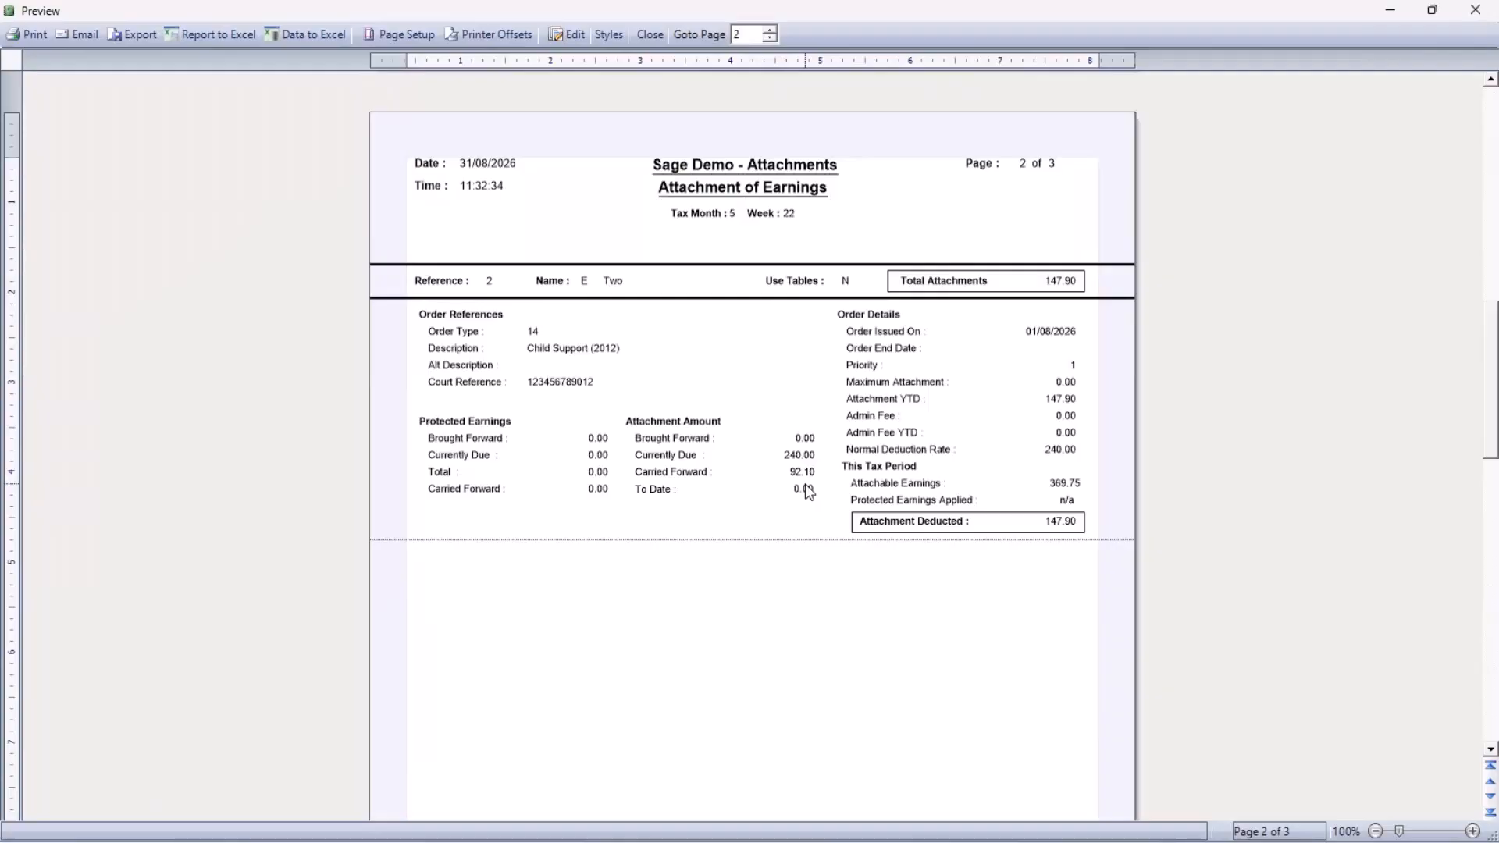
scroll(875, 566, "down", 15)
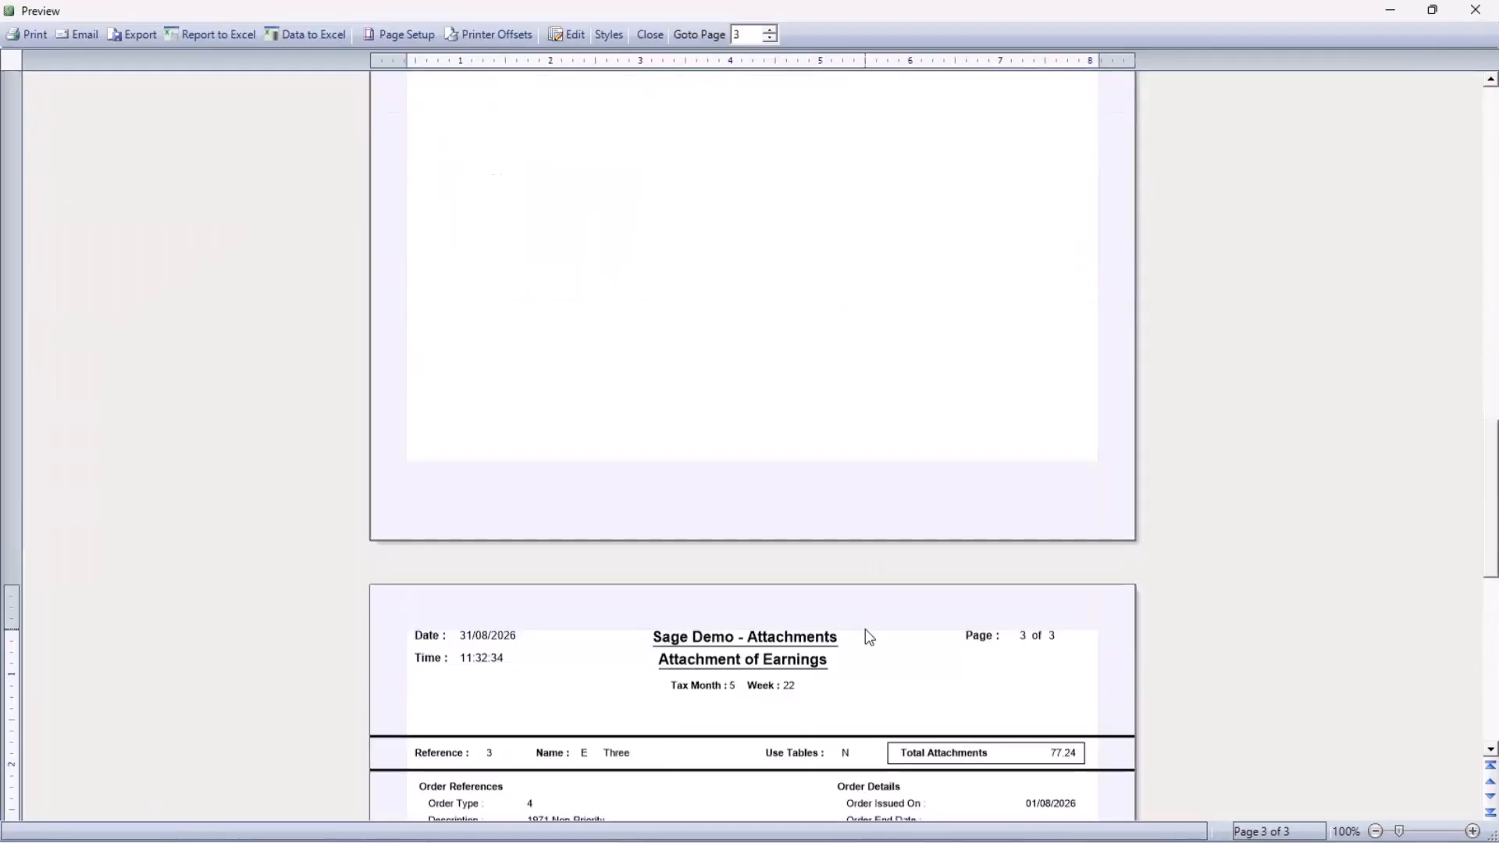
scroll(866, 628, "down", 9)
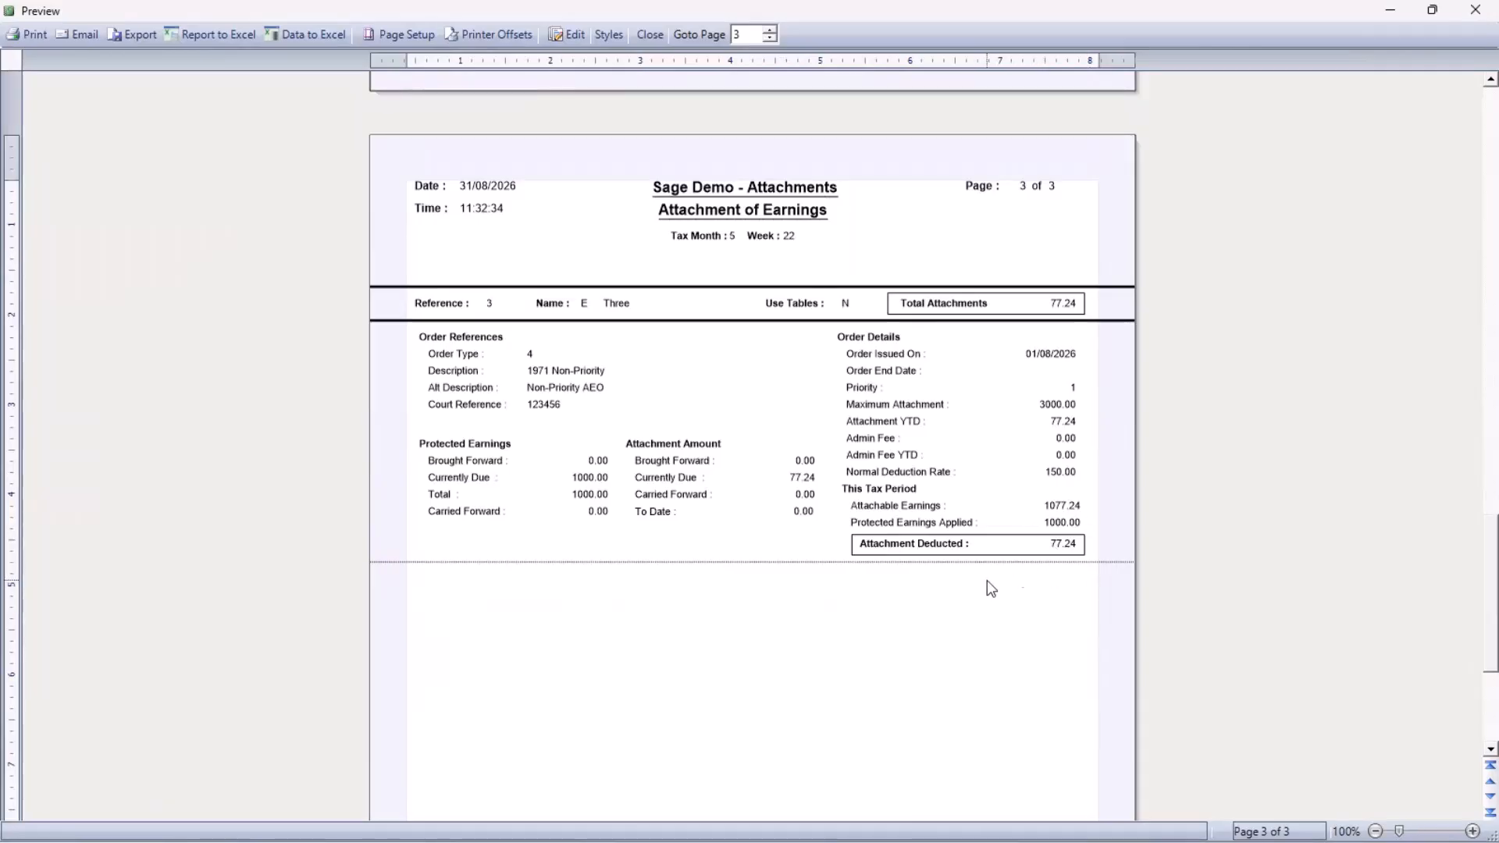
left_click(650, 34)
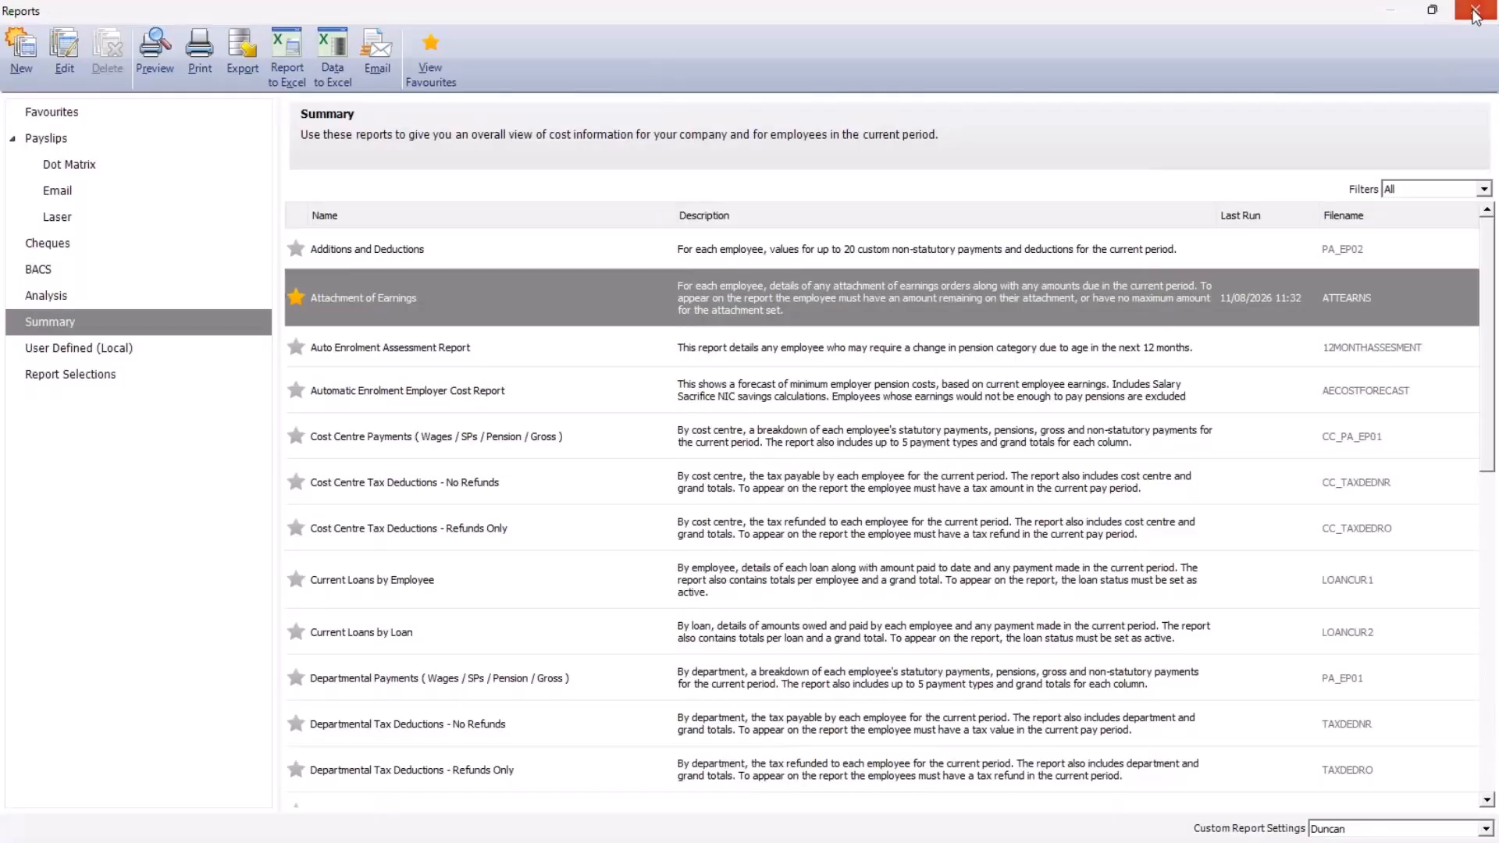
left_click(1472, 10)
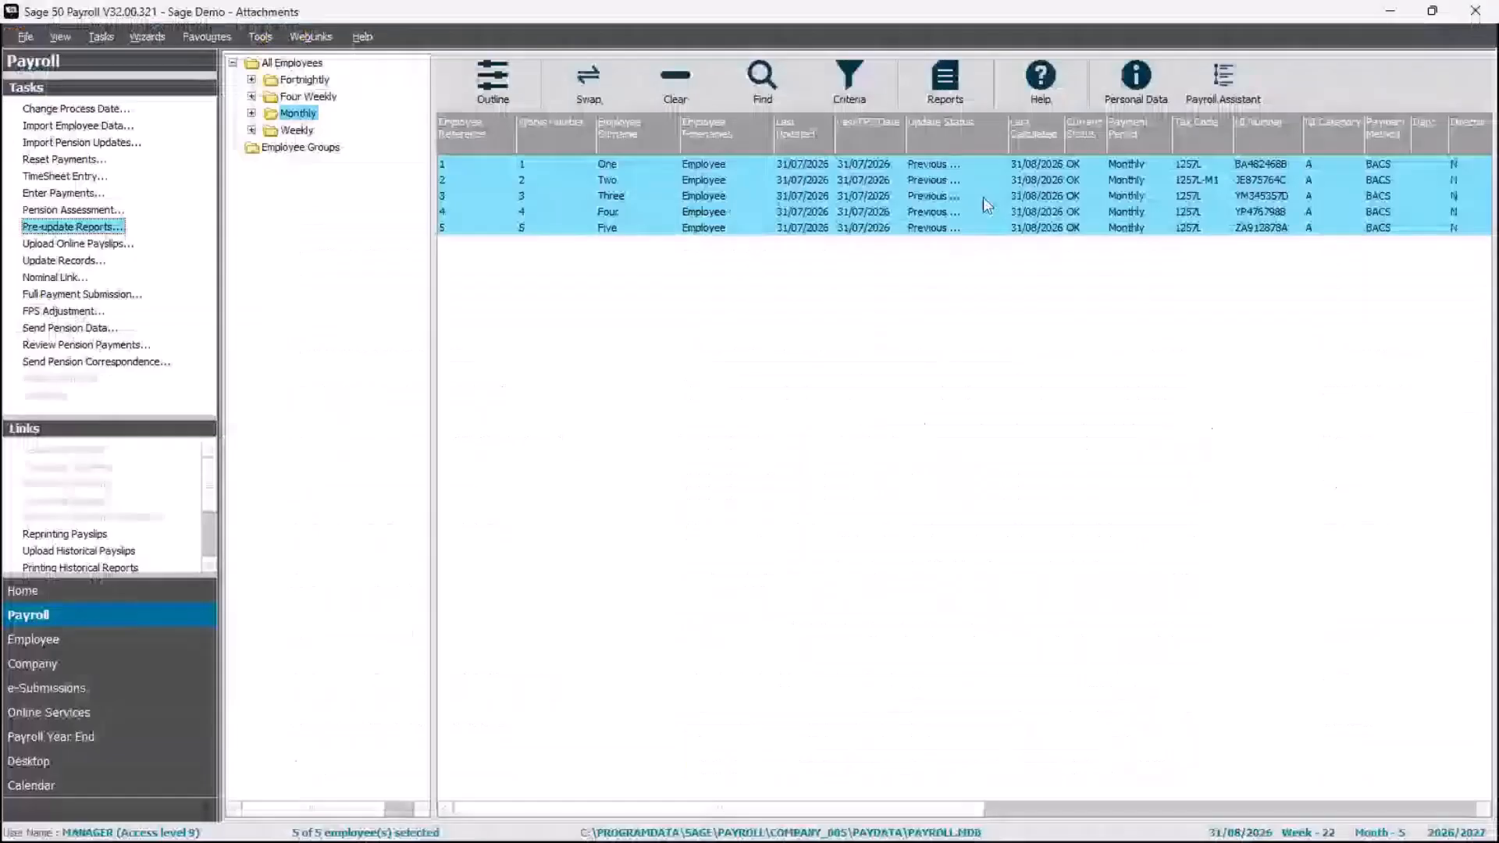
- Update the payroll records of all five monthly employees for the current period
left_click(75, 262)
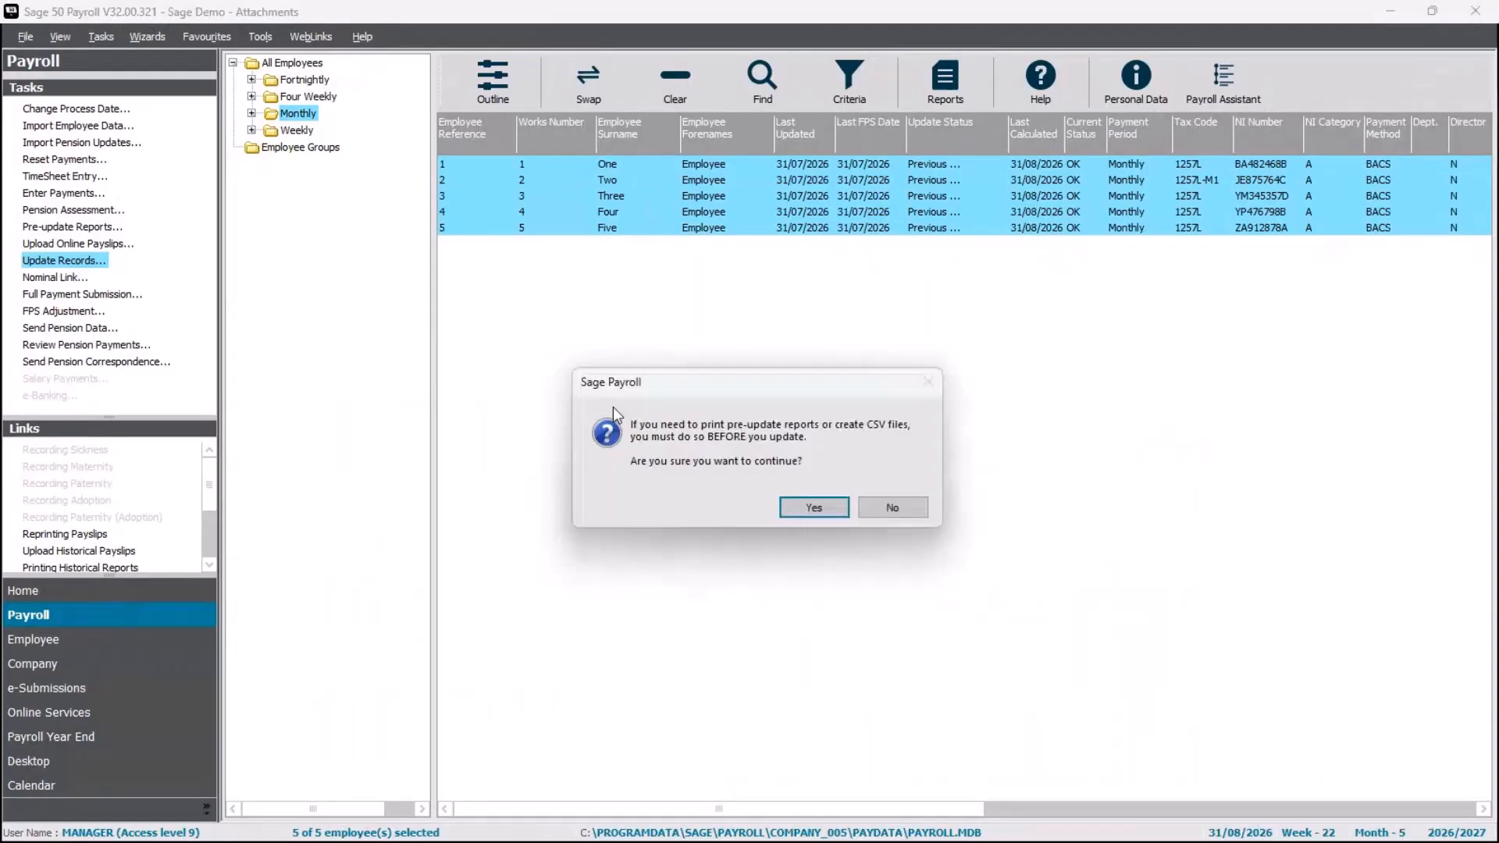
left_click(805, 507)
left_click(845, 570)
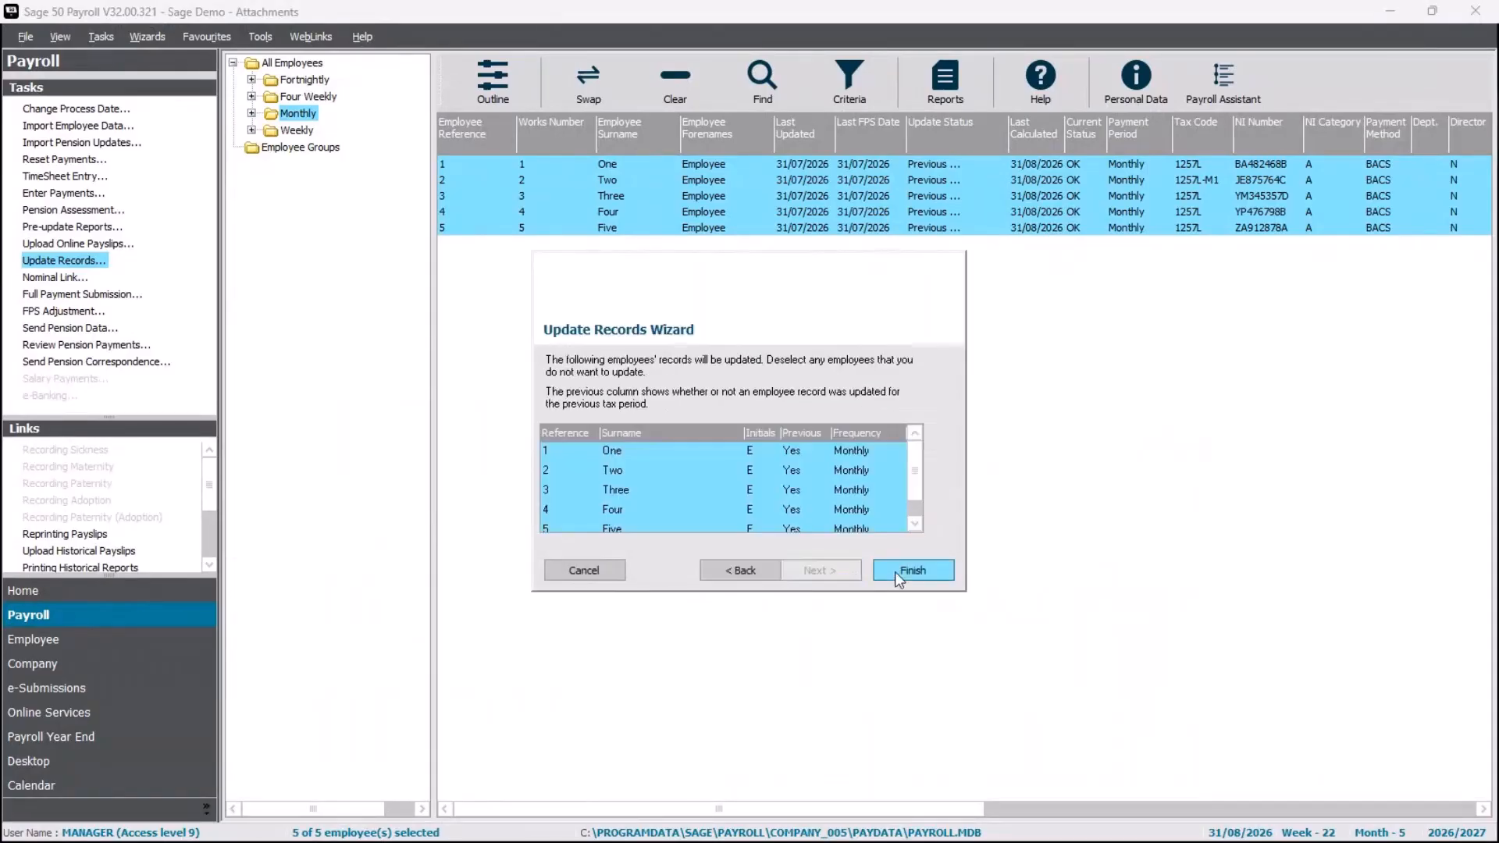
left_click(897, 571)
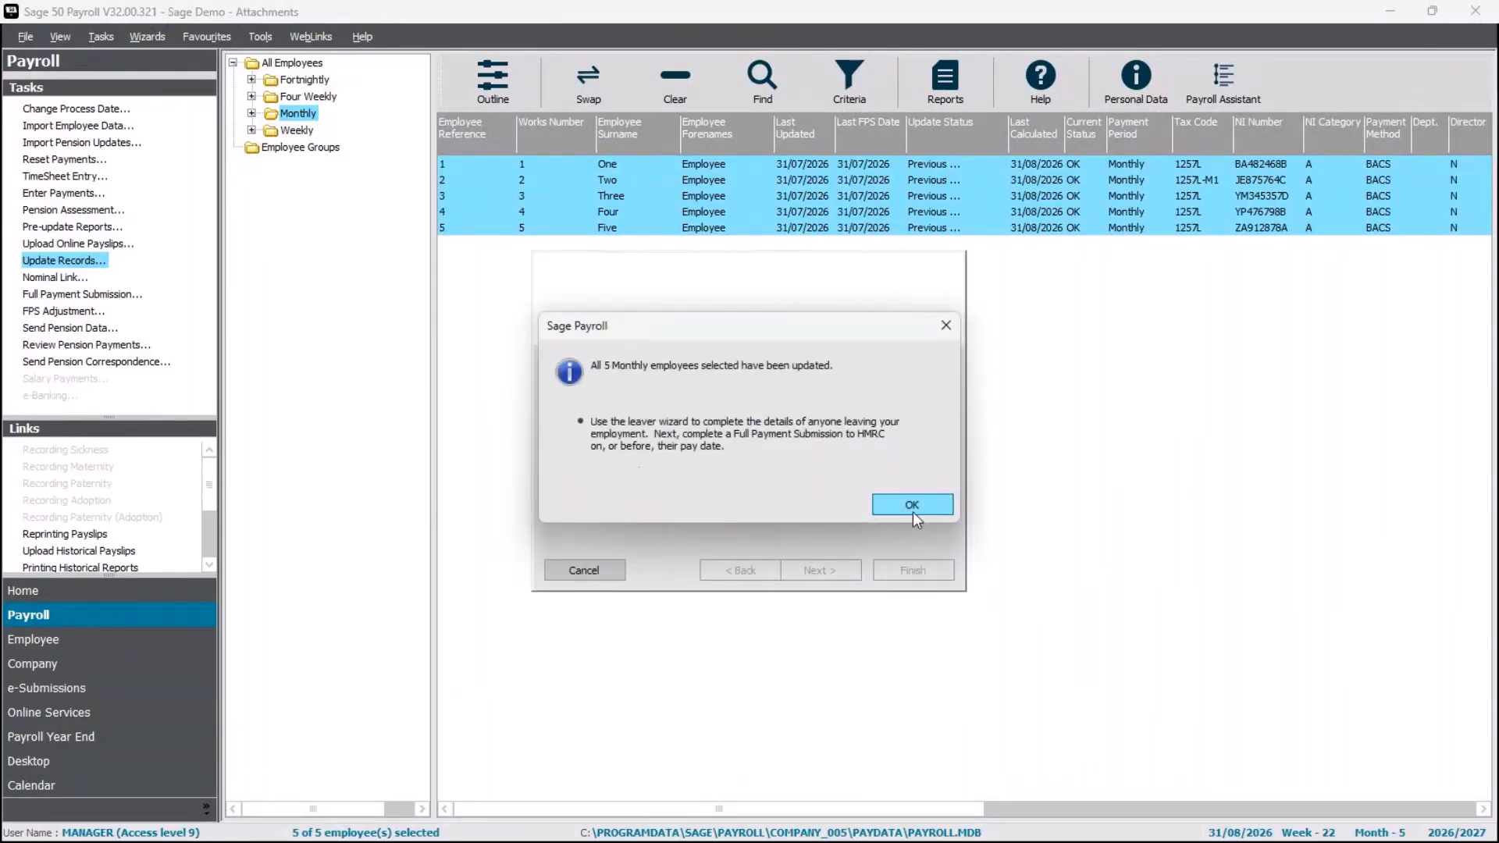
left_click(910, 507)
- Change the process date to 30/09/2026
left_click(76, 108)
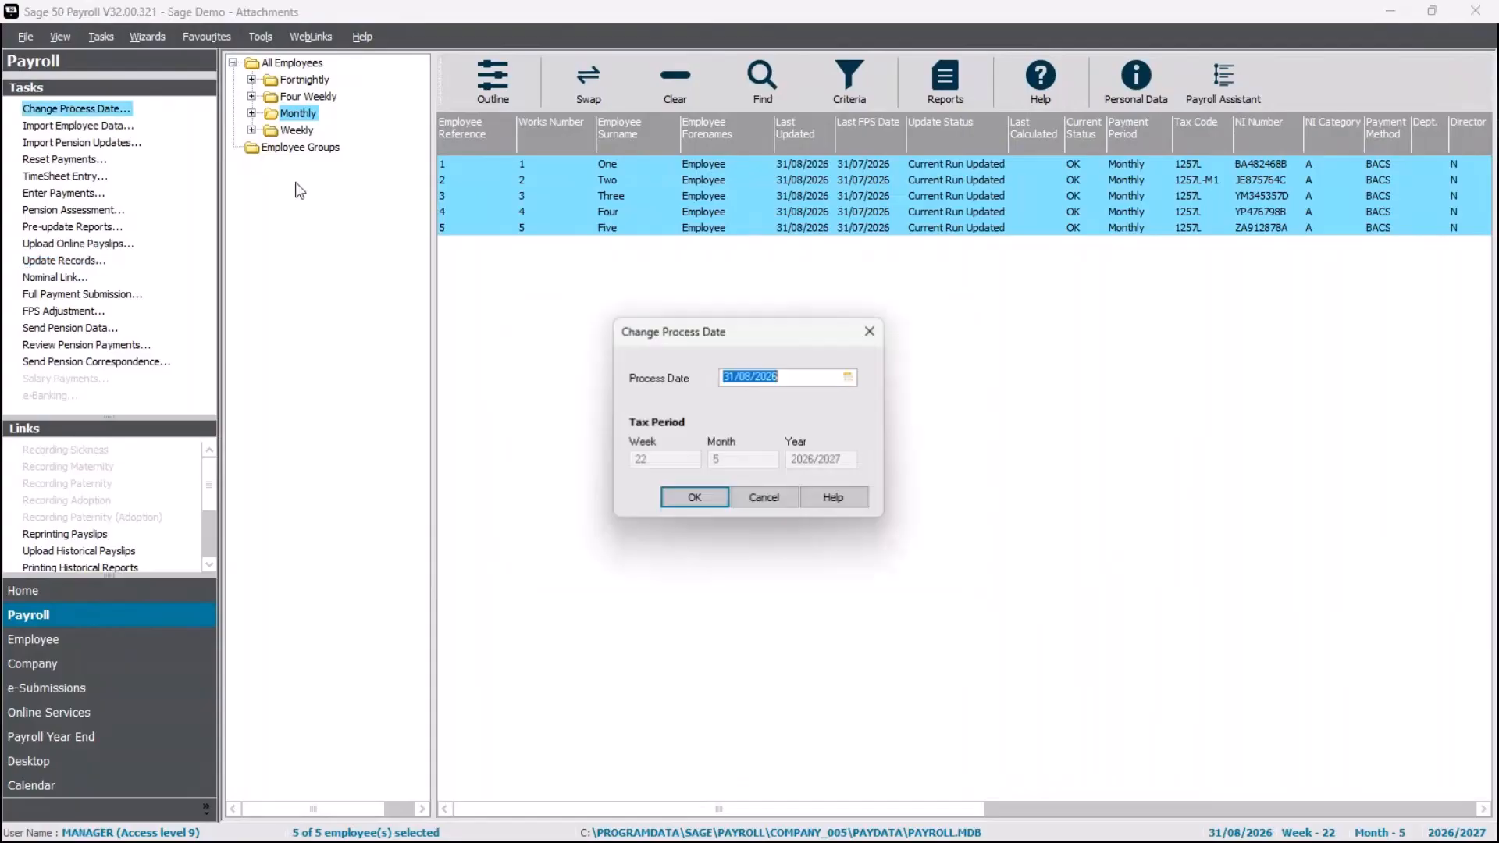
left_click(851, 378)
left_click(864, 398)
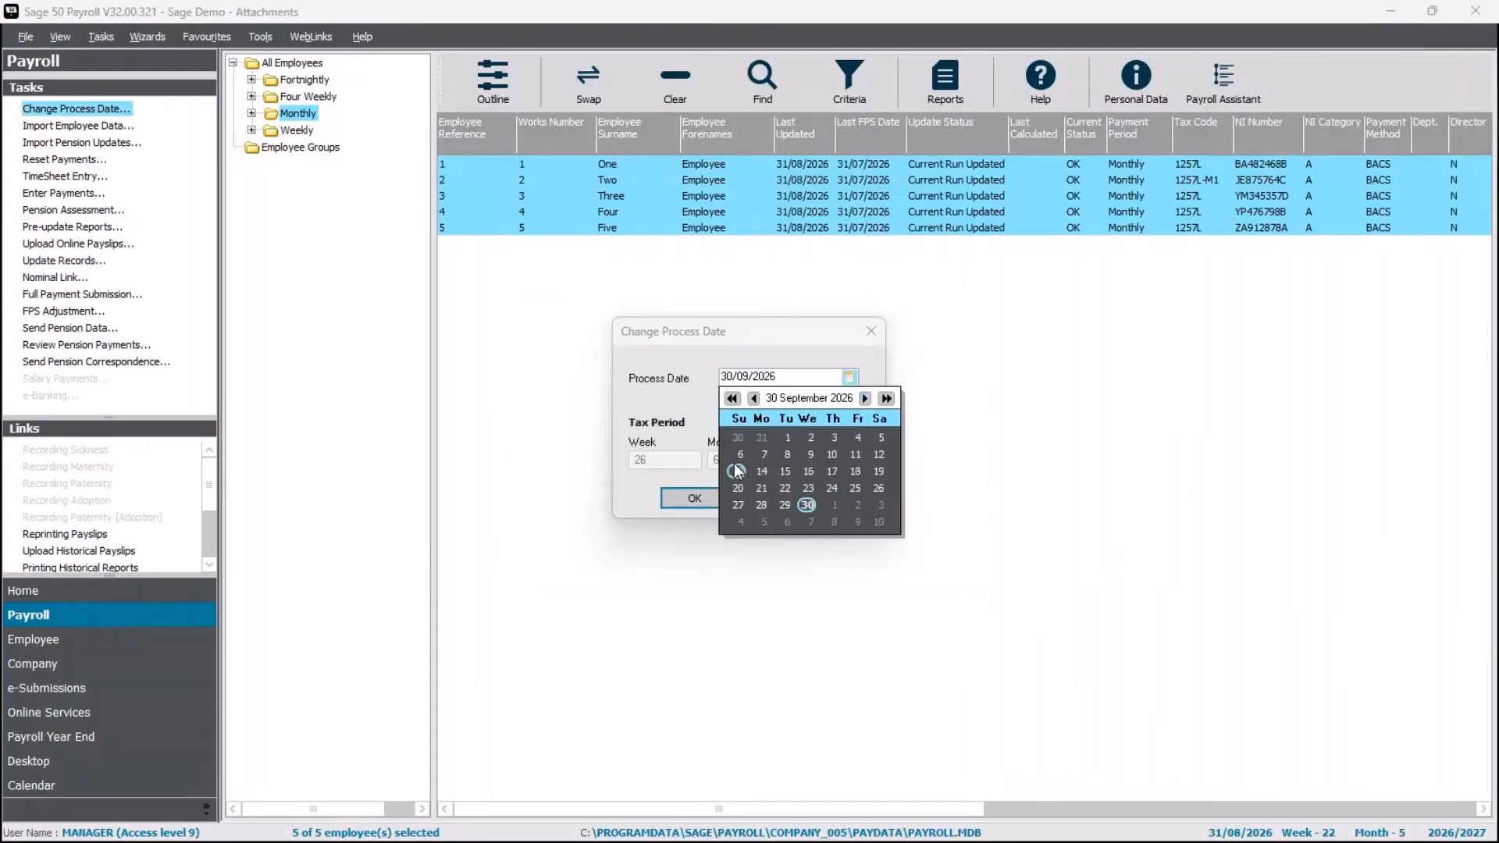
left_click(811, 506)
left_click(698, 501)
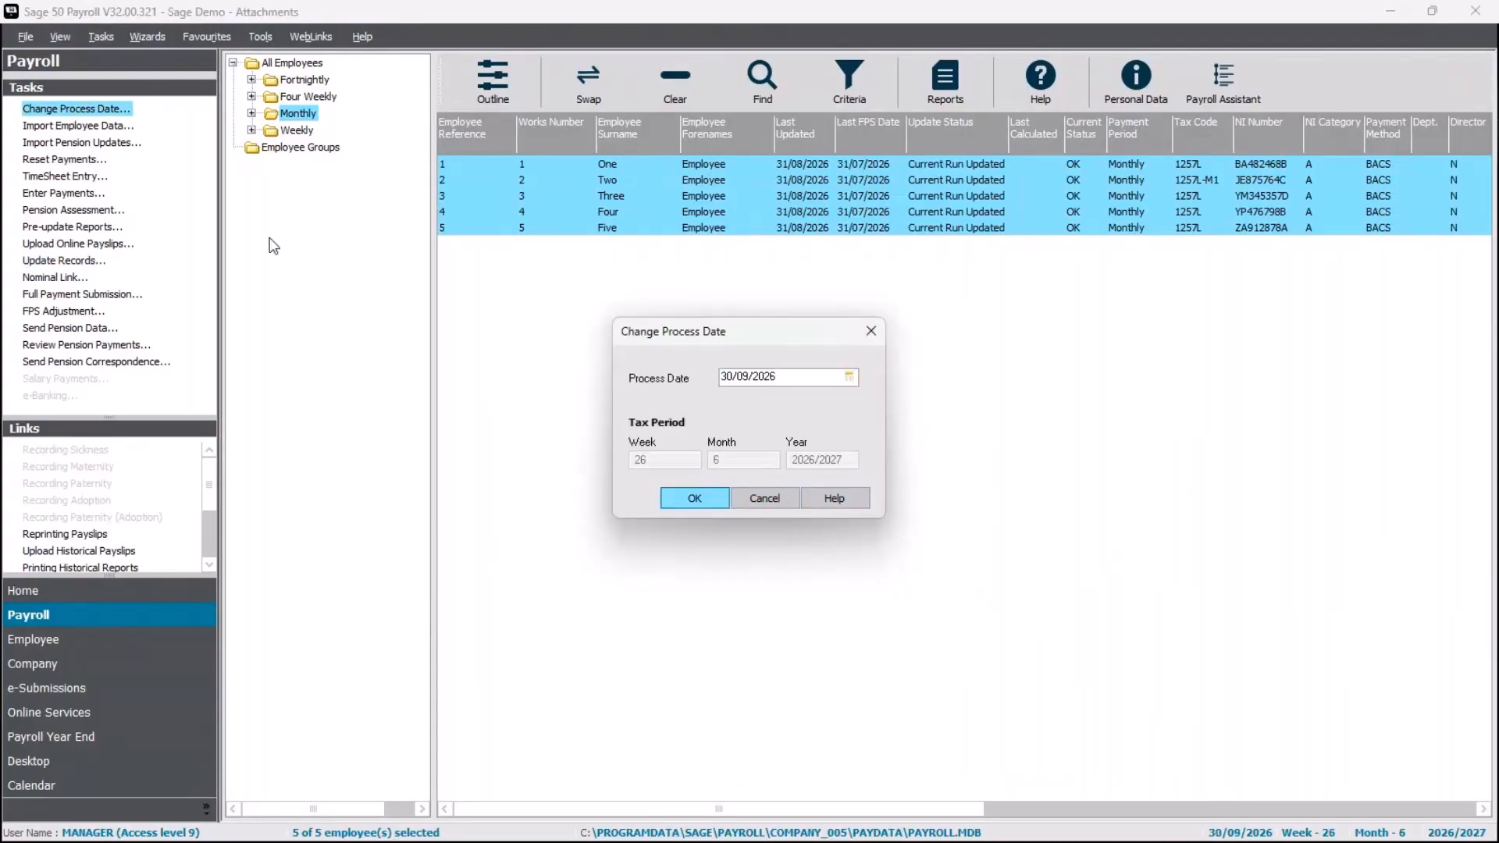
- Start entering payments for the monthly employees, check the Council Tax attachment for employee reference 1, and save the payment
left_click(64, 193)
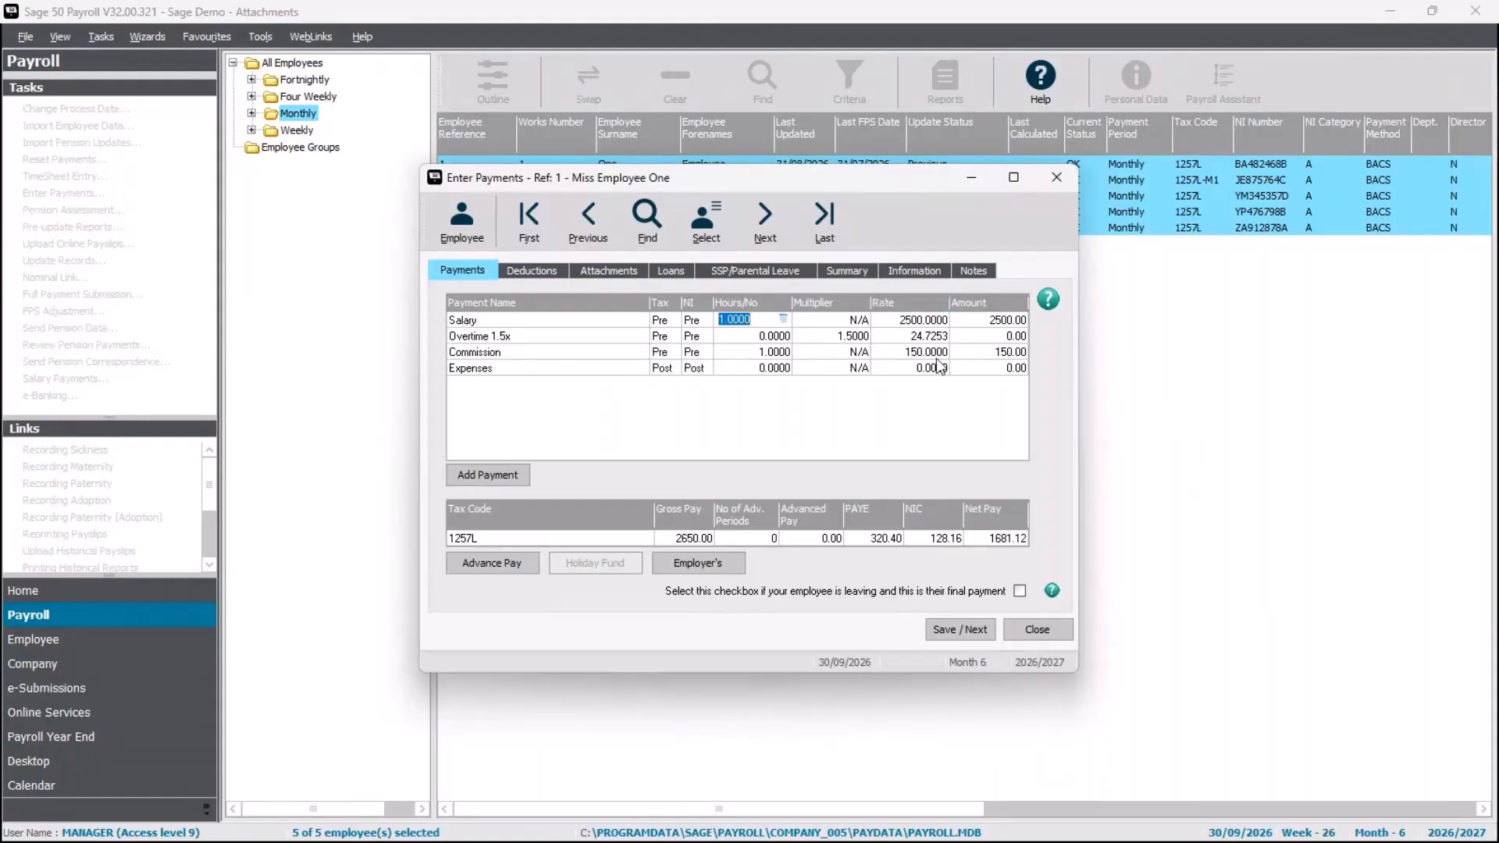
left_click(638, 272)
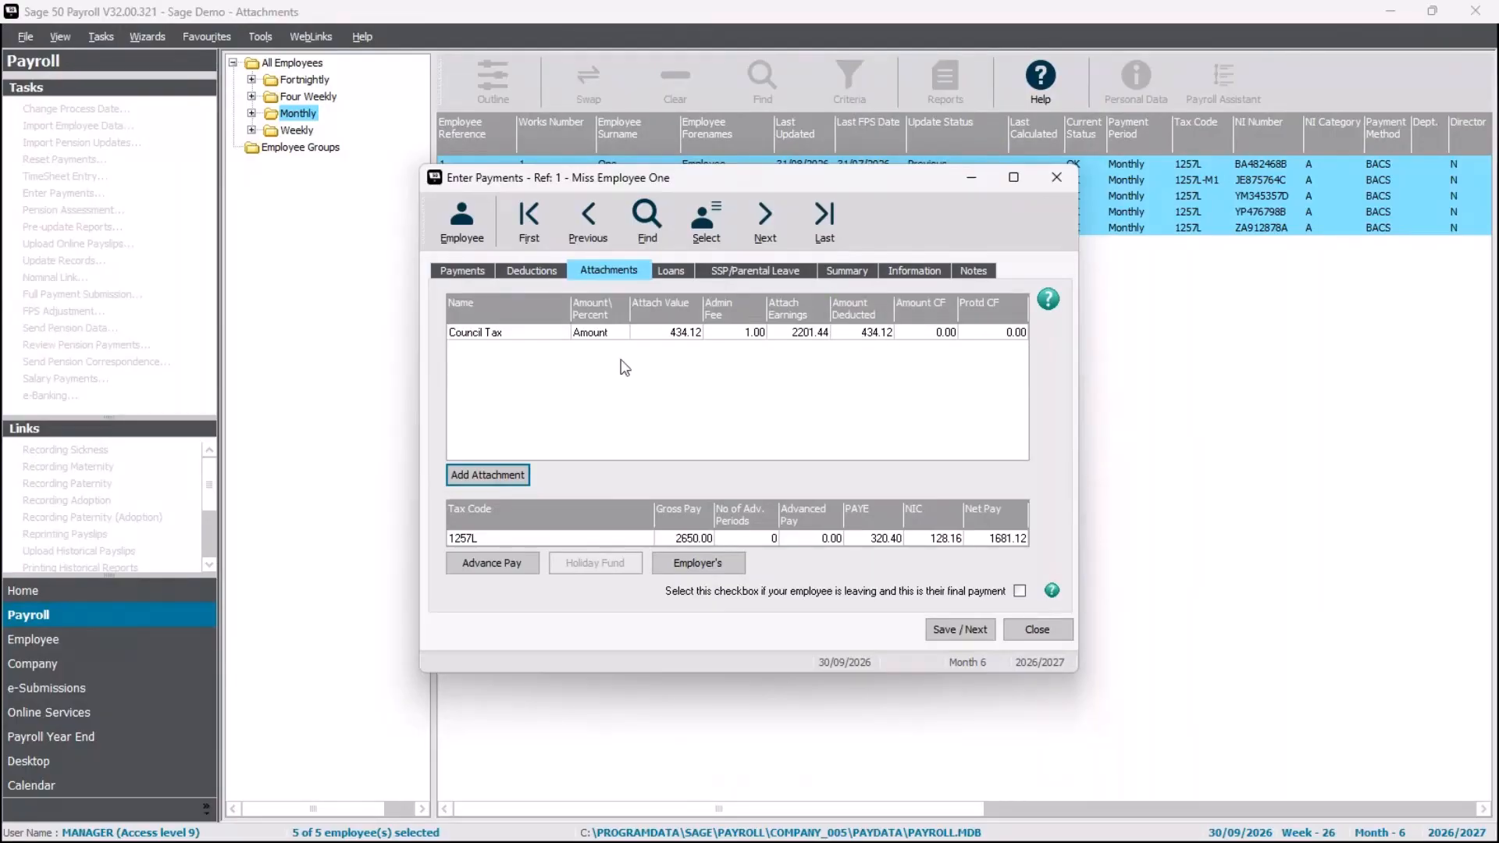
left_click(969, 633)
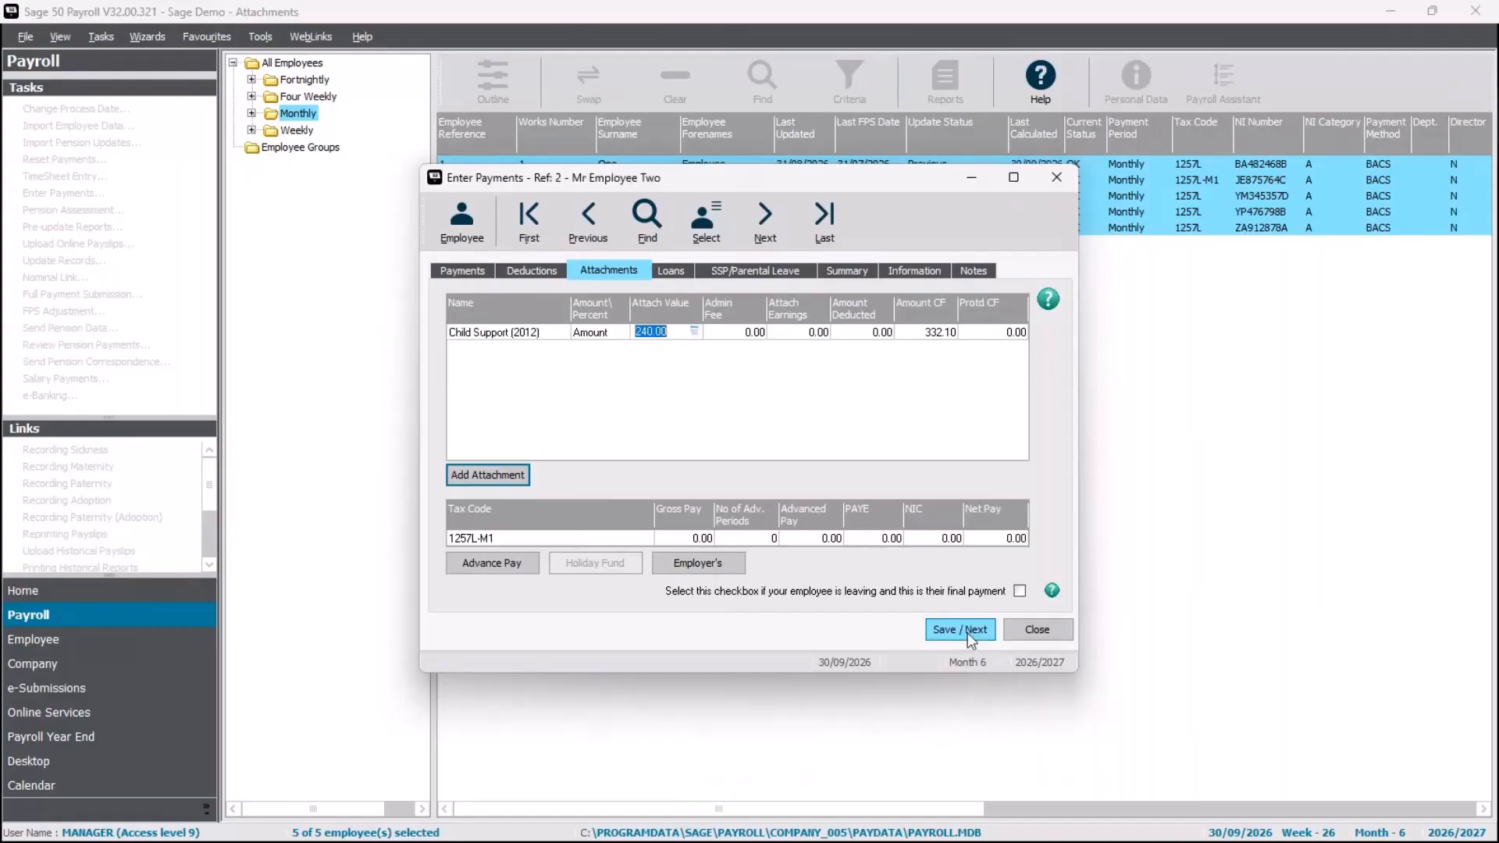
- Set the Salary hours/number for employee reference 2 to 1, check the Child Support (2012) deduction, and save the payment
left_click(472, 269)
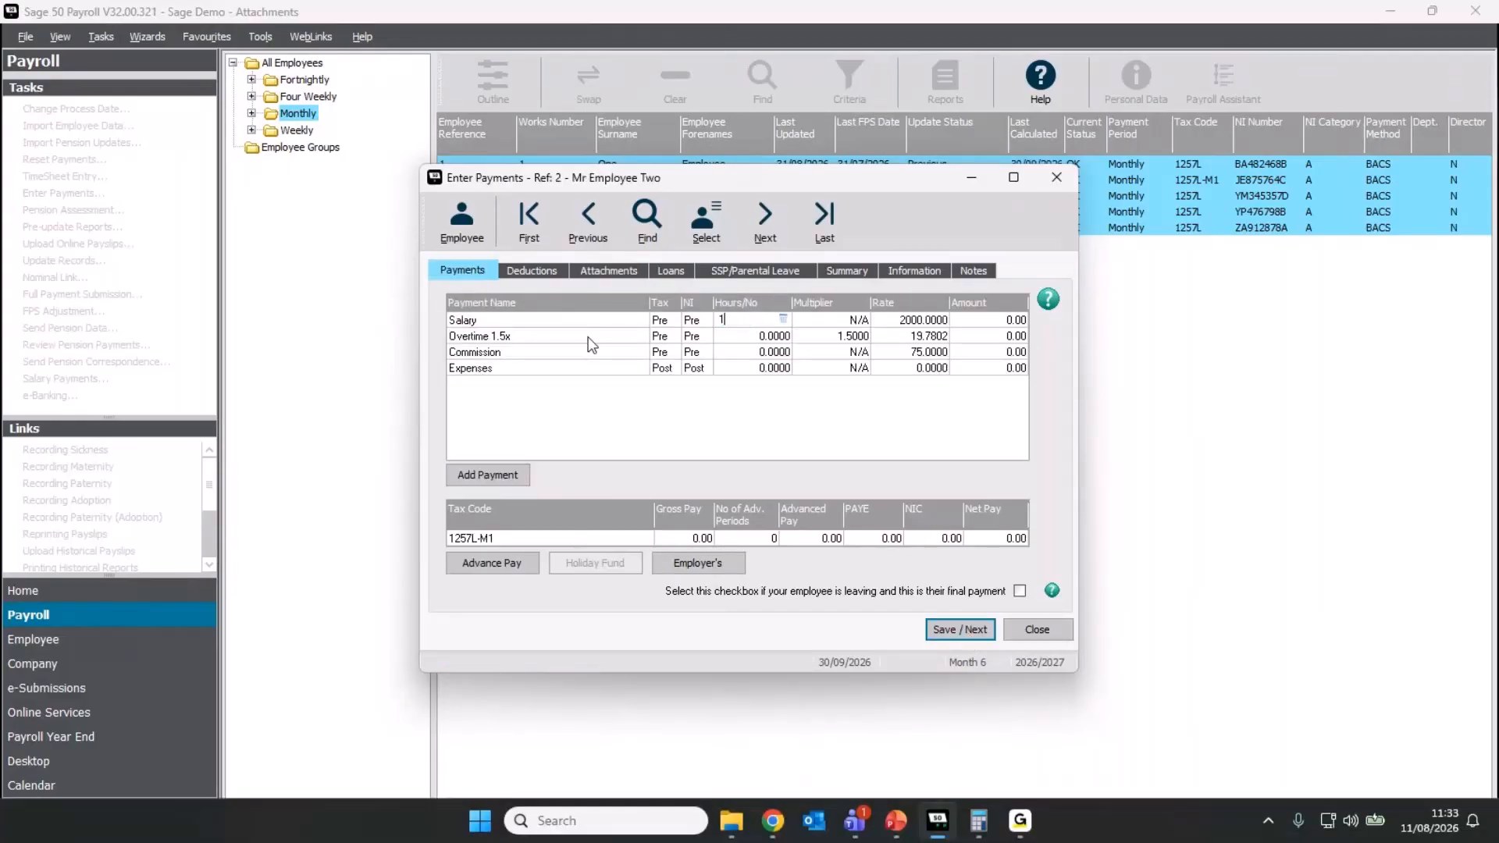
key("Tab")
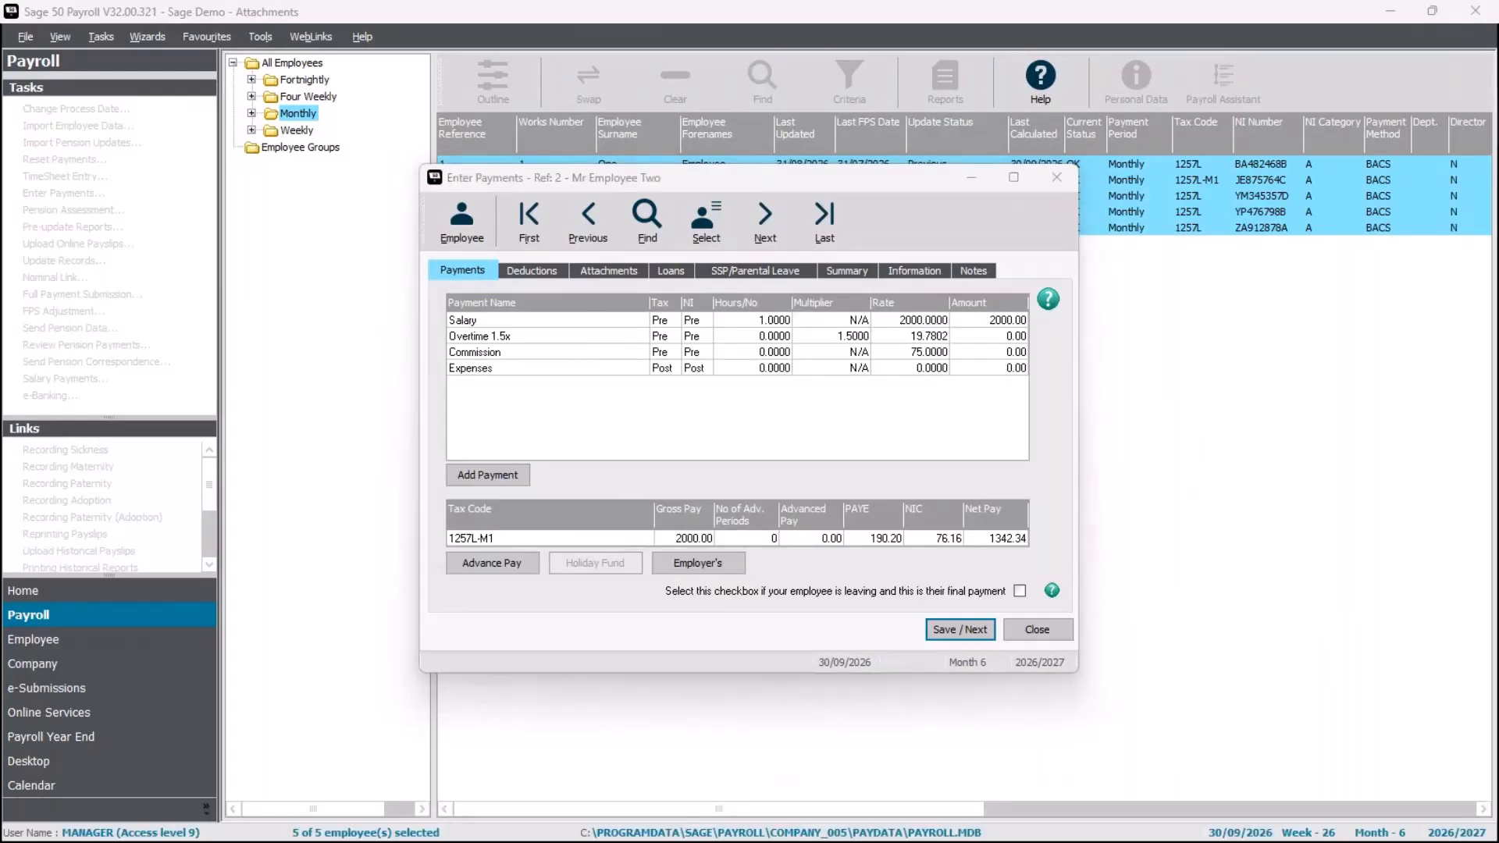
left_click(559, 384)
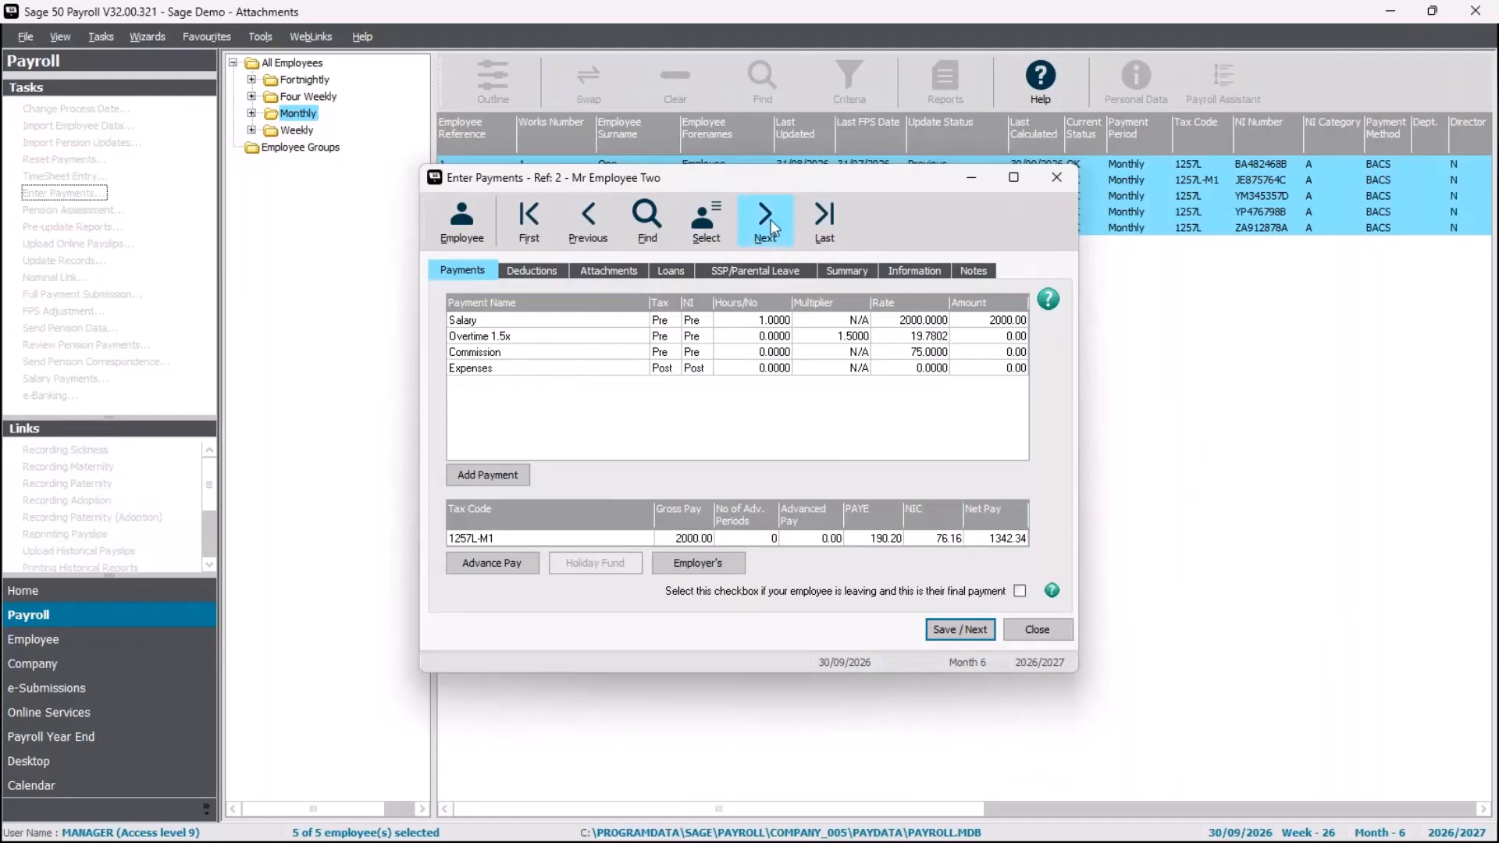
left_click(609, 271)
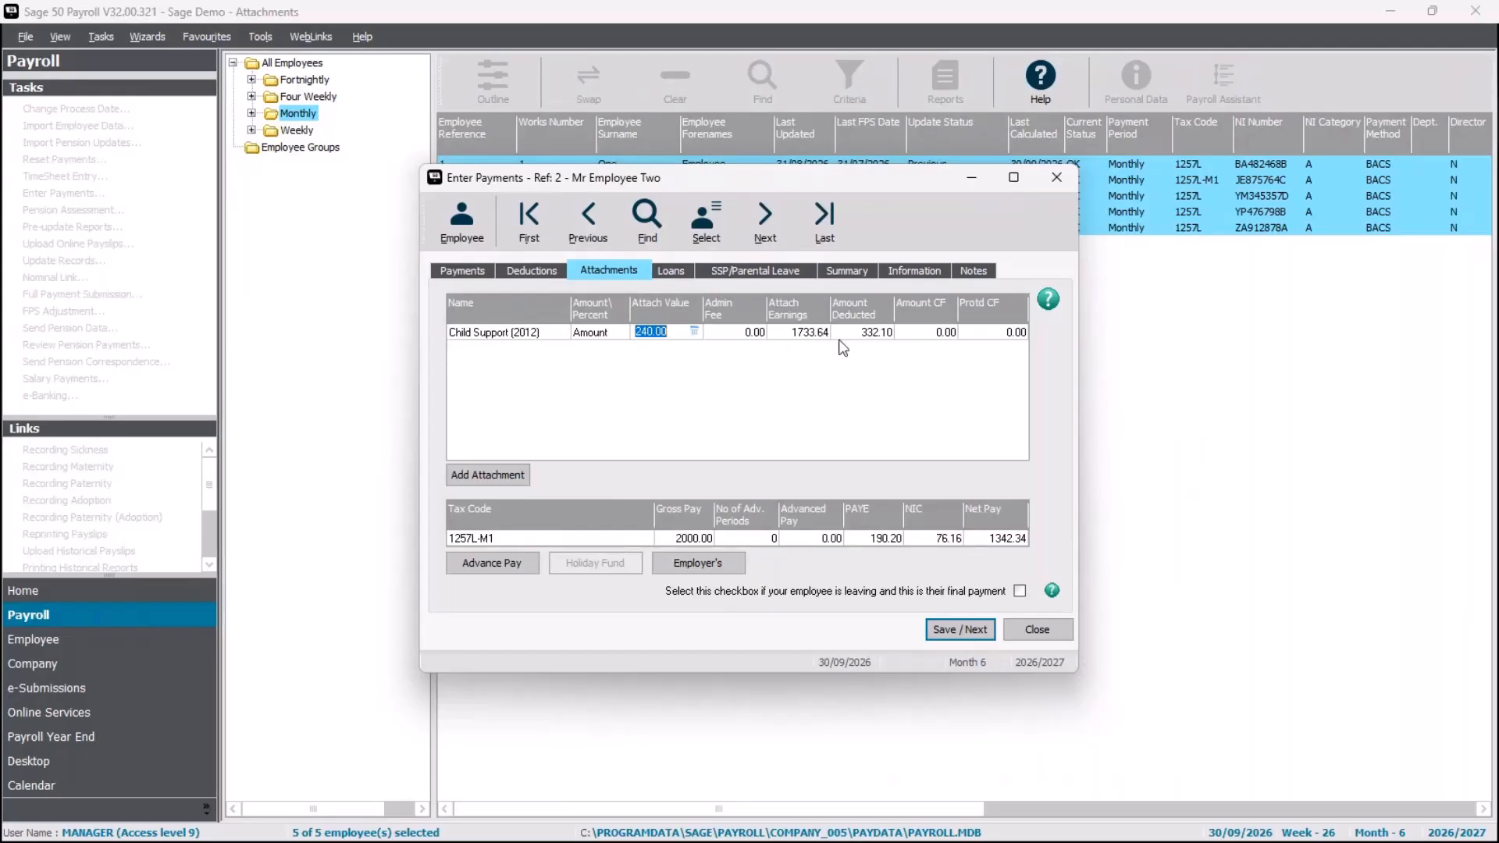
left_click(973, 630)
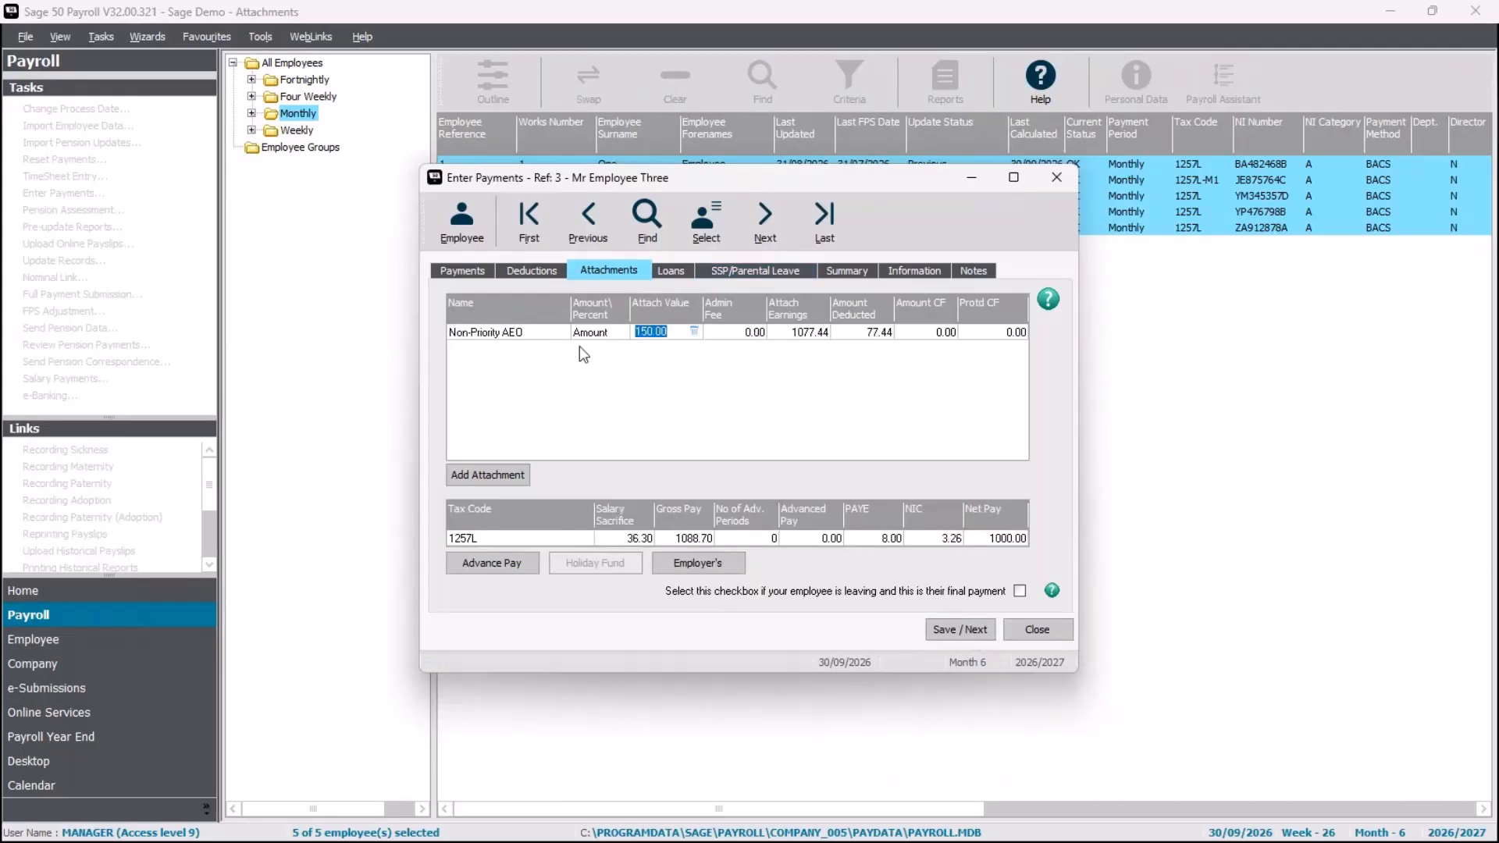
- Set the Salary hours/number for employee reference 3 to 1 and check the Non-Priority AEO deduction
left_click(466, 268)
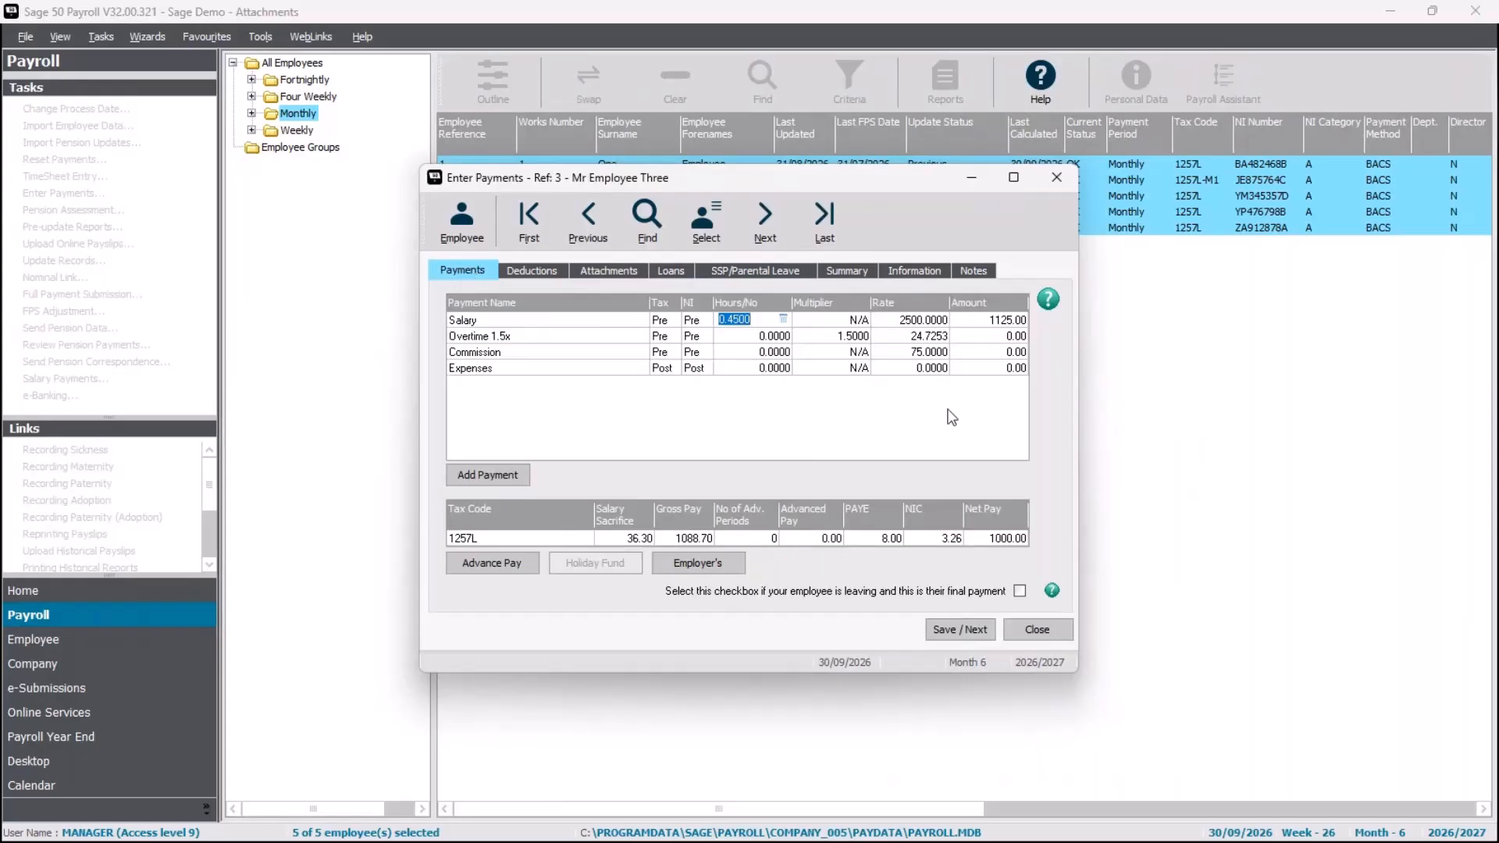
type("1")
key("Tab")
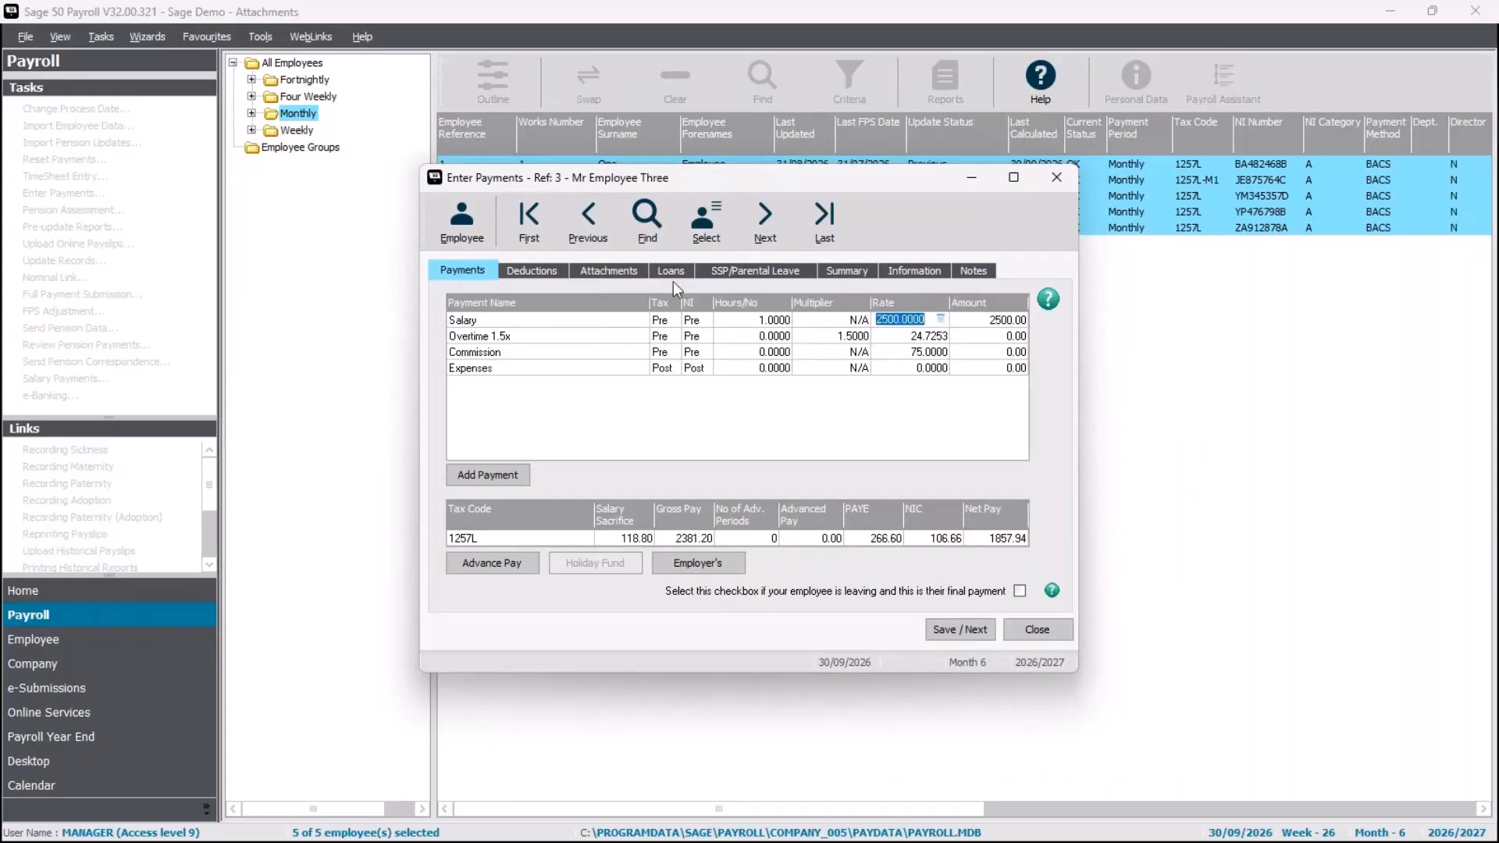
left_click(618, 268)
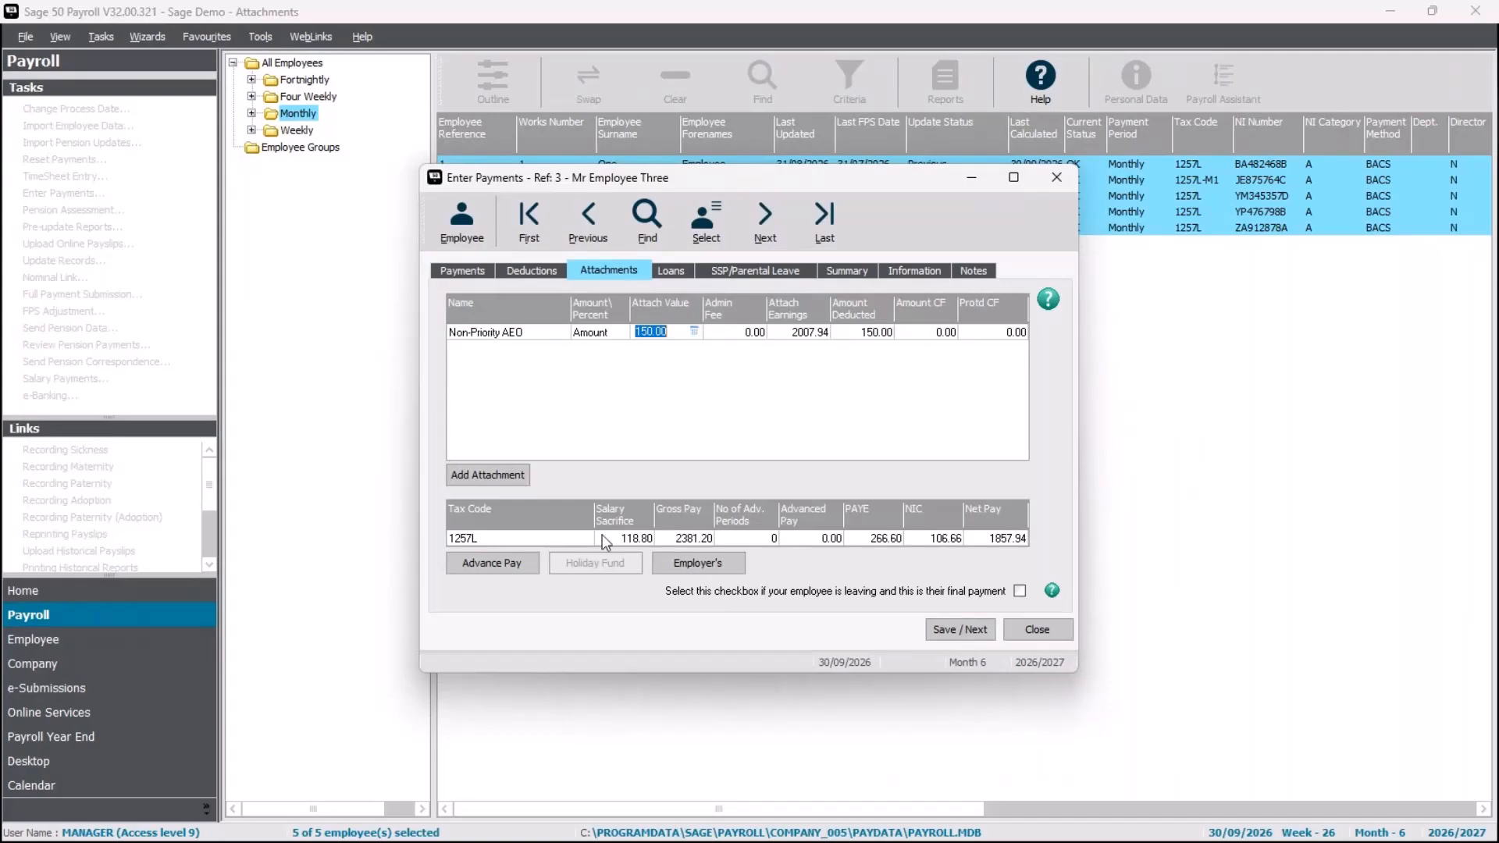
- Add a Council Tax attachment of earnings order for employee reference 3 beneath the Non-Priority AEO
left_click(477, 475)
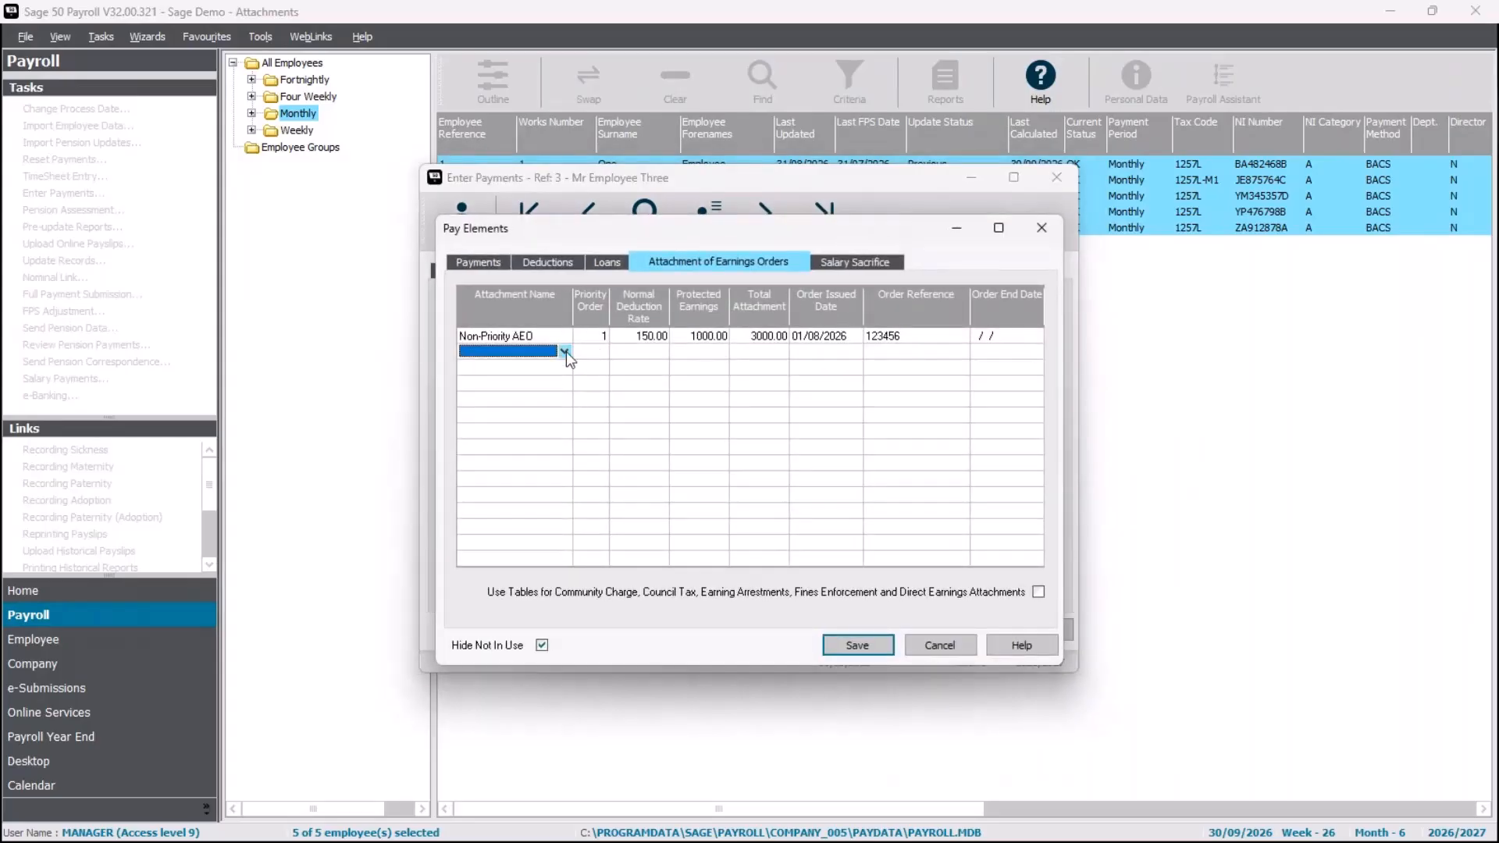
left_click(565, 352)
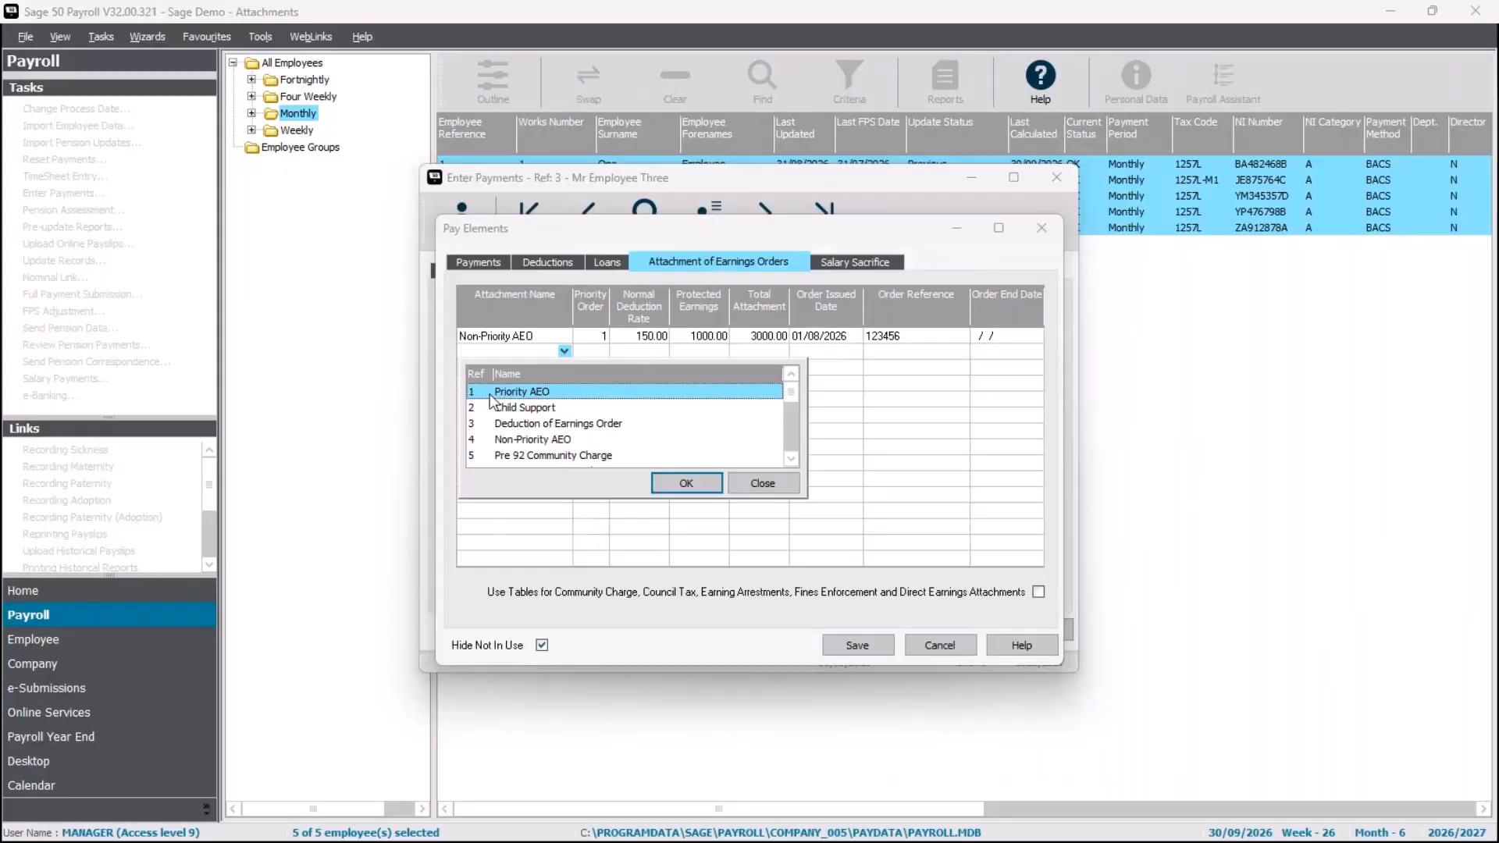
left_click(555, 428)
key("Down")
key("Down")
key("Down")
key("Down")
key("Down")
left_click(542, 439)
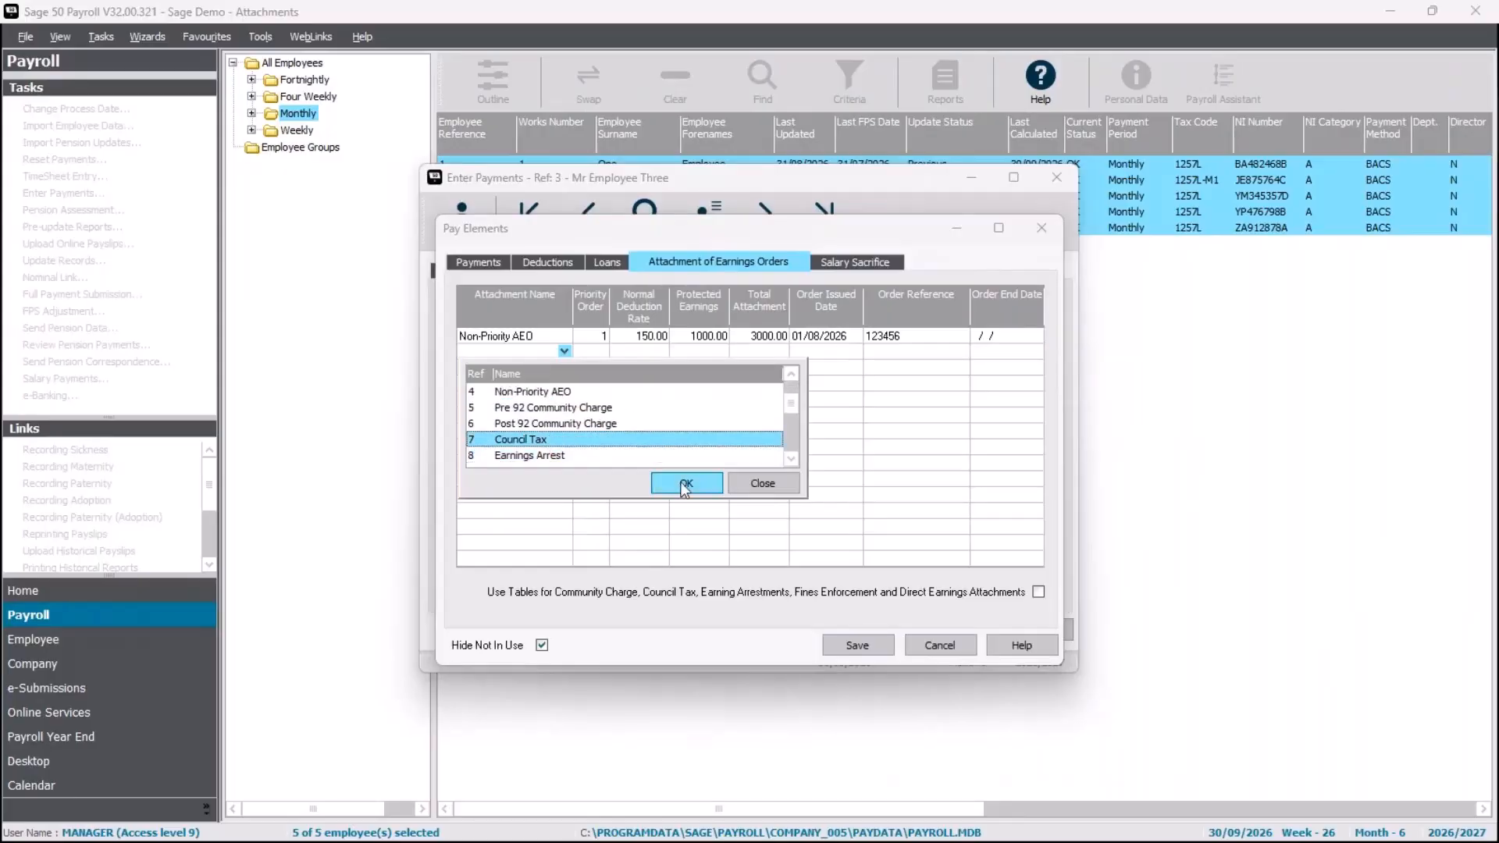
left_click(687, 482)
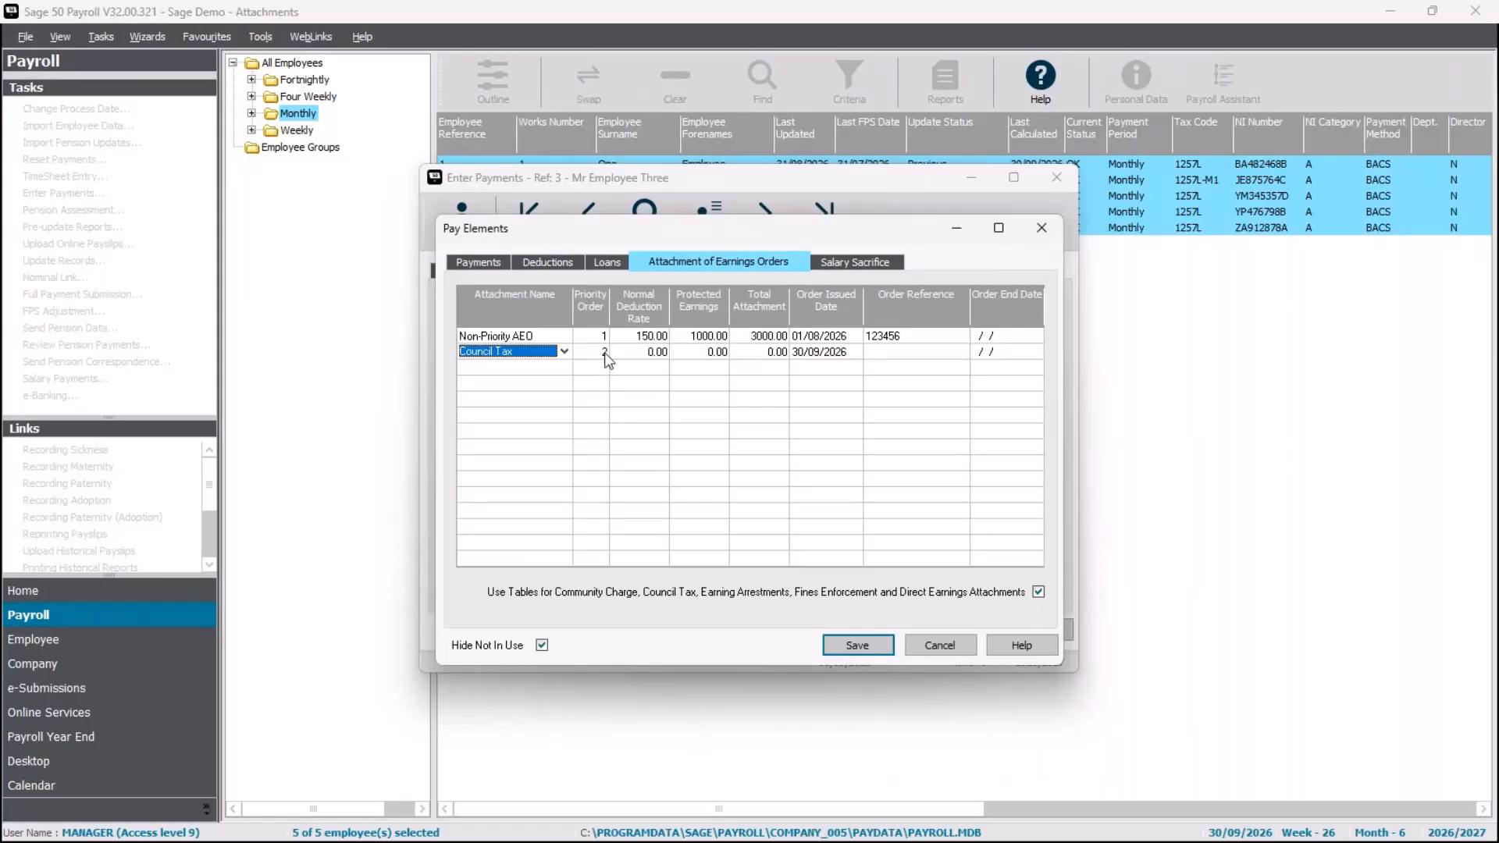
- Set the Council Tax order's total attachment to 5000.00 and its issued date to 01/09/2026, and save the pay elements
left_click(772, 354)
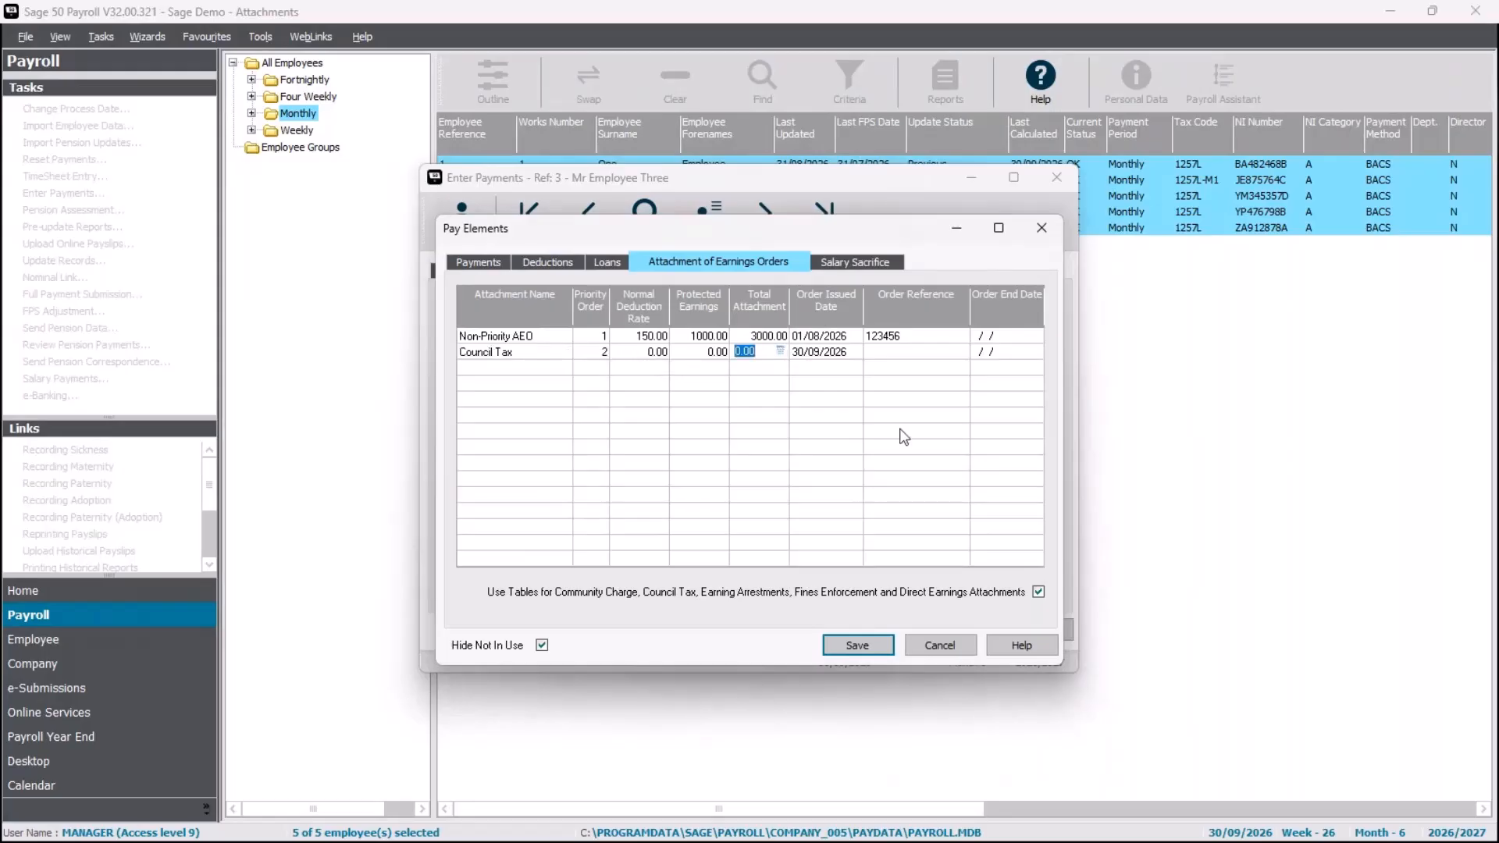
type("5000")
key("Tab")
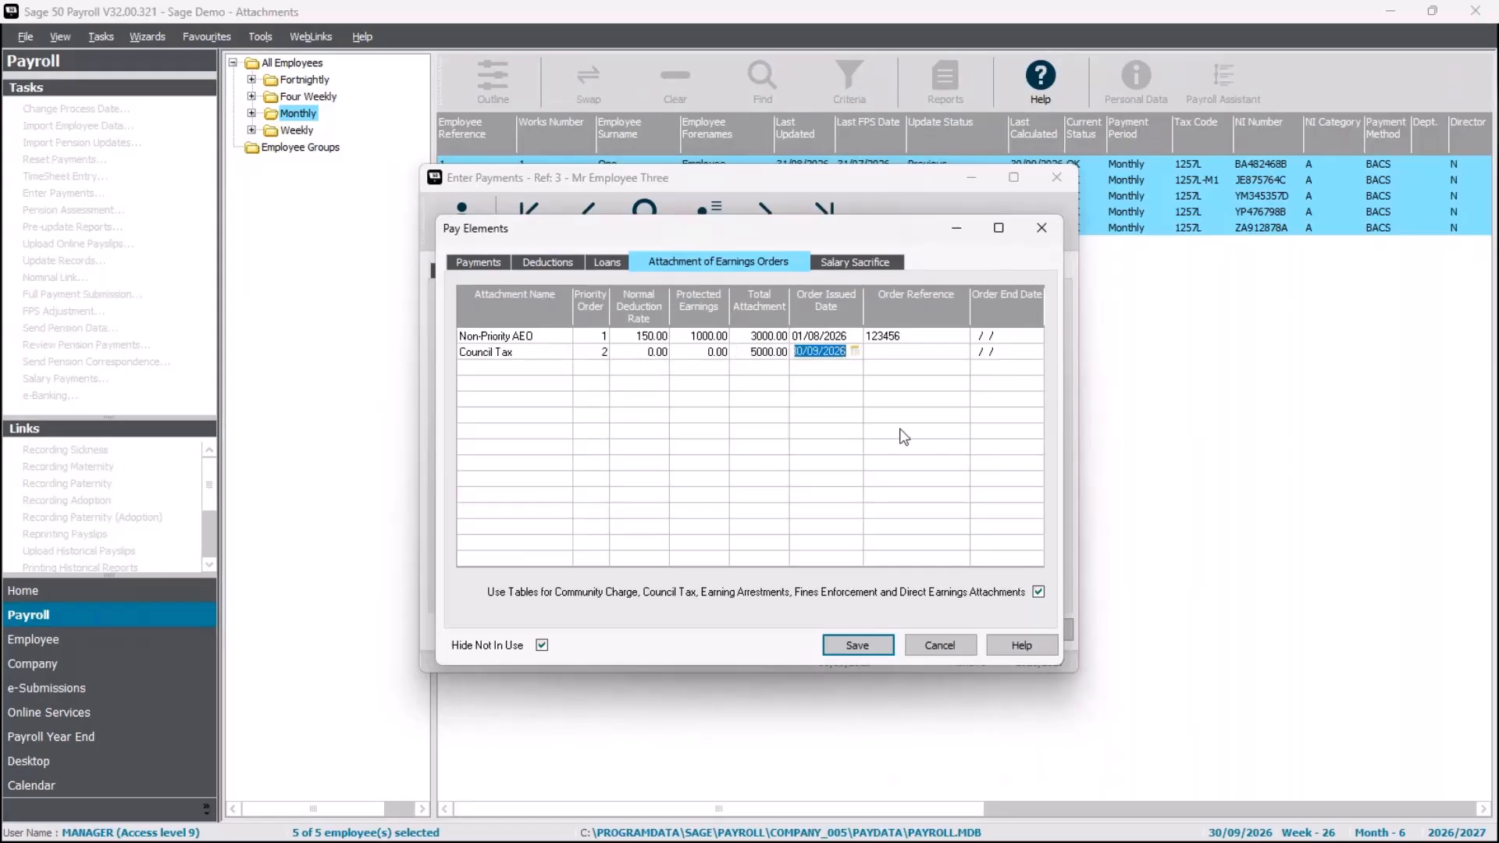
type("01092026")
key("Tab")
left_click(882, 641)
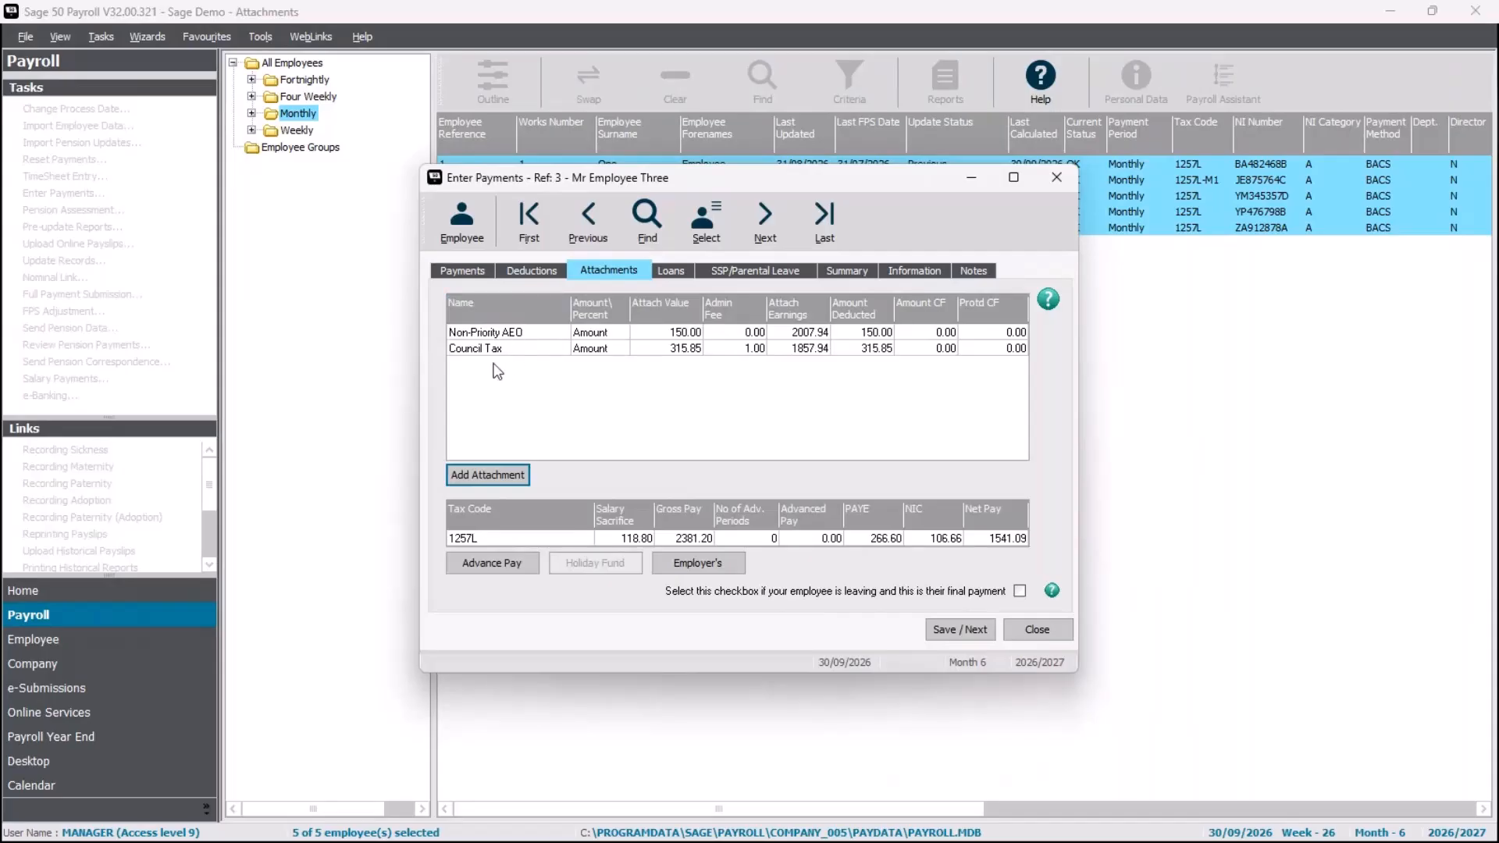
- Reorder the attachment priorities for employee reference 3 so Council Tax comes before Non-Priority AEO, and save and close the payment entry
left_click(503, 477)
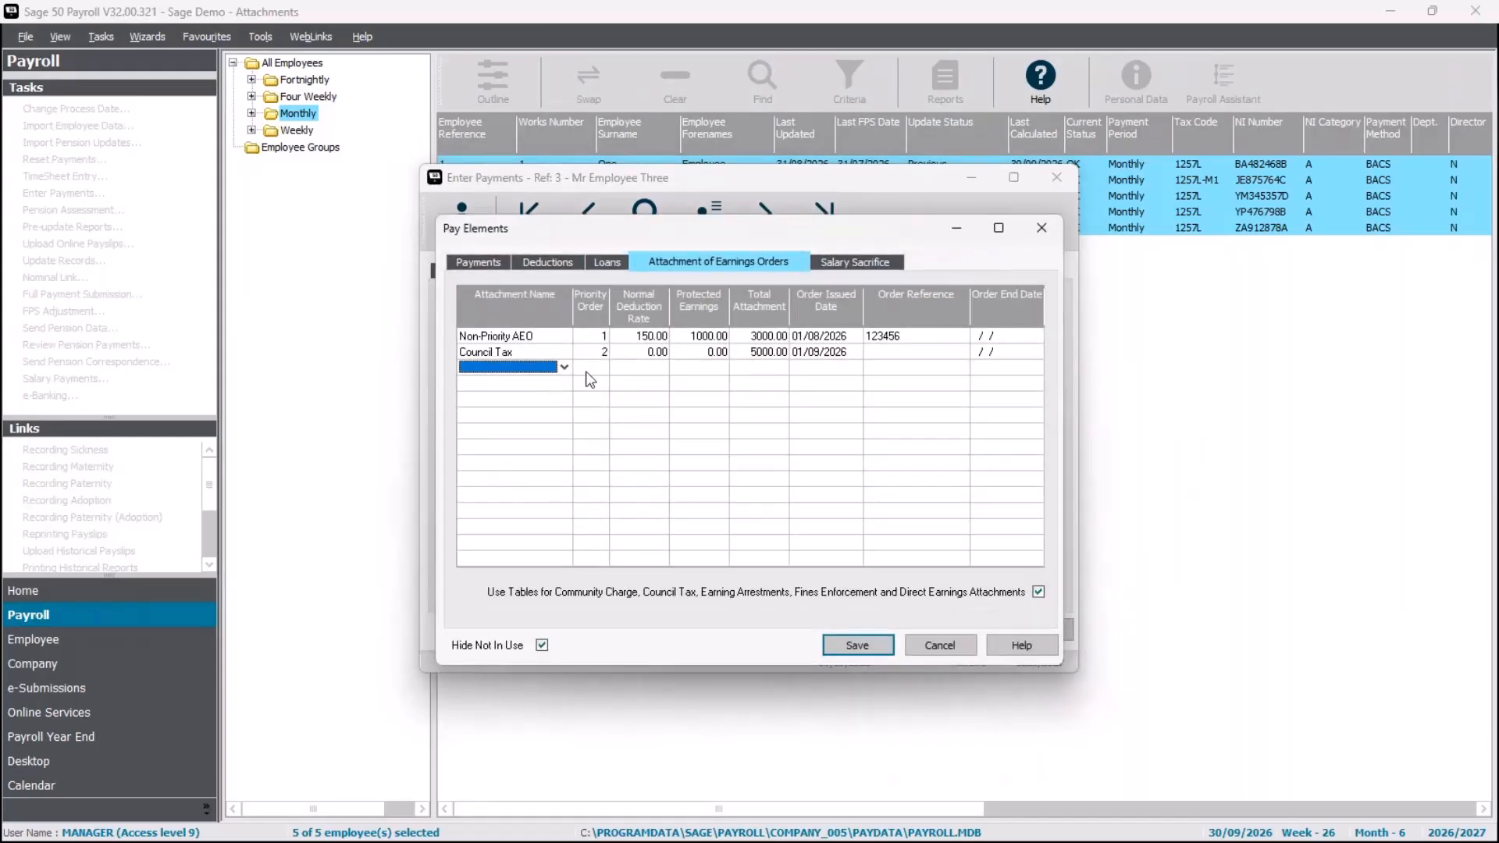
left_click(604, 344)
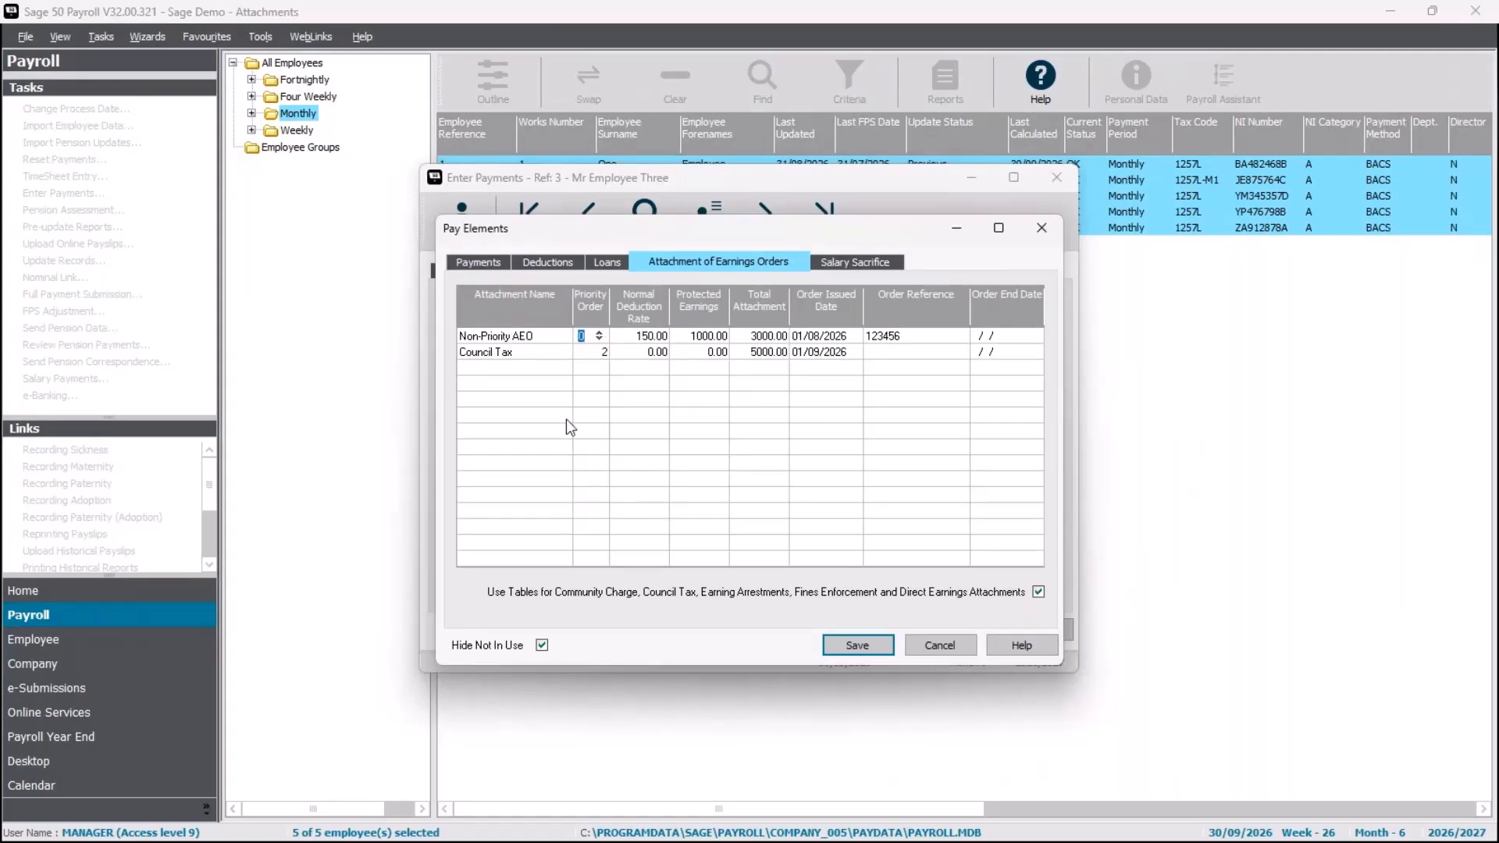
left_click(603, 354)
left_click(601, 355)
left_click(599, 333)
left_click(597, 352)
left_click(847, 647)
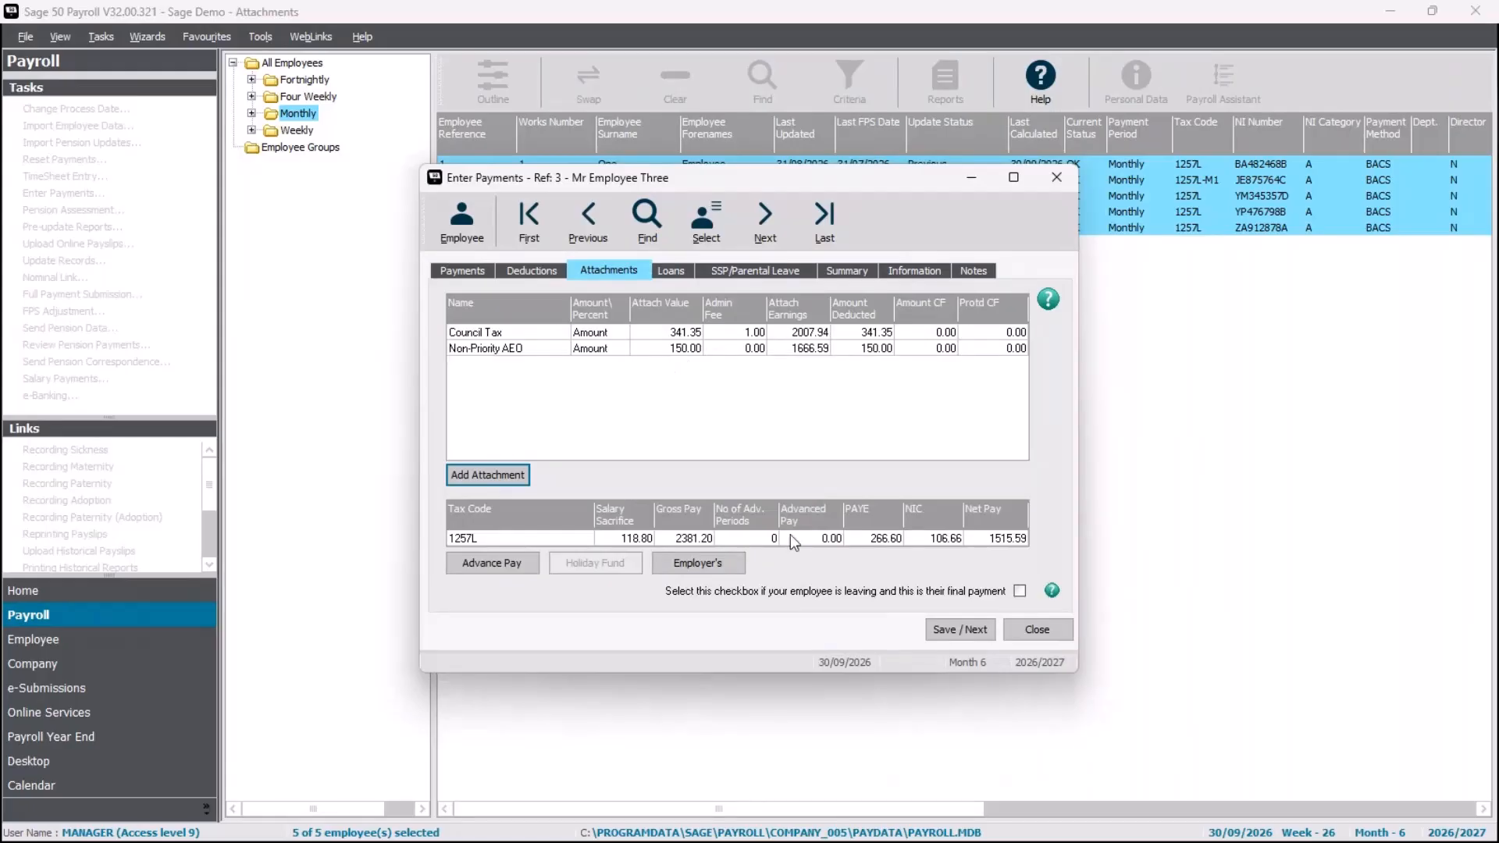
left_click(978, 623)
left_click(1036, 637)
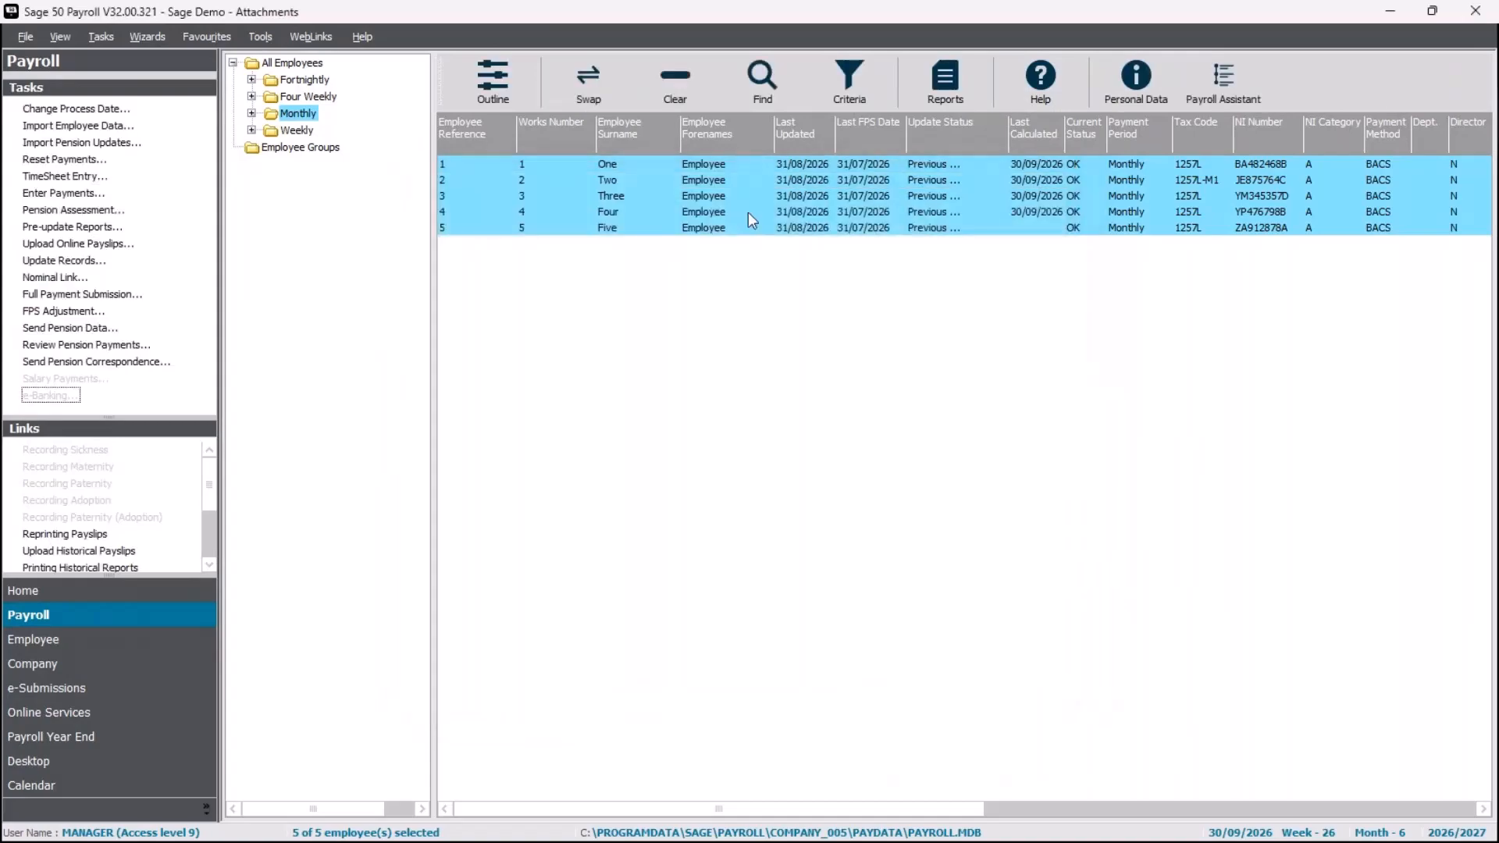